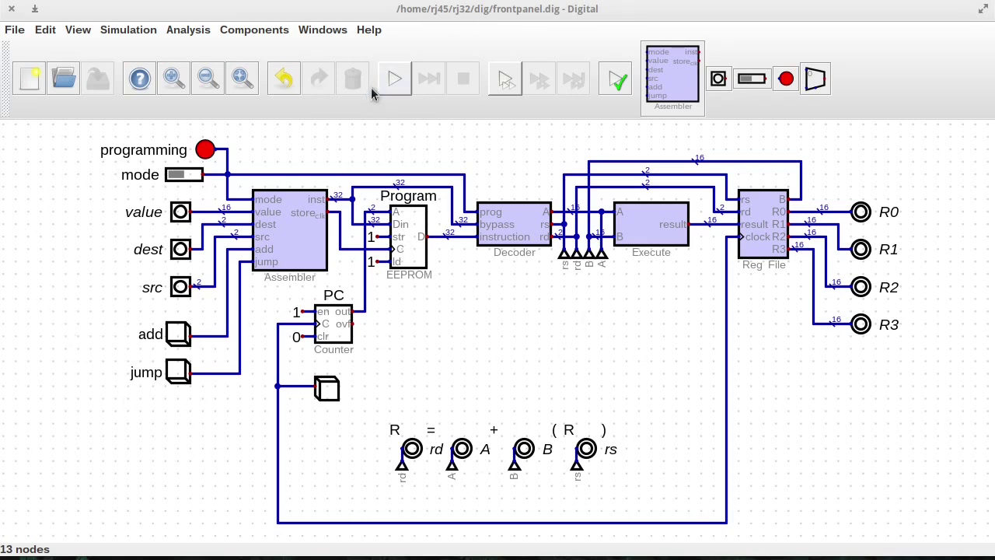
Start the front panel simulation and advance the clock several steps.
{"action": "left_click", "coordinate": [394, 79]}
{"action": "double_click", "coordinate": [326, 389]}
{"action": "left_click", "coordinate": [327, 389]}
{"action": "left_click", "coordinate": [327, 389]}
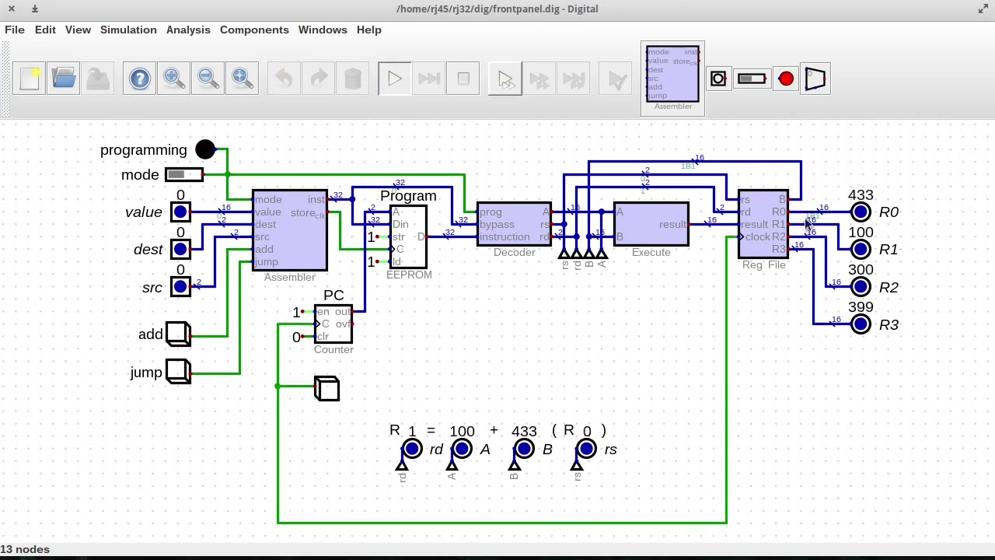
{"action": "double_click", "coordinate": [325, 389]}
{"action": "double_click", "coordinate": [326, 391]}
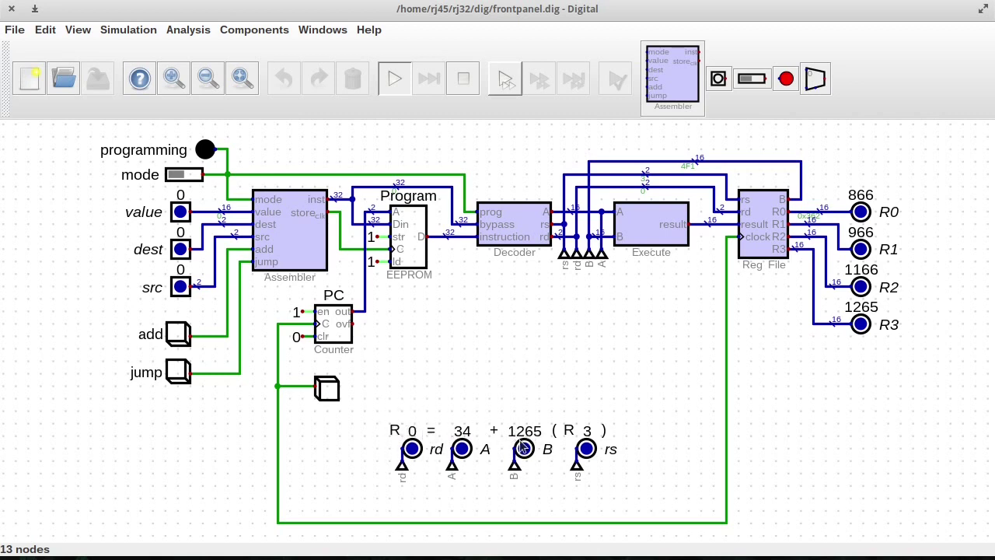
Keep stepping and pulse jump until registers read 2165, 1832, 2032 and 2131.
{"action": "left_click", "coordinate": [327, 388]}
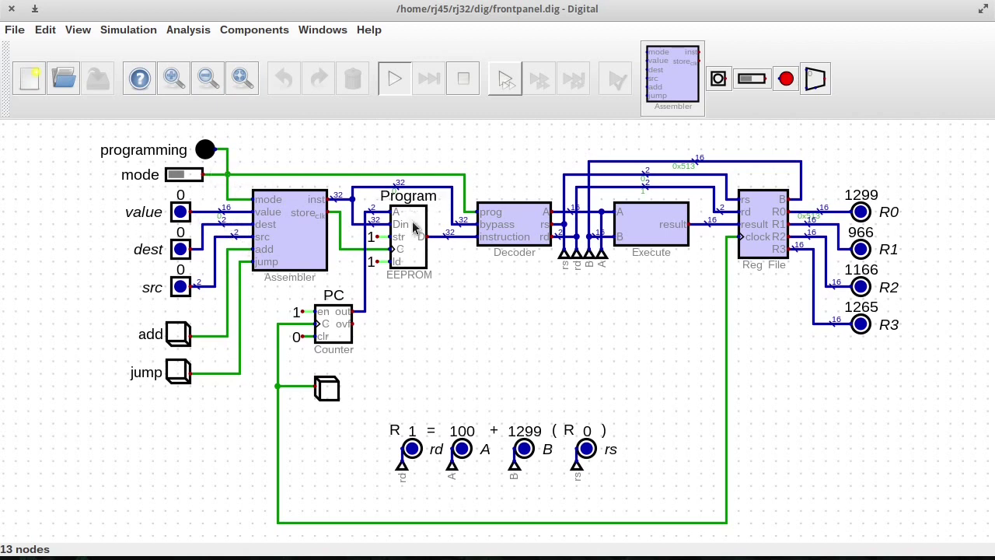
{"action": "left_click", "coordinate": [178, 374]}
{"action": "left_click", "coordinate": [327, 391]}
{"action": "left_click", "coordinate": [326, 391]}
{"action": "left_click", "coordinate": [326, 391]}
{"action": "left_click", "coordinate": [327, 391]}
{"action": "left_click", "coordinate": [327, 391]}
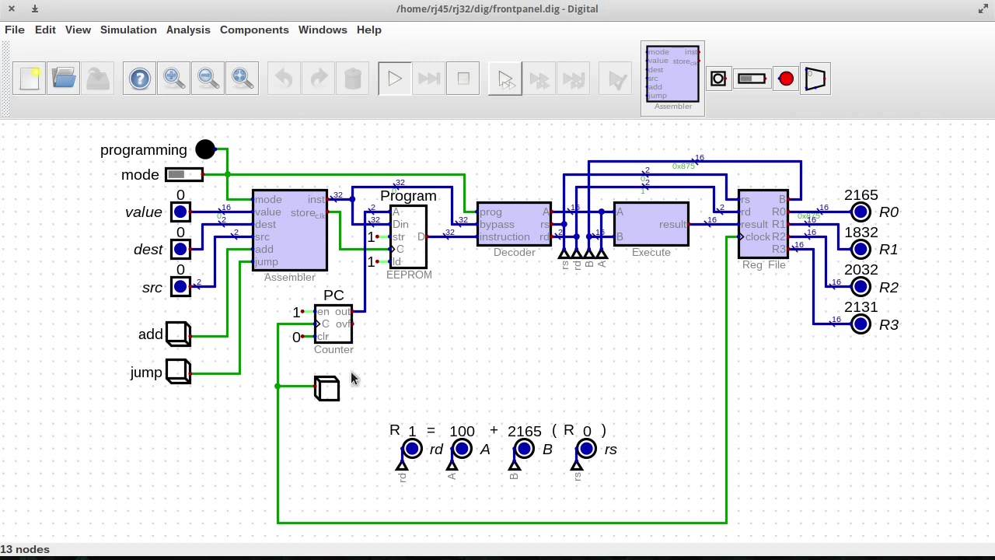
Stop the simulation and pick Counter with preset from Components > Memory.
{"action": "left_click", "coordinate": [461, 79]}
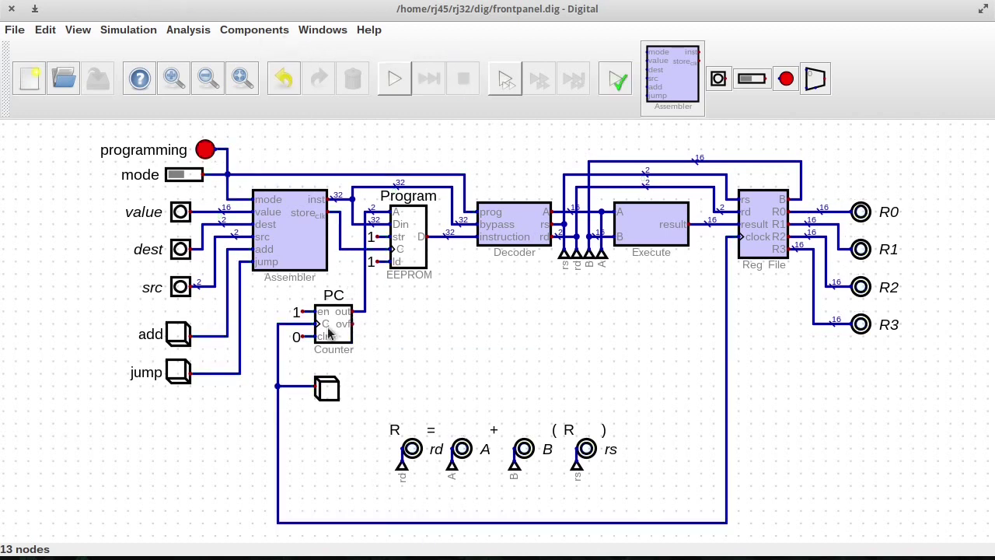
{"action": "left_click", "coordinate": [245, 30]}
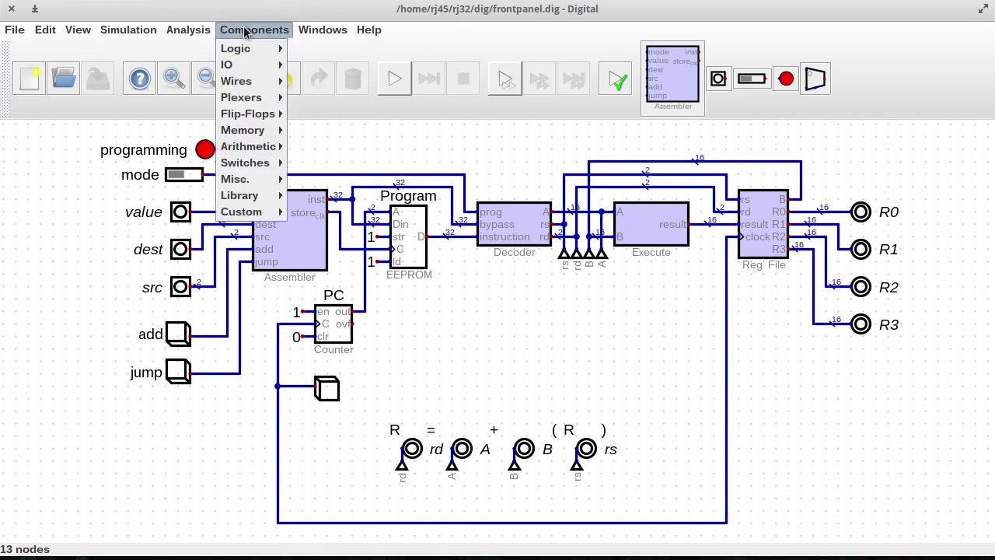
{"action": "mouse_move", "coordinate": [248, 134]}
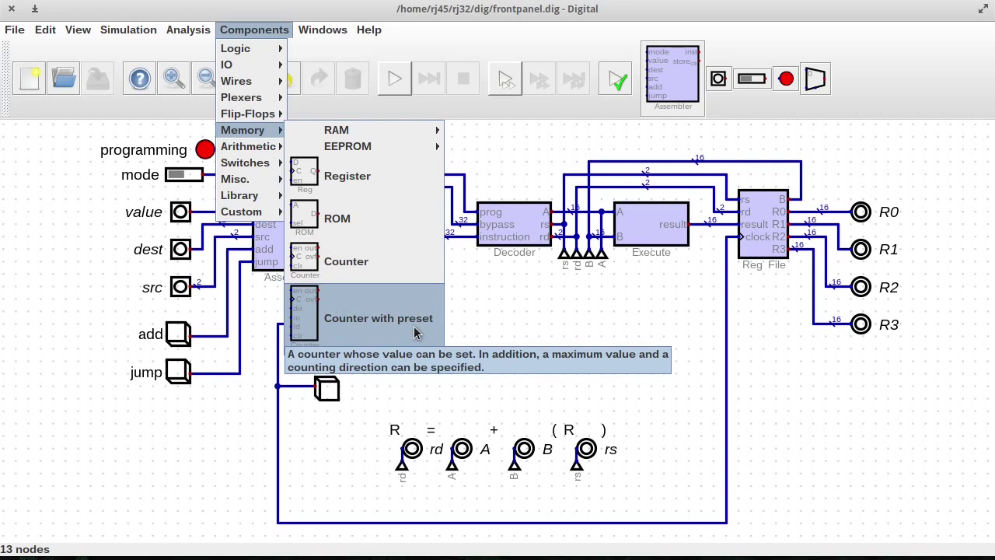
{"action": "left_click", "coordinate": [340, 317]}
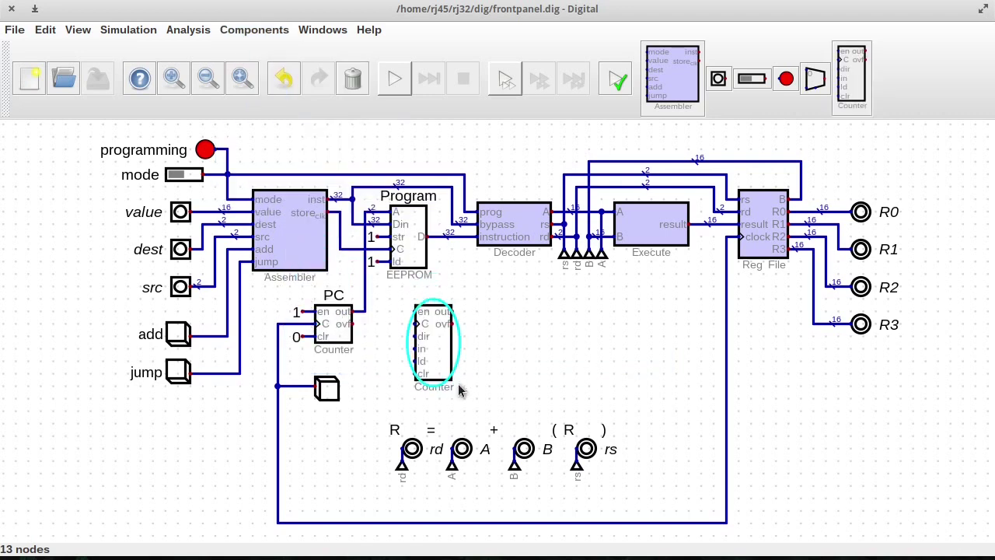
Place the new counter beside PC, tying its en to constant 1 and clr to 0.
{"action": "left_click", "coordinate": [416, 380]}
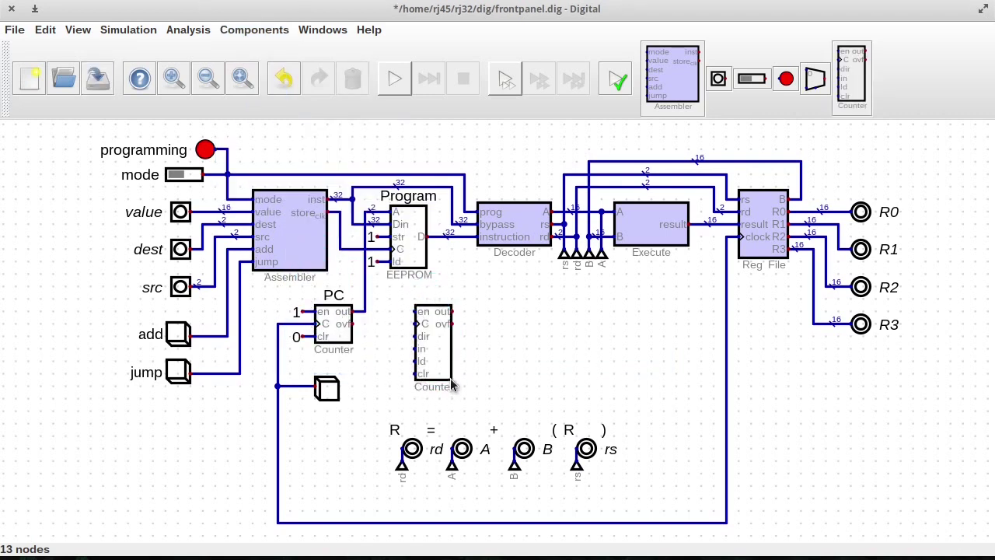
{"action": "left_click_drag", "start_coordinate": [279, 297], "coordinate": [321, 321]}
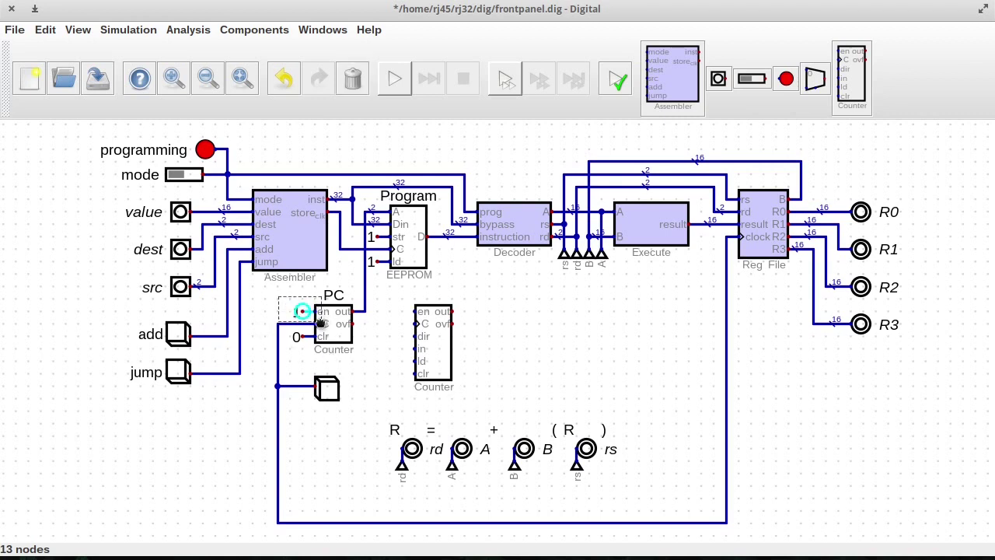
{"action": "key", "text": "ctrl+c"}
{"action": "key", "text": "ctrl+v"}
{"action": "left_click", "coordinate": [401, 312]}
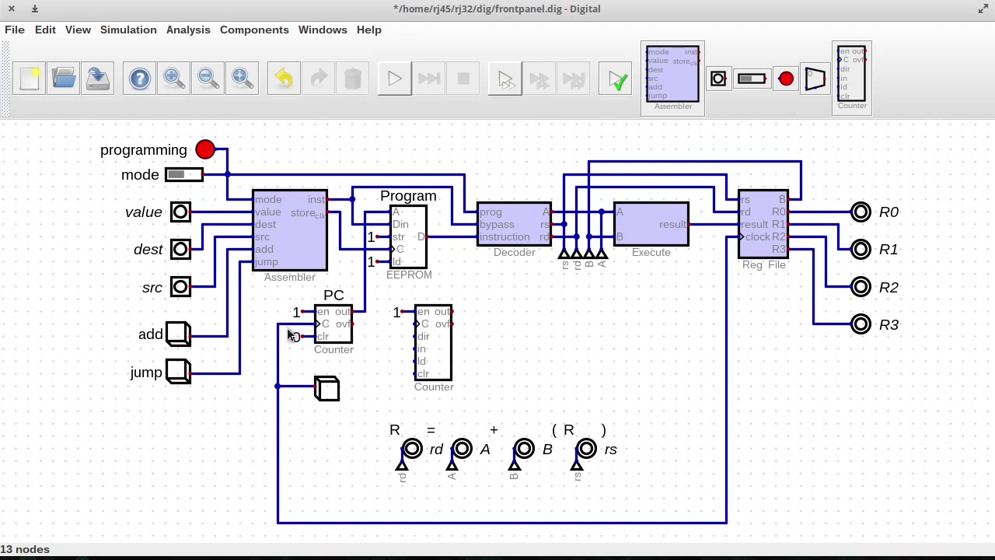
{"action": "left_click_drag", "start_coordinate": [288, 331], "coordinate": [330, 359]}
{"action": "key", "text": "ctrl+c"}
{"action": "key", "text": "ctrl+v"}
{"action": "left_click", "coordinate": [407, 393]}
Tie the counter's dir input to 0 and wire EEPROM A to PC out.
{"action": "left_click_drag", "start_coordinate": [388, 366], "coordinate": [411, 383]}
{"action": "key", "text": "ctrl+c"}
{"action": "key", "text": "ctrl+v"}
{"action": "left_click", "coordinate": [403, 342]}
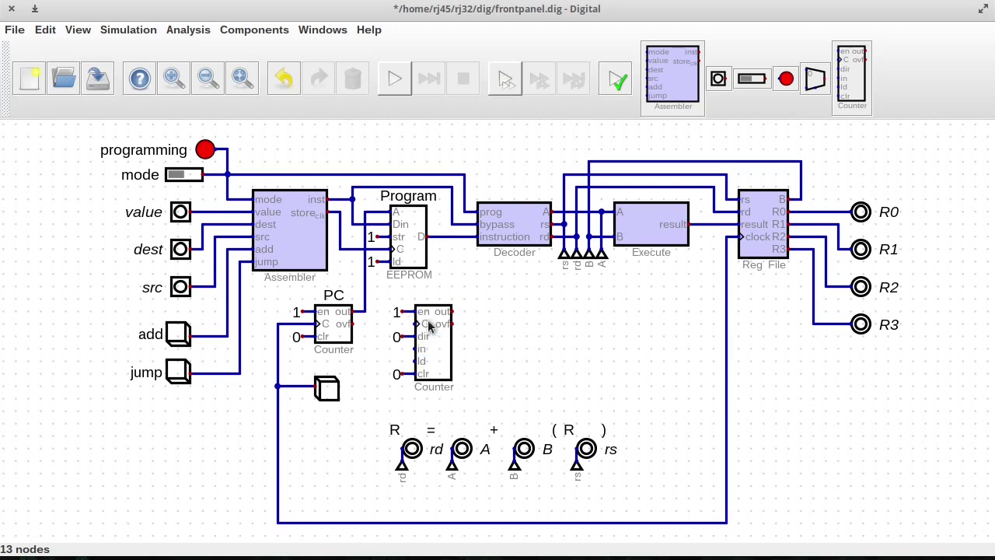
{"action": "left_click", "coordinate": [363, 311]}
Delete the old PC counter along with its leftover constants and wire.
{"action": "right_click", "coordinate": [447, 343]}
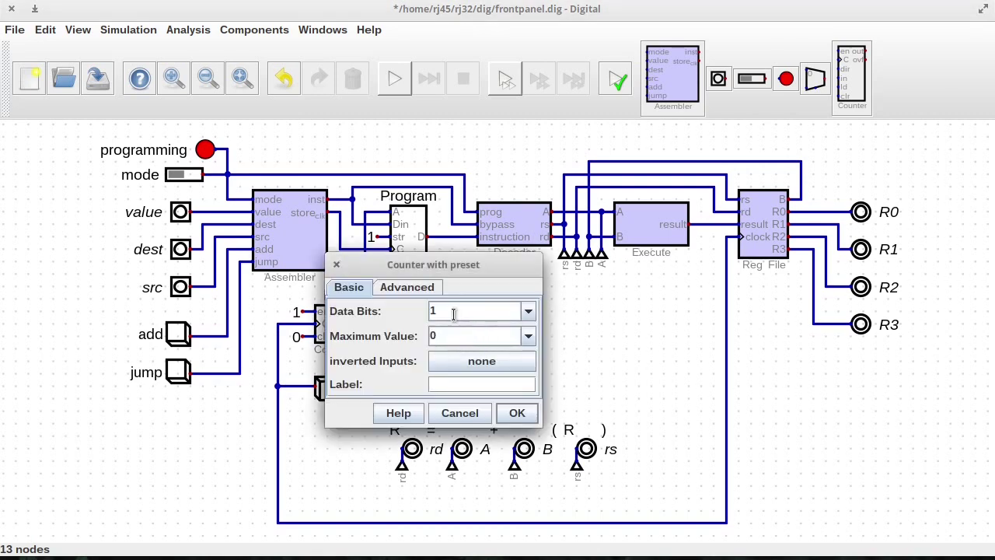
{"action": "left_click", "coordinate": [459, 413]}
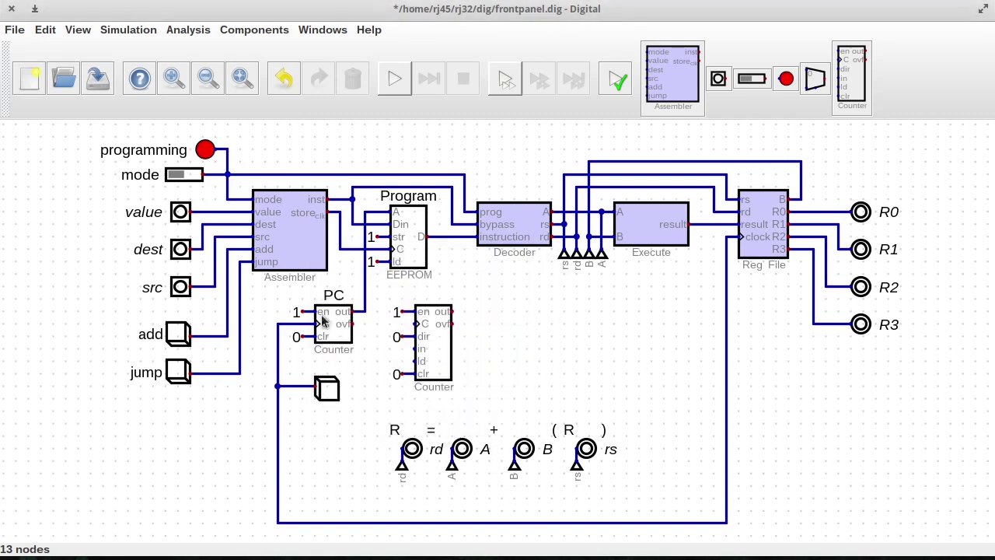
{"action": "left_click", "coordinate": [321, 314]}
{"action": "key", "text": "Delete"}
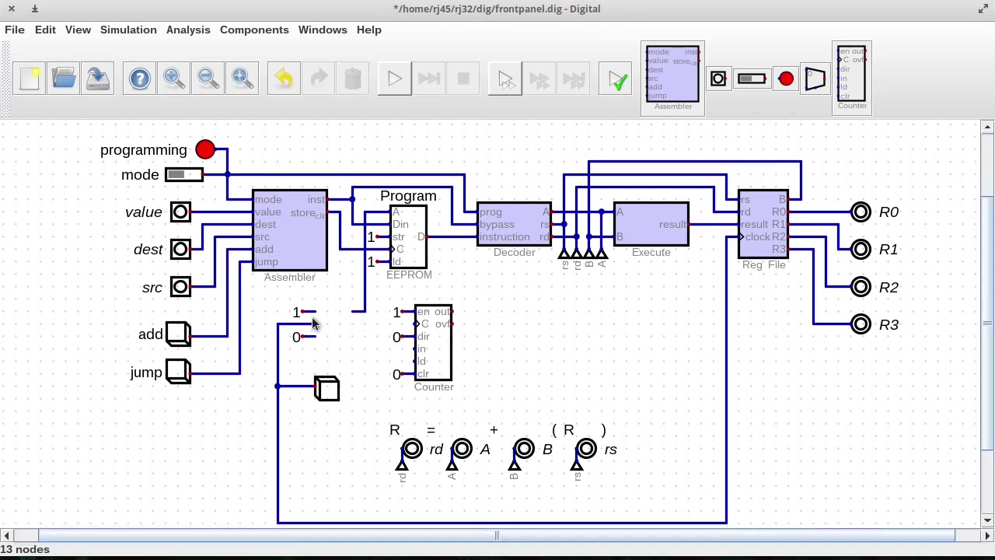
{"action": "left_click_drag", "start_coordinate": [287, 300], "coordinate": [330, 356]}
{"action": "key", "text": "Delete"}
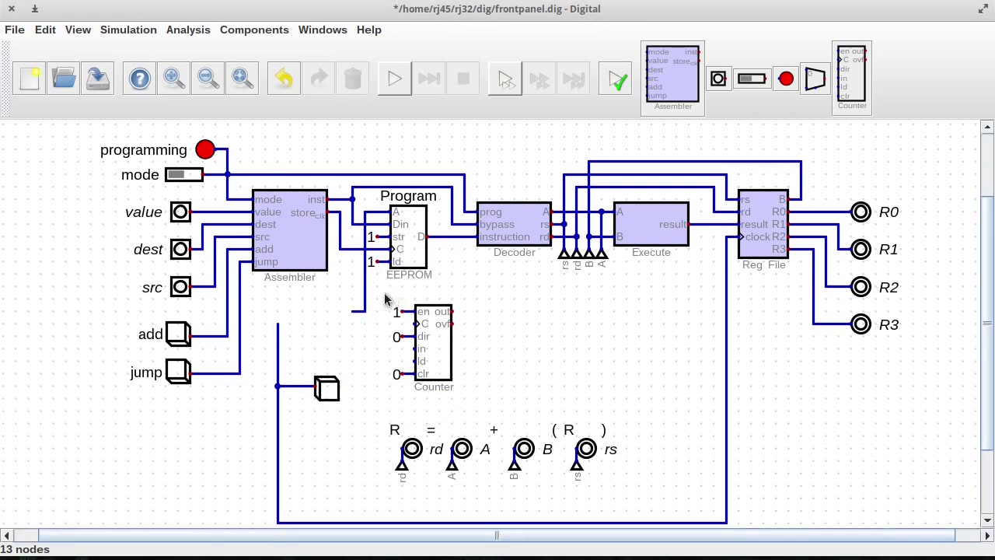
Move the preset counter into the old PC spot, reconnecting its output and clock wires.
{"action": "left_click_drag", "start_coordinate": [381, 294], "coordinate": [500, 417]}
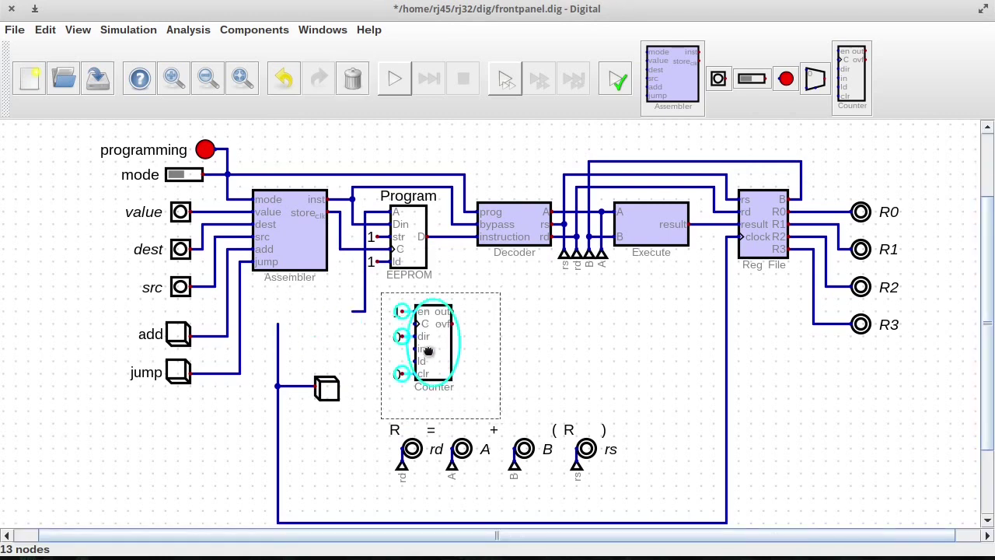
{"action": "left_click_drag", "start_coordinate": [426, 349], "coordinate": [314, 336]}
{"action": "left_click_drag", "start_coordinate": [373, 319], "coordinate": [370, 309]}
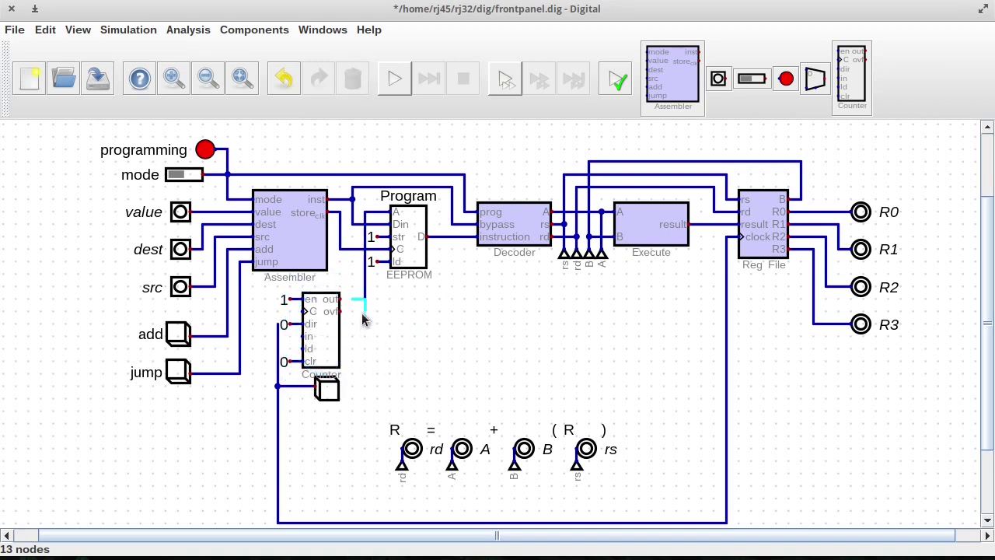
{"action": "left_click_drag", "start_coordinate": [364, 375], "coordinate": [260, 284]}
{"action": "left_click_drag", "start_coordinate": [347, 314], "coordinate": [360, 313]}
{"action": "left_click_drag", "start_coordinate": [278, 324], "coordinate": [315, 311]}
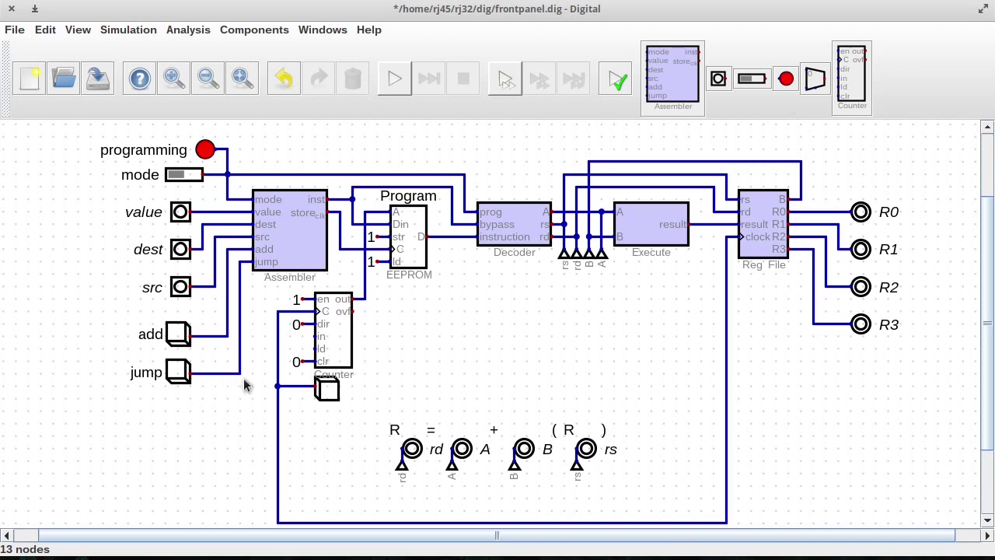
Move the advance clock button further down.
{"action": "left_click_drag", "start_coordinate": [252, 369], "coordinate": [355, 413]}
{"action": "left_click_drag", "start_coordinate": [295, 412], "coordinate": [296, 425]}
{"action": "left_click", "coordinate": [296, 425]}
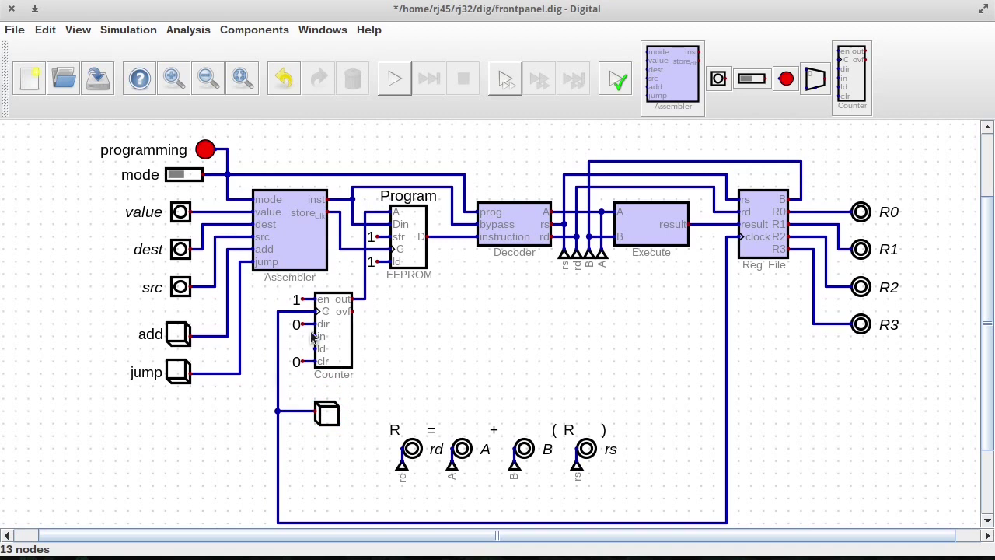
After a bit-width error on run, set the preset counter to 2 data bits.
{"action": "left_click", "coordinate": [393, 81]}
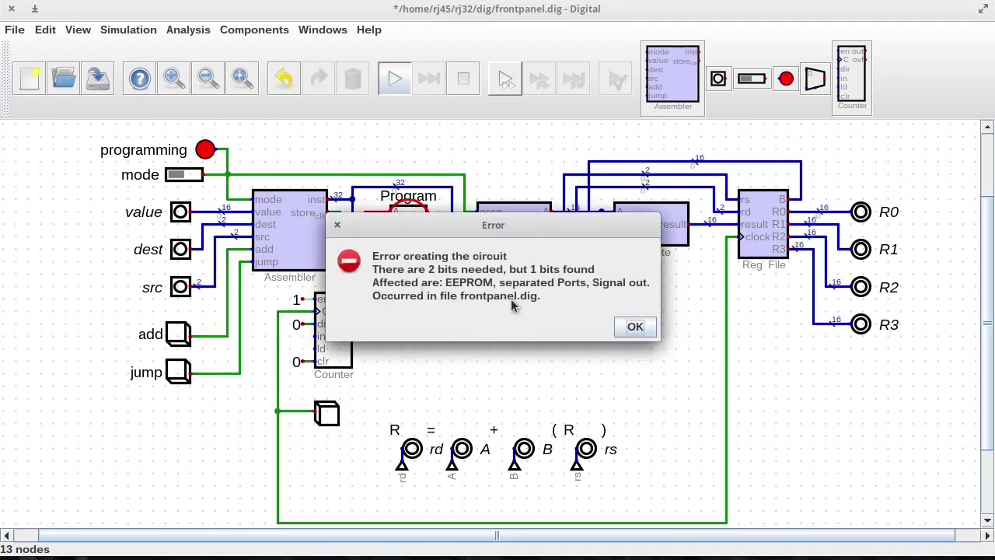
{"action": "left_click", "coordinate": [635, 327]}
{"action": "right_click", "coordinate": [328, 334]}
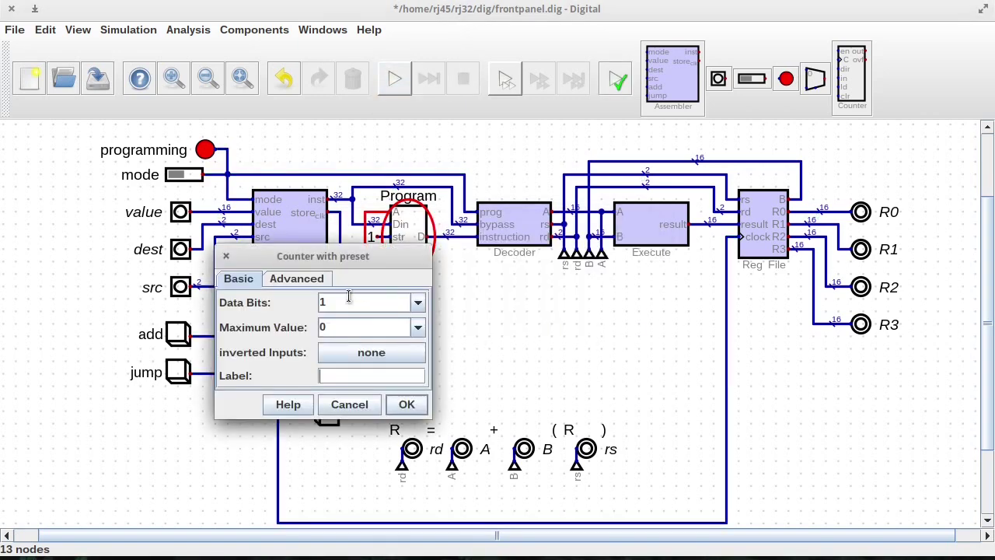
{"action": "type", "text": "2"}
{"action": "left_click", "coordinate": [410, 404]}
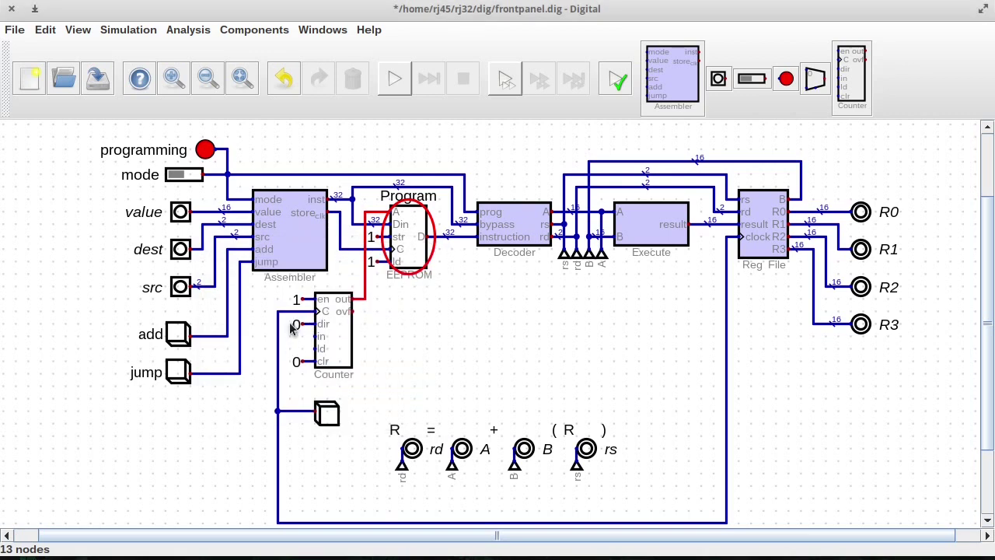
Label the counter PC and mark it as Program Counter in Advanced settings.
{"action": "right_click", "coordinate": [347, 340]}
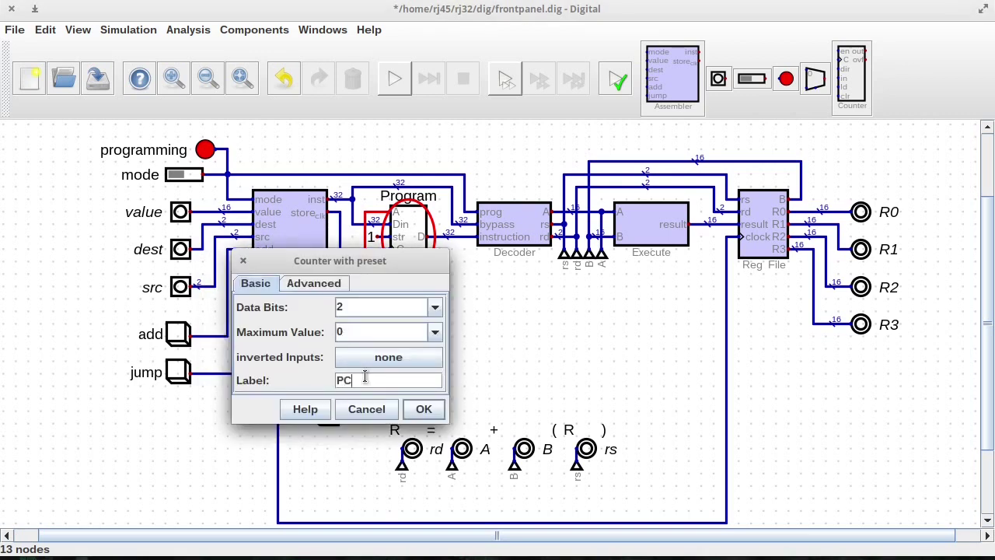
{"action": "left_click", "coordinate": [319, 283]}
{"action": "left_click", "coordinate": [246, 367]}
{"action": "left_click", "coordinate": [423, 409]}
Fix the unconnected input error by tying the counter's ld and in inputs to 0.
{"action": "left_click", "coordinate": [396, 88]}
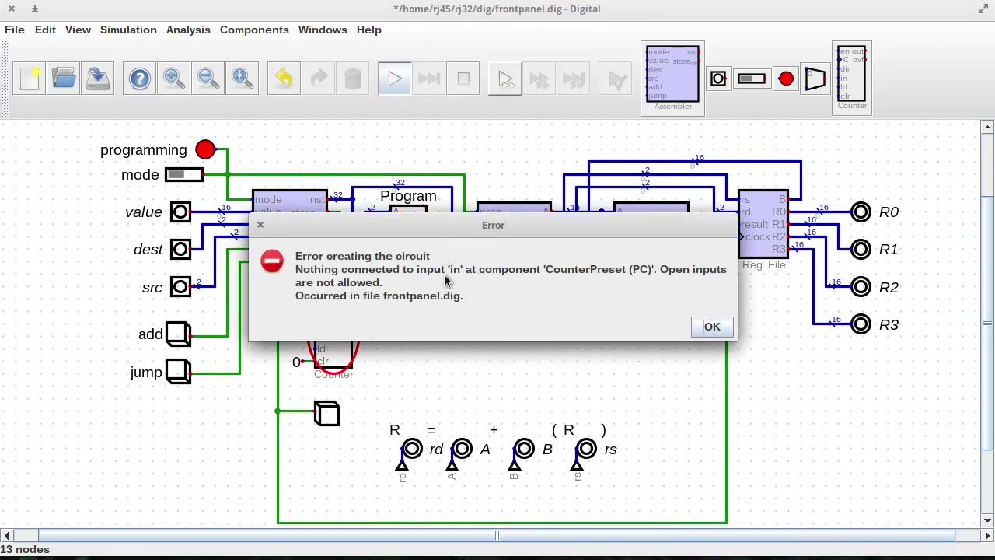
{"action": "left_click", "coordinate": [711, 326]}
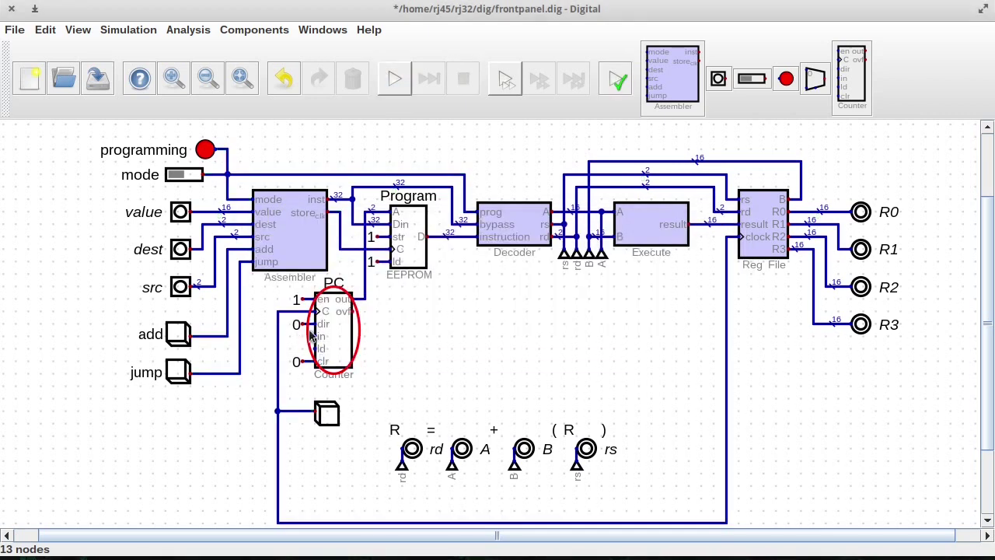
{"action": "left_click_drag", "start_coordinate": [286, 318], "coordinate": [319, 336]}
{"action": "key", "text": "ctrl+c"}
{"action": "key", "text": "ctrl+v"}
{"action": "left_click", "coordinate": [298, 347]}
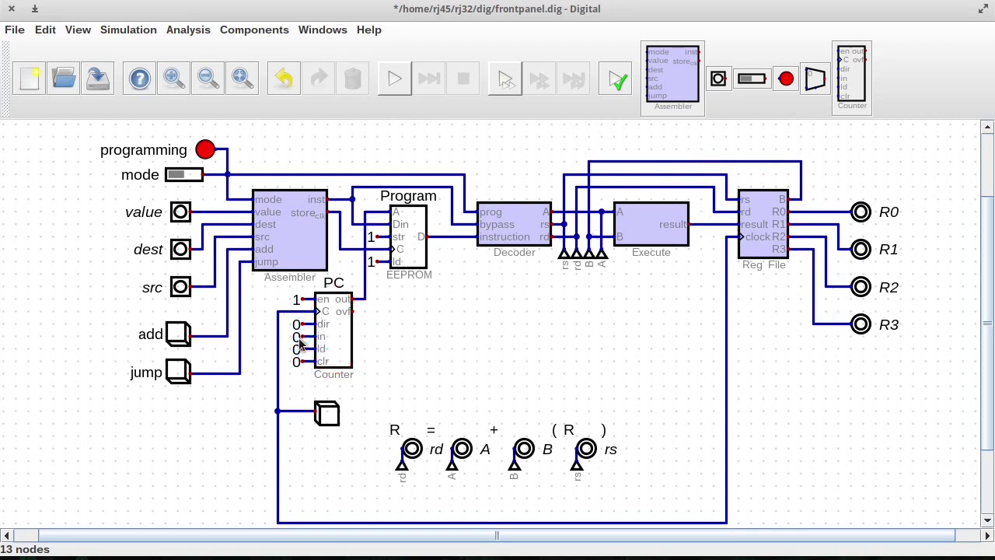
{"action": "right_click", "coordinate": [298, 347]}
{"action": "left_click", "coordinate": [264, 331]}
{"action": "left_click", "coordinate": [365, 384]}
Run and clock seven instructions until registers read 866, 966, 1166, 1265, then stop.
{"action": "key", "text": "space"}
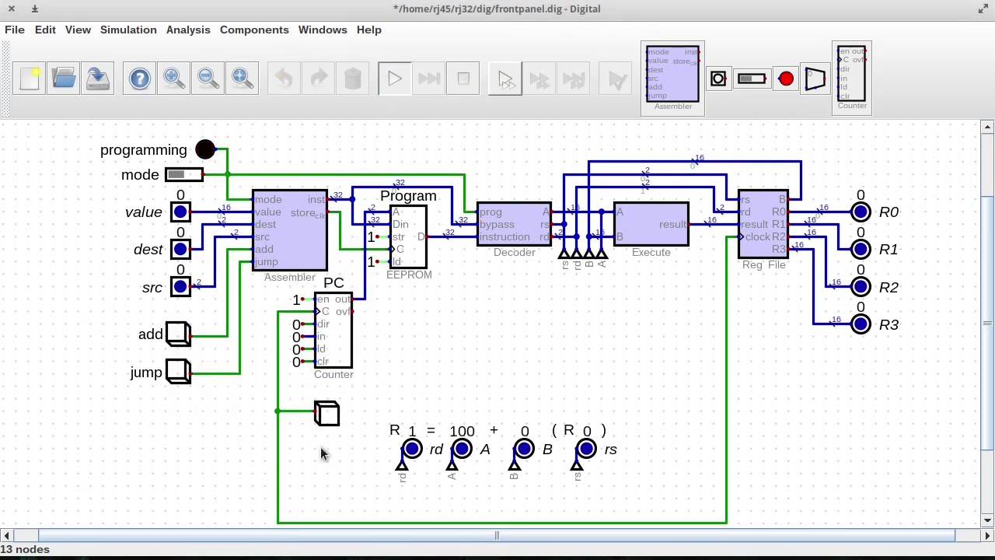
{"action": "left_click", "coordinate": [327, 416]}
{"action": "left_click", "coordinate": [327, 415]}
{"action": "left_click", "coordinate": [327, 416]}
{"action": "left_click", "coordinate": [326, 416]}
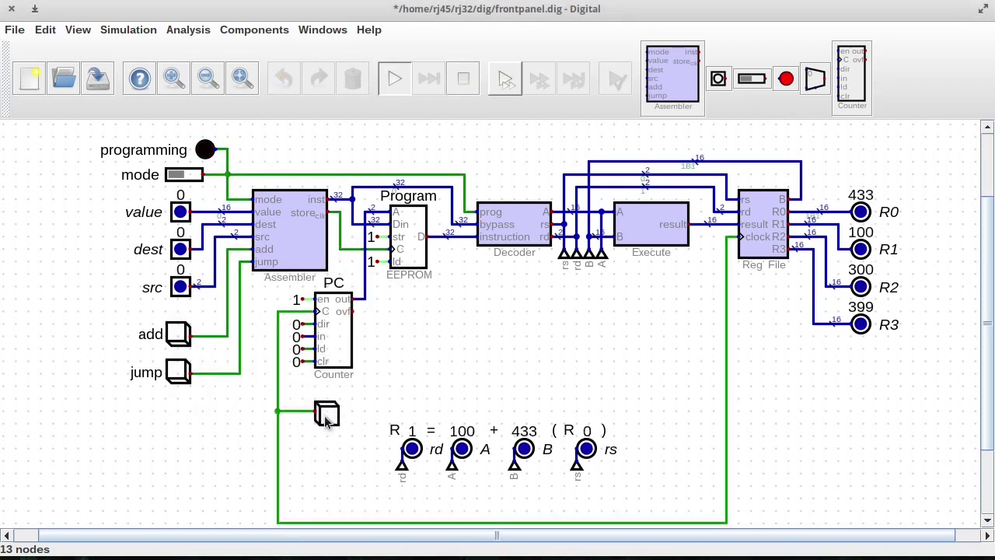
{"action": "left_click", "coordinate": [326, 416]}
{"action": "left_click", "coordinate": [327, 415]}
{"action": "left_click", "coordinate": [326, 416]}
{"action": "left_click", "coordinate": [327, 415]}
{"action": "left_click", "coordinate": [327, 416]}
{"action": "left_click", "coordinate": [327, 415]}
{"action": "left_click", "coordinate": [326, 416]}
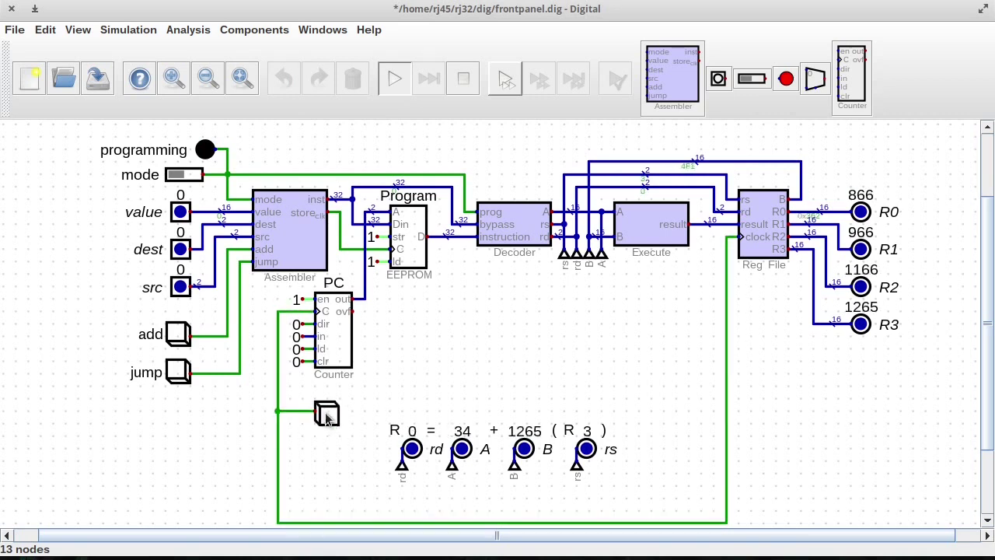
{"action": "left_click", "coordinate": [463, 78]}
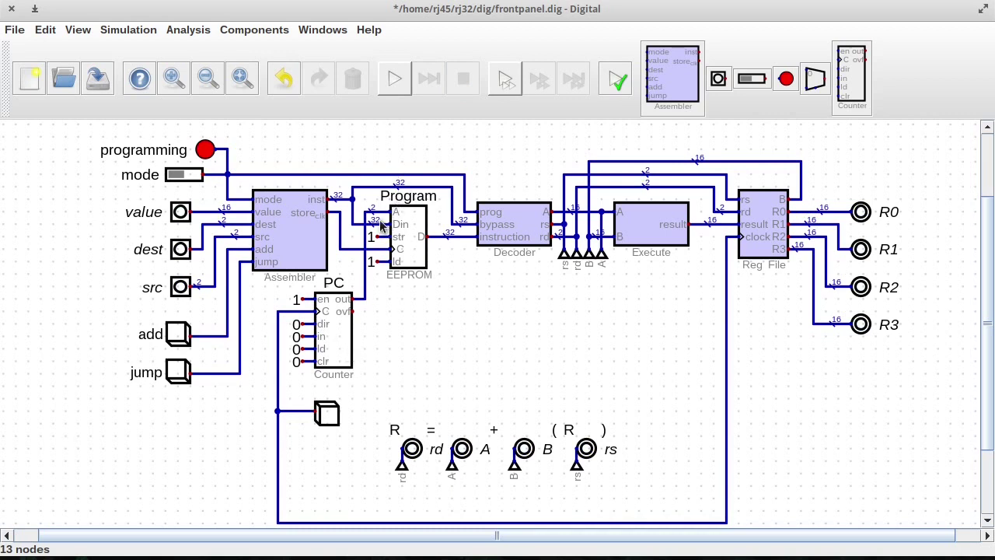
{"action": "right_click", "coordinate": [272, 206]}
{"action": "left_click", "coordinate": [327, 256]}
{"action": "double_click", "coordinate": [266, 27]}
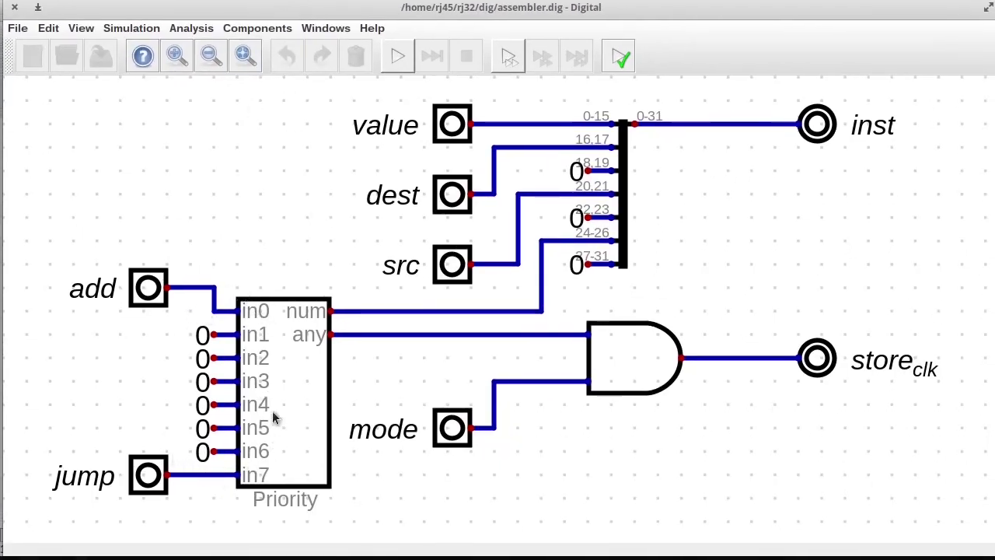
{"action": "left_click", "coordinate": [398, 58]}
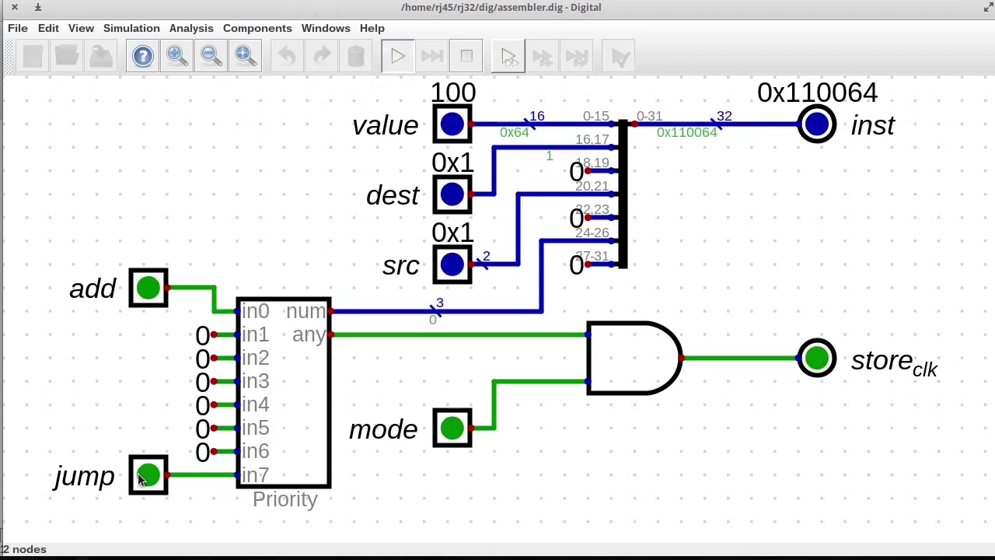
{"action": "left_click", "coordinate": [150, 481]}
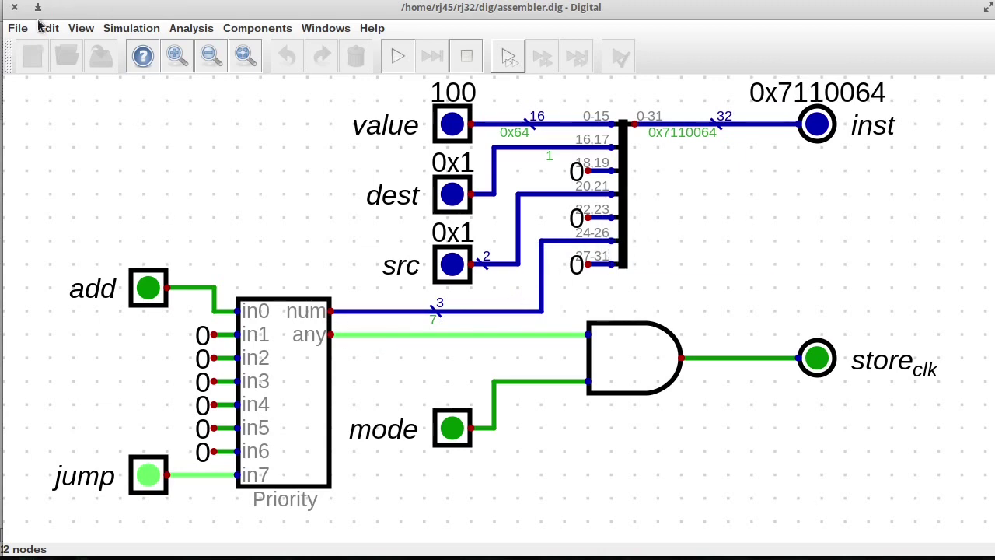
{"action": "left_click", "coordinate": [13, 8]}
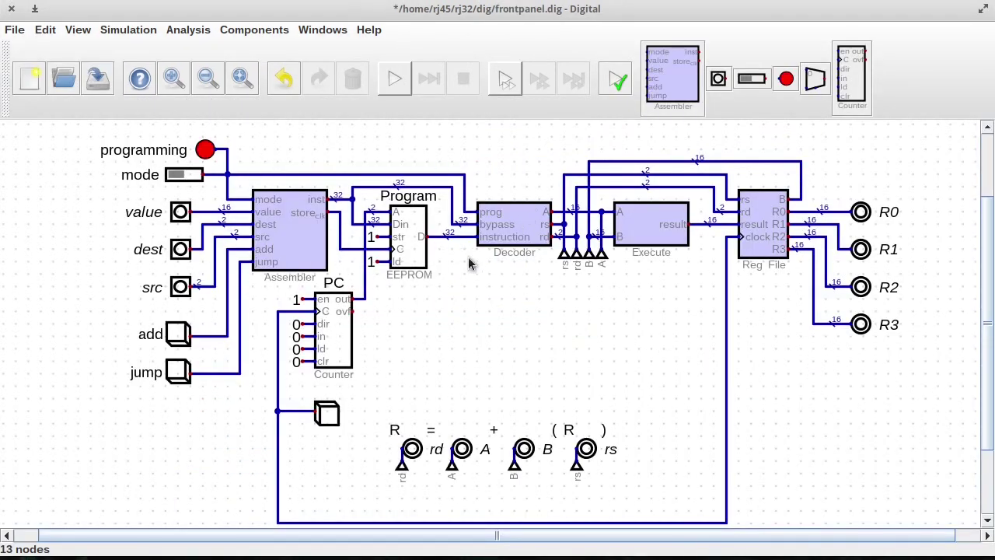
Open the Decoder subcircuit and set its splitter's output splitting to 16,2,2,2,2,3,5.
{"action": "right_click", "coordinate": [519, 223]}
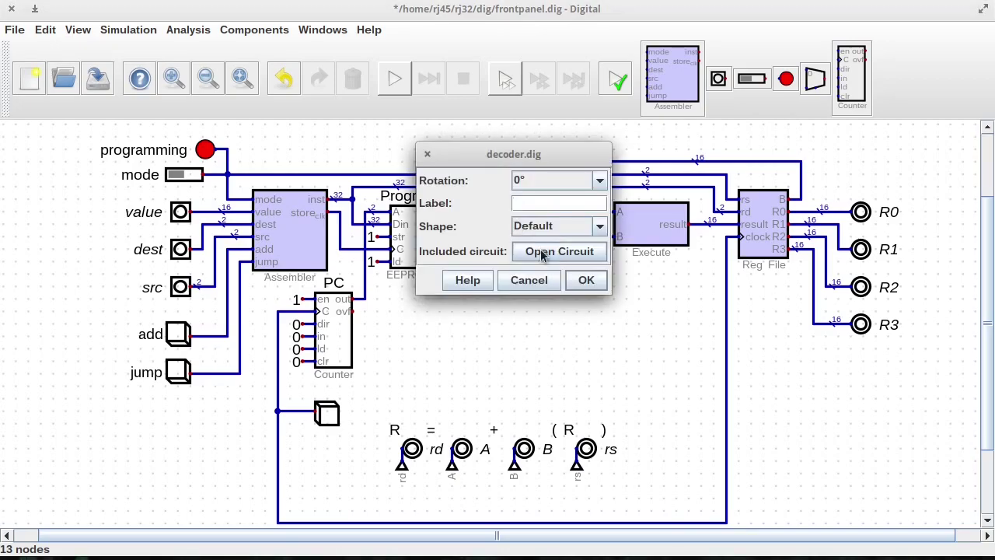
{"action": "left_click", "coordinate": [553, 251]}
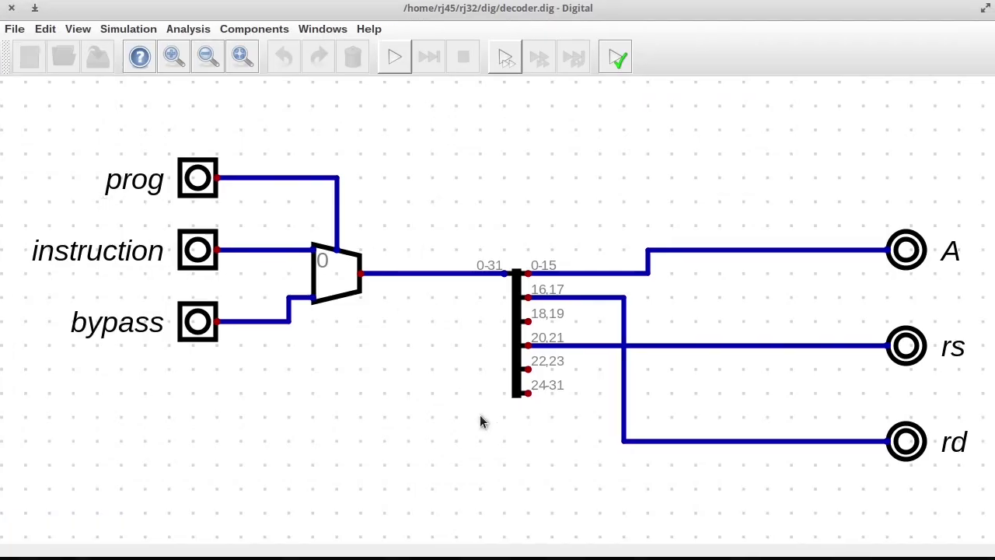
{"action": "right_click", "coordinate": [516, 351]}
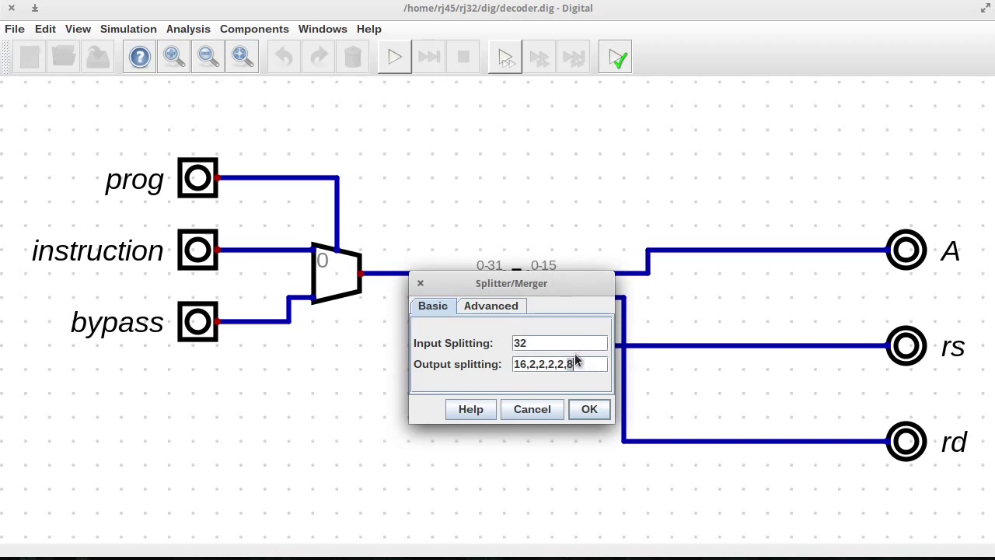
{"action": "type", "text": ",5"}
{"action": "left_click", "coordinate": [590, 410]}
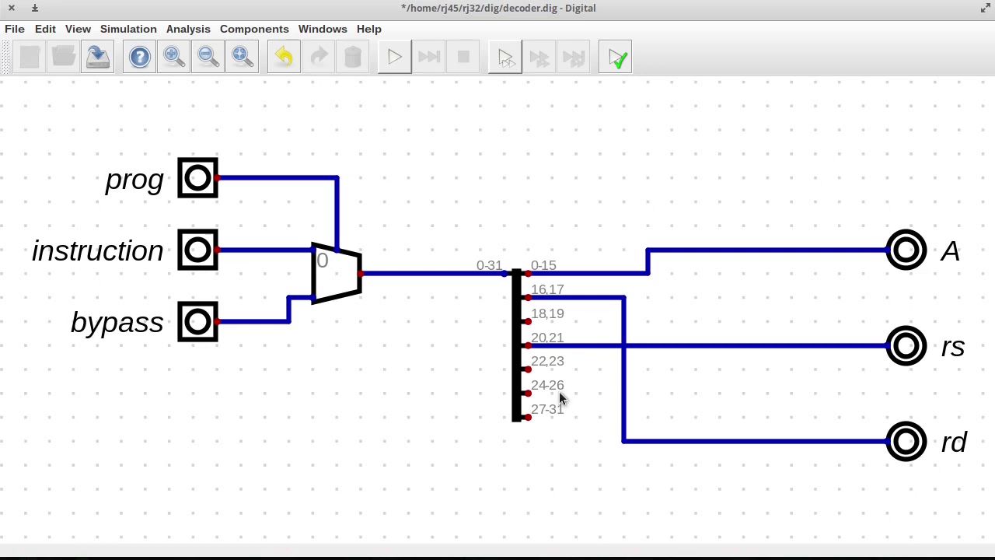
{"action": "left_click", "coordinate": [255, 29]}
{"action": "mouse_move", "coordinate": [246, 101]}
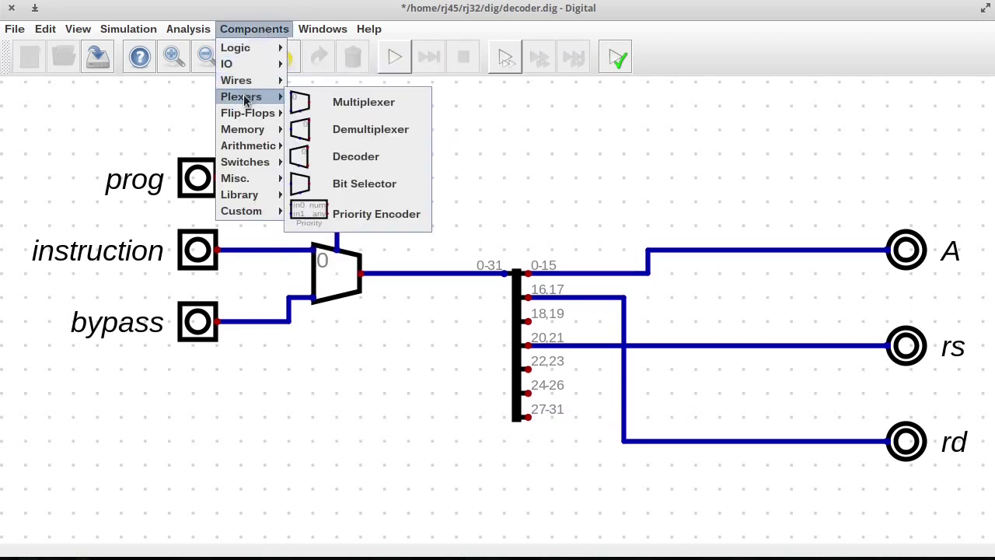
Place a Plexers decoder in the circuit with 3 selector bits.
{"action": "left_click", "coordinate": [316, 166]}
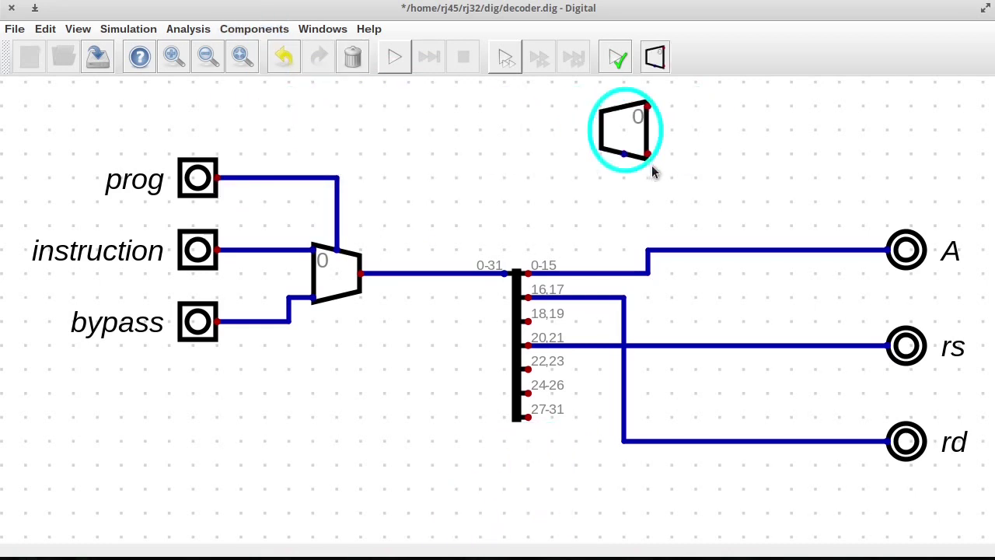
{"action": "left_click", "coordinate": [673, 185]}
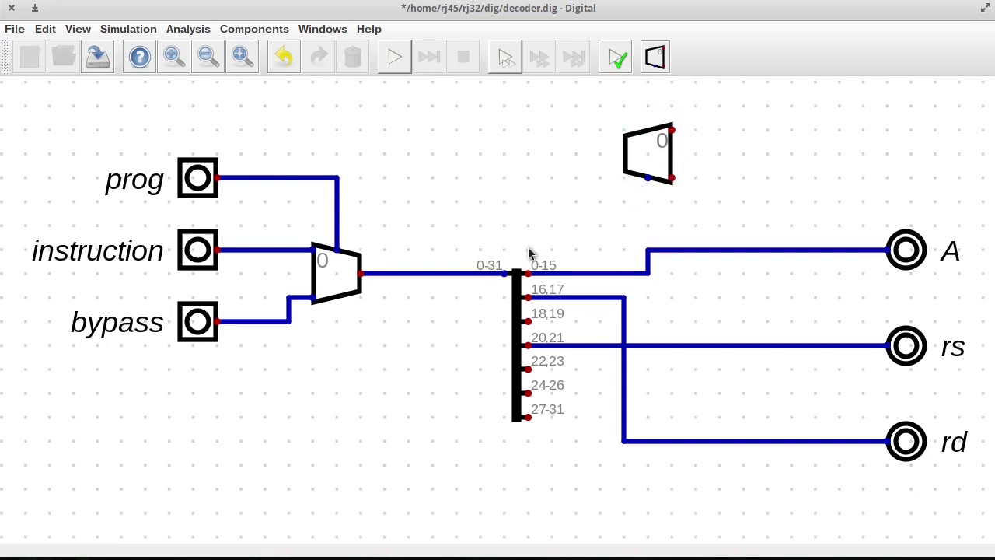
{"action": "right_click", "coordinate": [647, 158]}
{"action": "type", "text": "3"}
{"action": "left_click", "coordinate": [744, 204]}
Move the decoder to the lower right and flip its selector to the top.
{"action": "left_click_drag", "start_coordinate": [659, 215], "coordinate": [494, 541]}
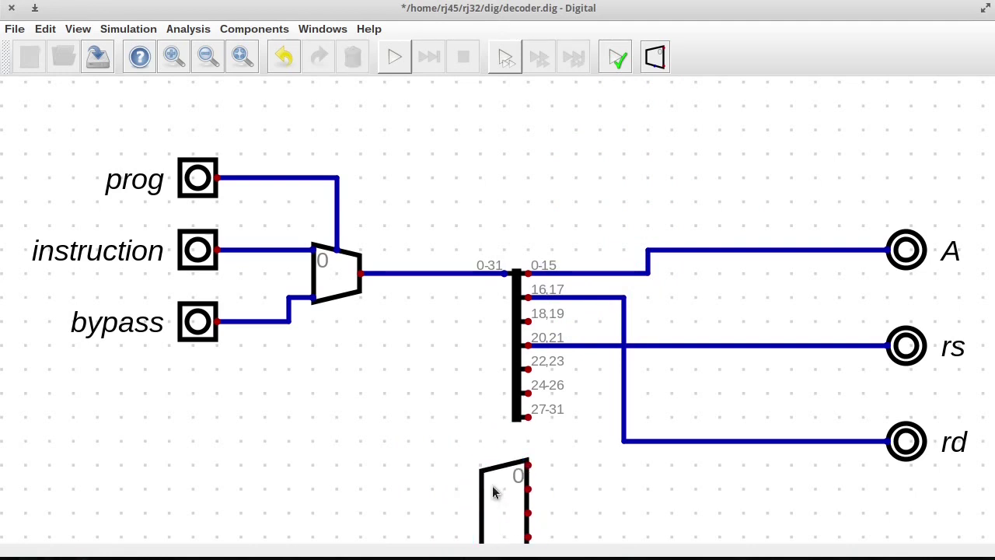
{"action": "scroll", "coordinate": [391, 326], "scroll_direction": "down", "scroll_amount": 1}
{"action": "left_click_drag", "start_coordinate": [432, 348], "coordinate": [579, 532]}
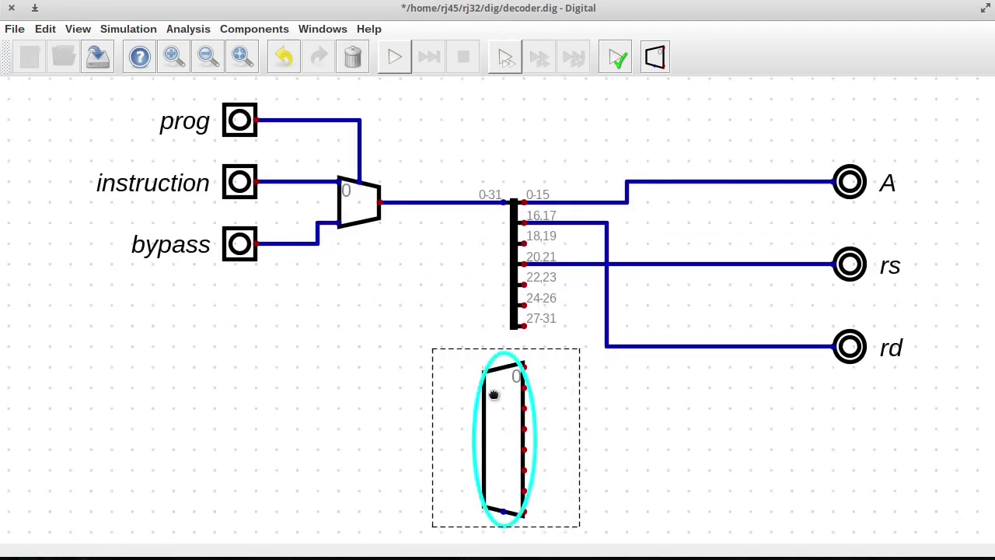
{"action": "left_click", "coordinate": [489, 417]}
{"action": "left_click_drag", "start_coordinate": [508, 442], "coordinate": [757, 471]}
{"action": "right_click", "coordinate": [757, 471]}
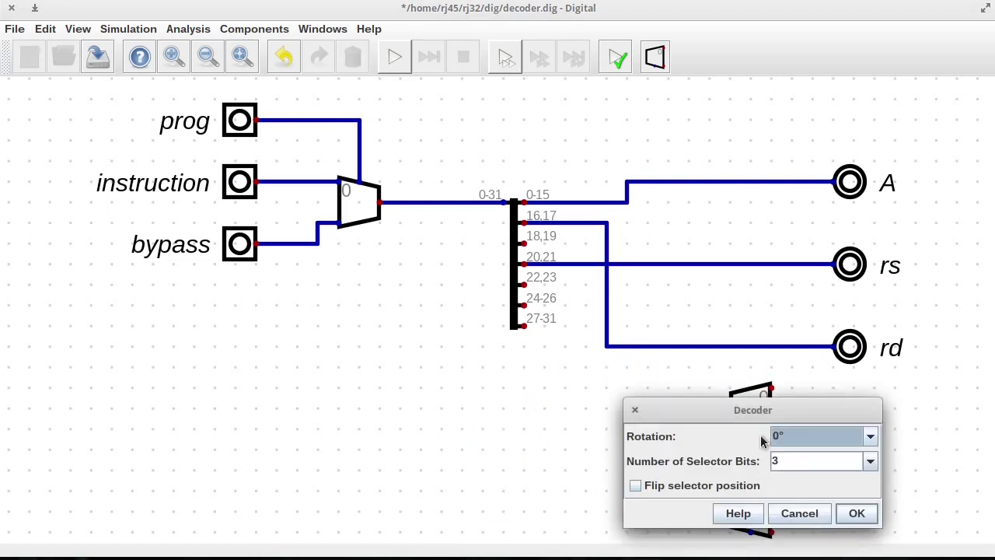
{"action": "left_click", "coordinate": [636, 487]}
{"action": "left_click", "coordinate": [868, 519]}
Wire the decoder's selector to splitter field 24-26 and briefly test-run the circuit.
{"action": "left_click", "coordinate": [750, 387]}
{"action": "left_click", "coordinate": [523, 305]}
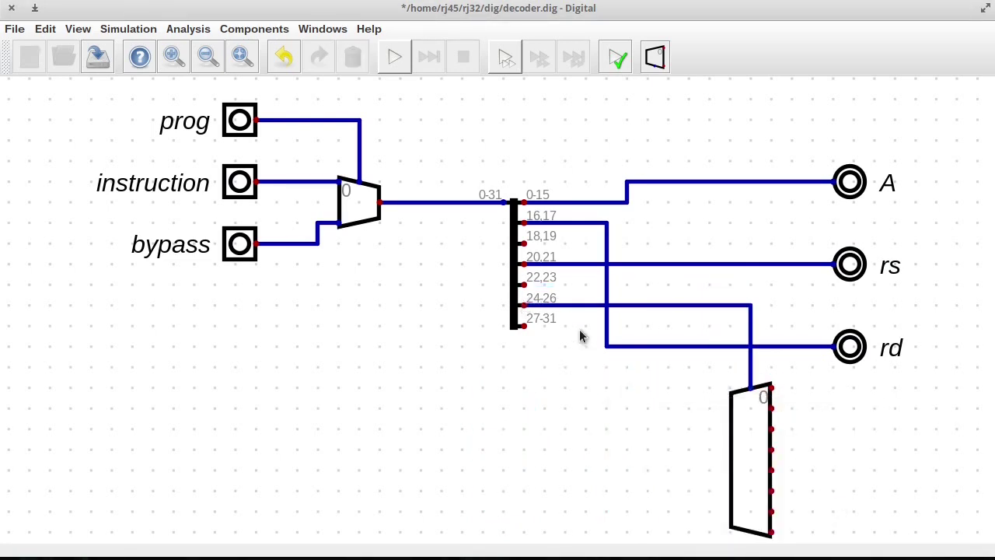
{"action": "left_click", "coordinate": [401, 62]}
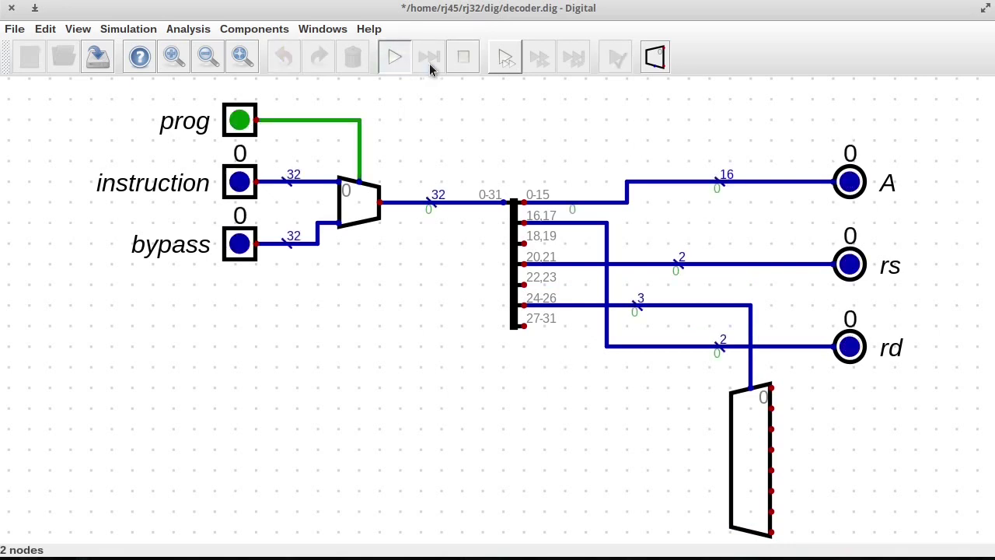
{"action": "left_click", "coordinate": [463, 57]}
{"action": "key", "text": "F1"}
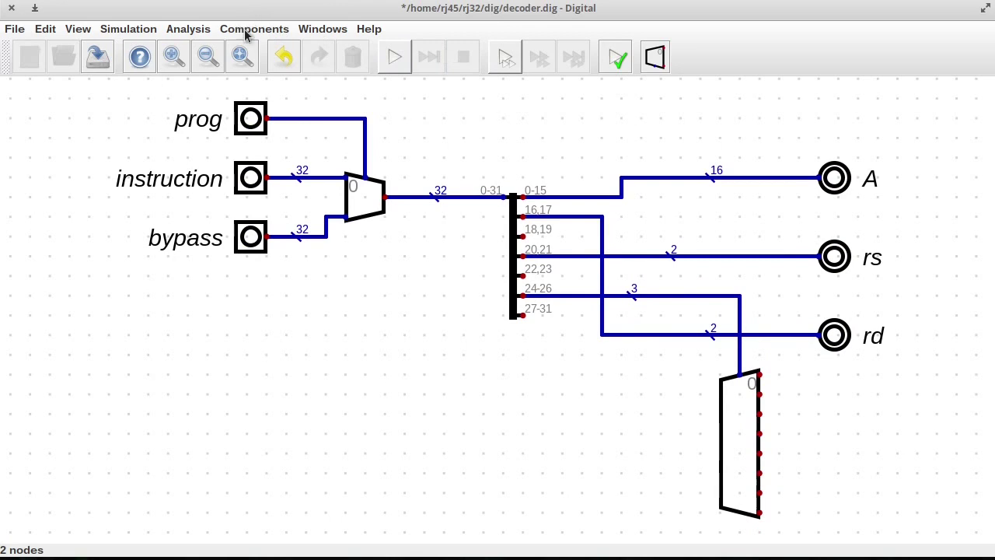
Add an output labelled 'add' wired to the decoder's first output line.
{"action": "left_click", "coordinate": [199, 28]}
{"action": "left_click", "coordinate": [254, 29]}
{"action": "mouse_move", "coordinate": [237, 63]}
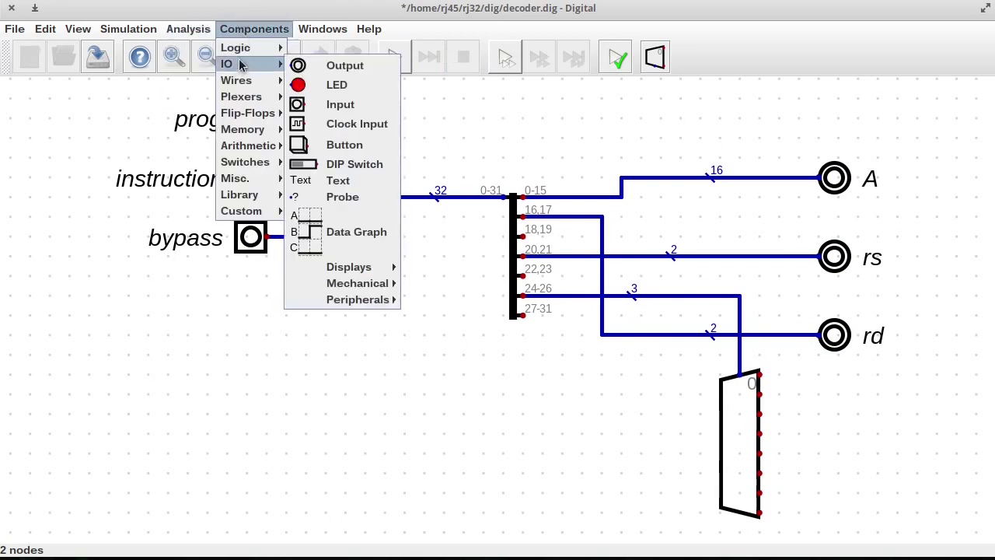
{"action": "left_click", "coordinate": [324, 70]}
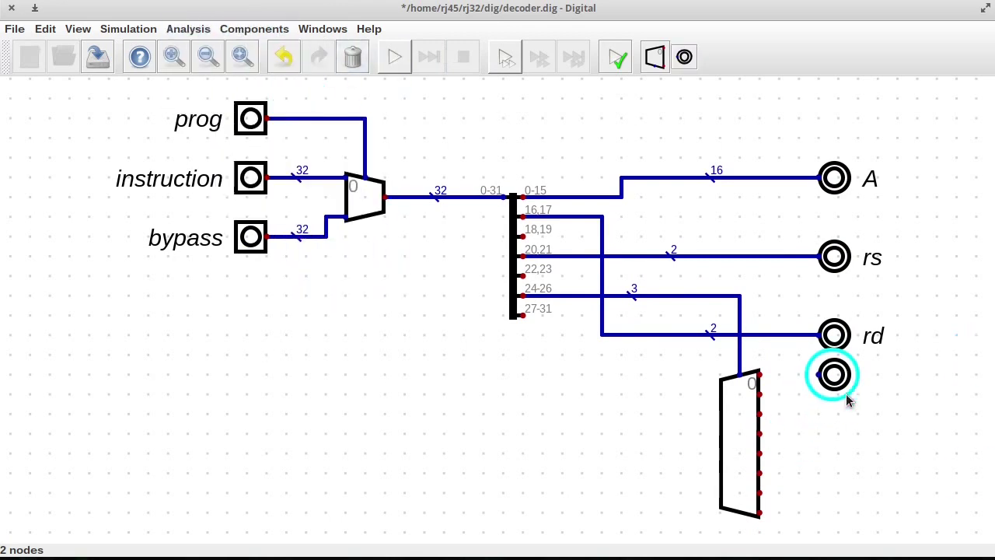
{"action": "left_click", "coordinate": [847, 399]}
{"action": "left_click", "coordinate": [820, 375]}
{"action": "left_click", "coordinate": [759, 375]}
{"action": "right_click", "coordinate": [829, 377]}
{"action": "type", "text": "add"}
{"action": "key", "text": "Return"}
Copy the output onto the decoder's last line and relabel it 'jump'.
{"action": "left_click_drag", "start_coordinate": [902, 423], "coordinate": [761, 361]}
{"action": "key", "text": "ctrl+c"}
{"action": "key", "text": "ctrl+v"}
{"action": "left_click", "coordinate": [830, 515]}
{"action": "right_click", "coordinate": [830, 515]}
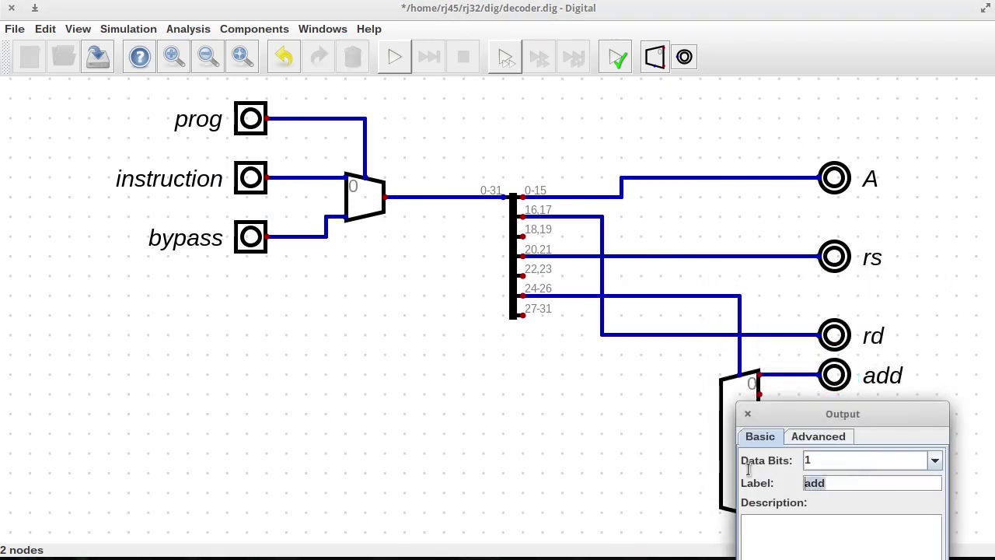
{"action": "type", "text": "jump"}
{"action": "key", "text": "Return"}
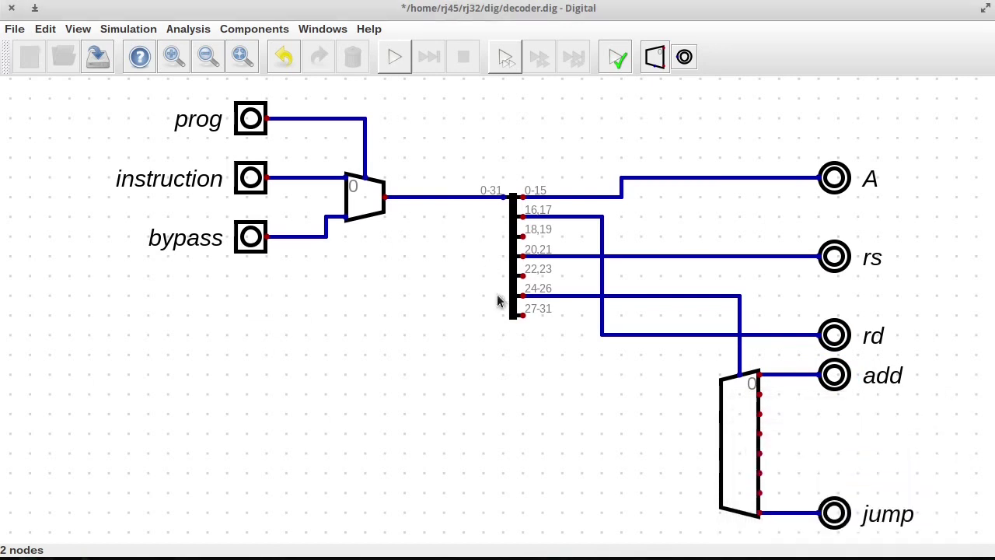
Run the simulation and set the instruction input to 0x700000 so rs reads 3.
{"action": "left_click", "coordinate": [396, 58]}
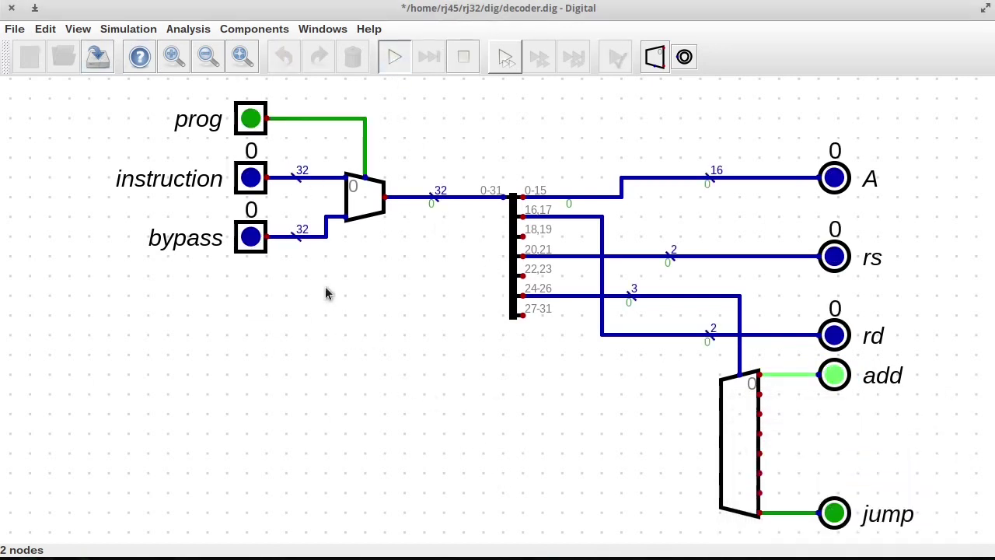
{"action": "left_click", "coordinate": [252, 179]}
{"action": "left_click_drag", "start_coordinate": [366, 160], "coordinate": [459, 205]}
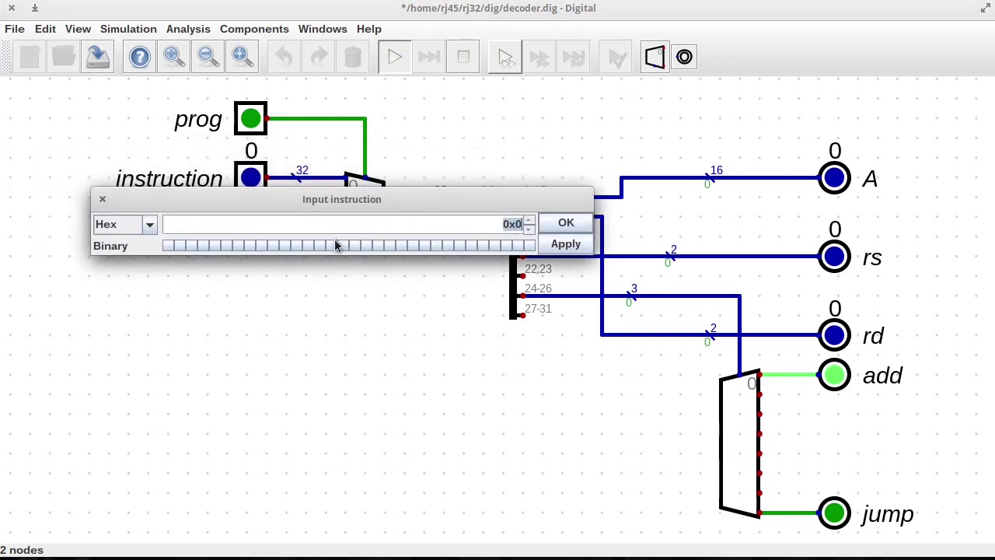
{"action": "double_click", "coordinate": [511, 223]}
{"action": "type", "text": "70"}
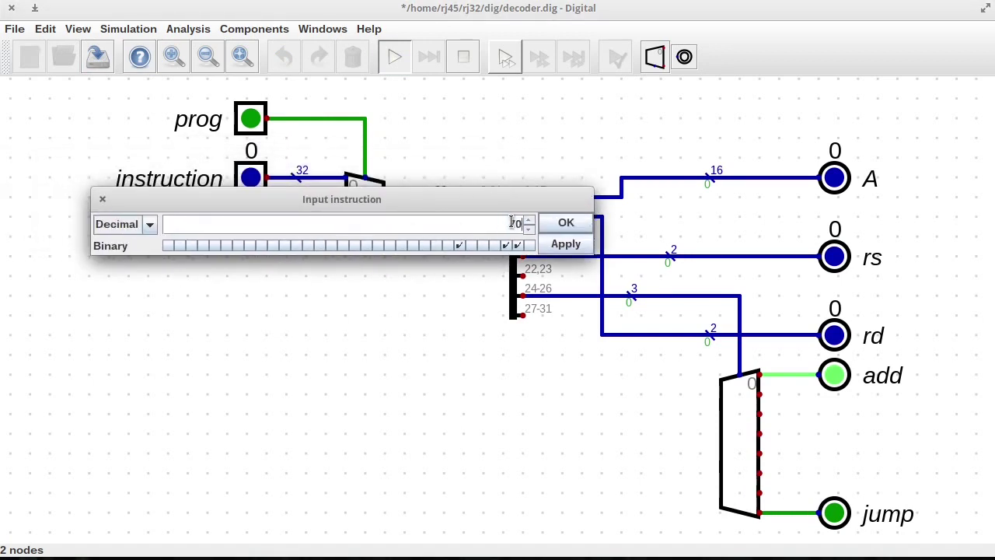
{"action": "type", "text": "x70000"}
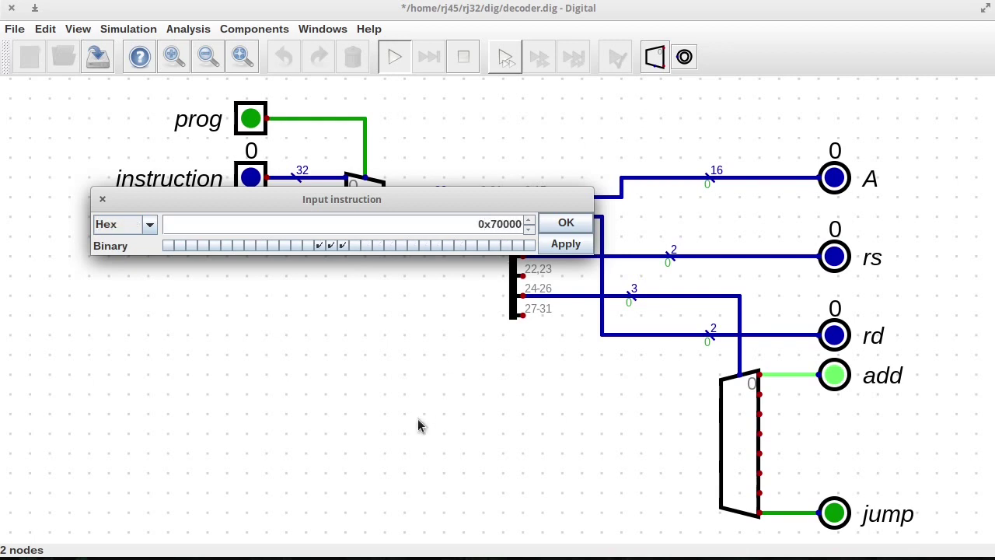
{"action": "type", "text": "0"}
{"action": "type", "text": "0"}
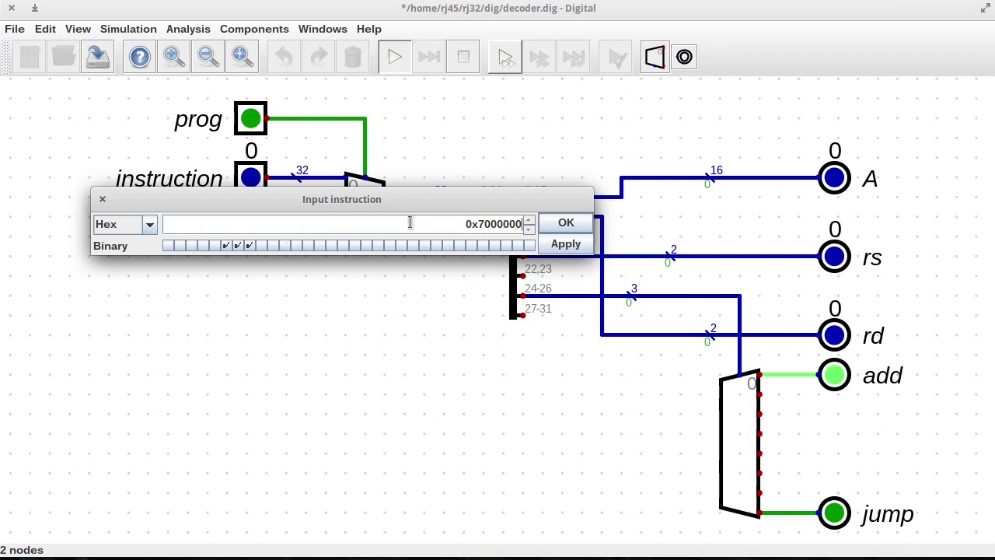
{"action": "key", "text": "BackSpace"}
{"action": "left_click", "coordinate": [566, 223]}
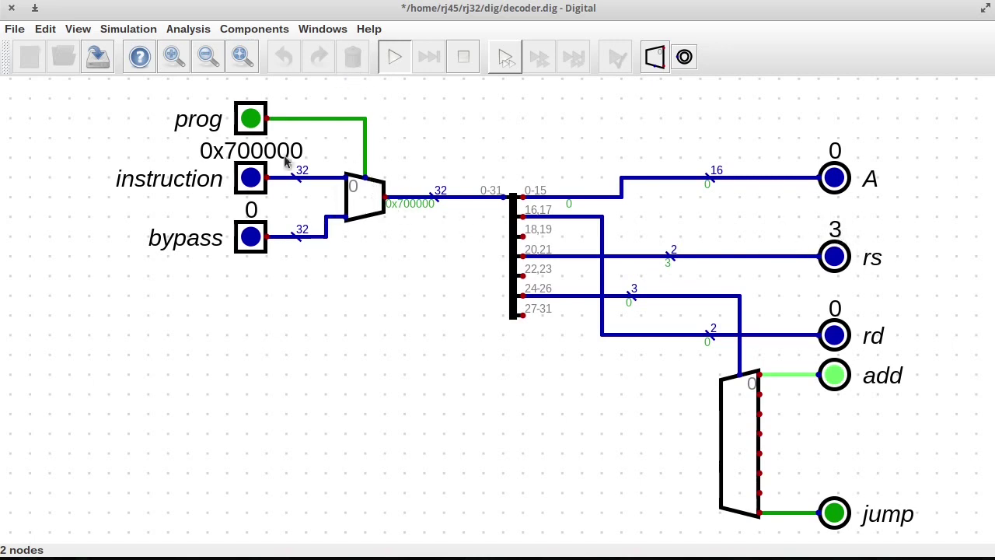
Change the instruction to 0x7000000 so the jump output lights.
{"action": "left_click", "coordinate": [250, 179]}
{"action": "type", "text": "0x700000"}
{"action": "key", "text": "Return"}
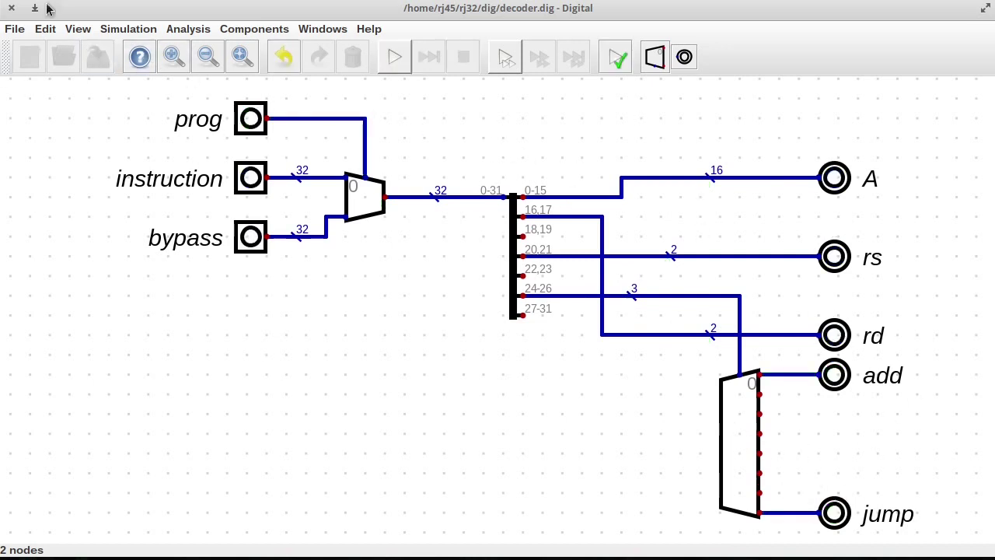
Back on the front panel, shift the Execute, Reg File and R0–R3 section to the right.
{"action": "left_click", "coordinate": [11, 7]}
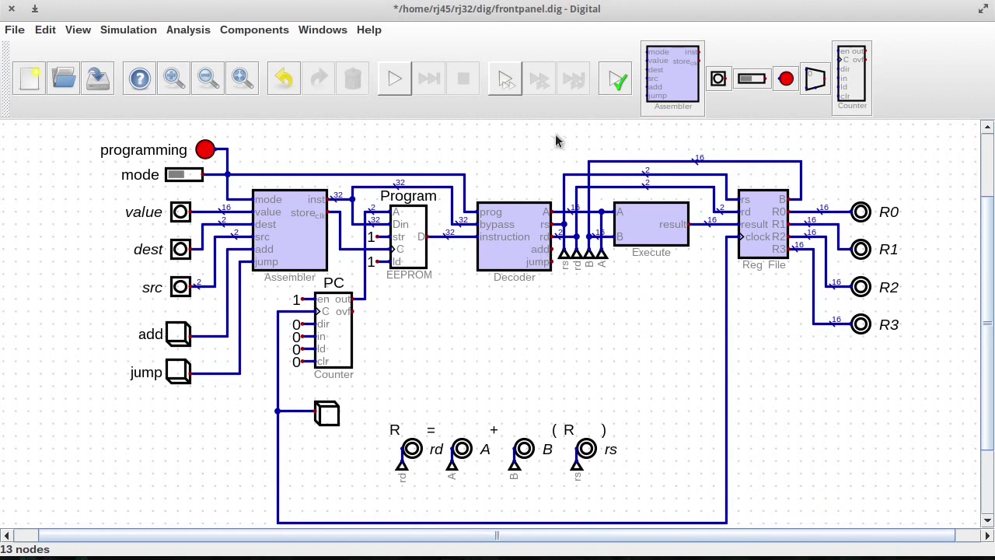
{"action": "left_click_drag", "start_coordinate": [553, 129], "coordinate": [943, 390]}
{"action": "left_click_drag", "start_coordinate": [678, 319], "coordinate": [711, 316]}
{"action": "left_click", "coordinate": [692, 389]}
Straighten the bottom-right wire to vertical and ready a new upward-pointing tunnel.
{"action": "left_click_drag", "start_coordinate": [704, 505], "coordinate": [764, 498]}
{"action": "left_click", "coordinate": [763, 504]}
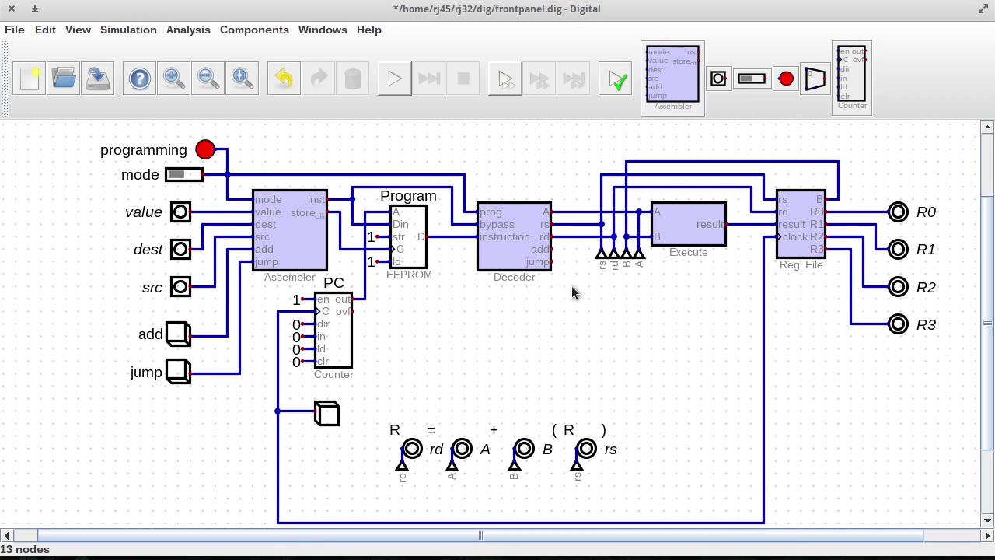
{"action": "key", "text": "ctrl+v"}
{"action": "key", "text": "r"}
{"action": "key", "text": "r"}
{"action": "key", "text": "r"}
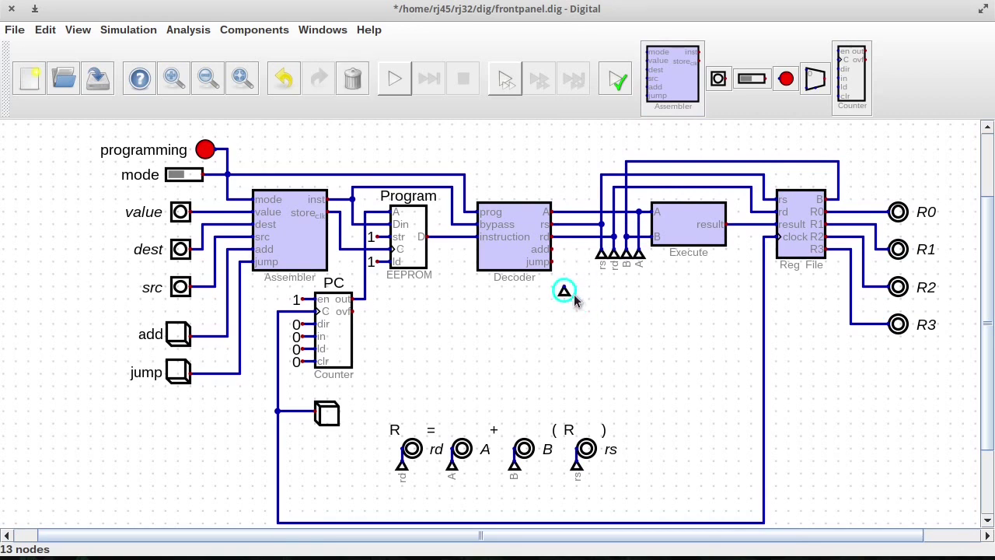
Place a tunnel below the Decoder with net name add.
{"action": "left_click", "coordinate": [576, 301]}
{"action": "right_click", "coordinate": [562, 291]}
{"action": "type", "text": "add"}
{"action": "left_click", "coordinate": [622, 331]}
{"action": "key", "text": "ctrl+c"}
Place a rotated copy beside it named jump, then reposition the add tunnel.
{"action": "key", "text": "ctrl+v"}
{"action": "key", "text": "r"}
{"action": "left_click", "coordinate": [591, 298]}
{"action": "right_click", "coordinate": [583, 297]}
{"action": "type", "text": "j"}
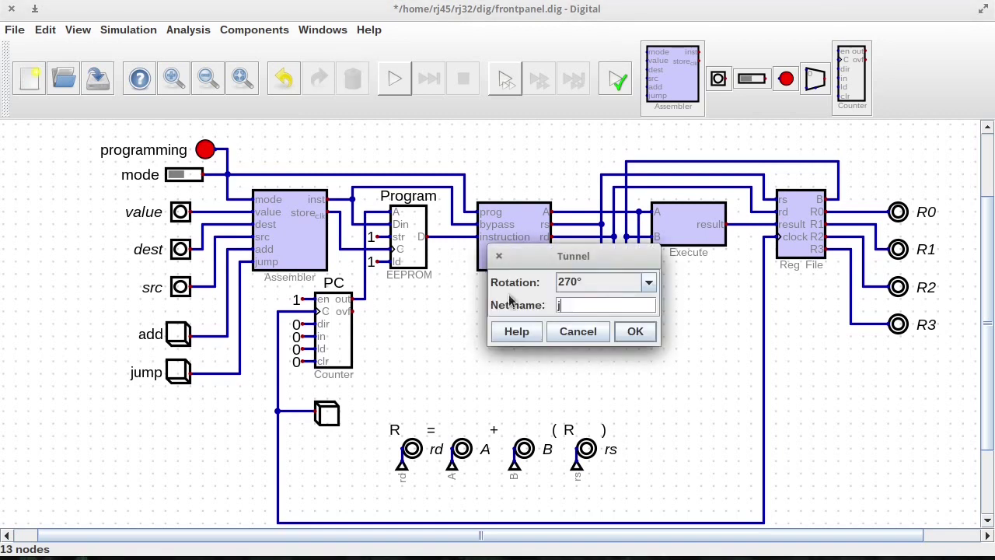
{"action": "type", "text": "ump"}
{"action": "key", "text": "Return"}
{"action": "left_click_drag", "start_coordinate": [568, 318], "coordinate": [576, 291]}
{"action": "left_click", "coordinate": [564, 290]}
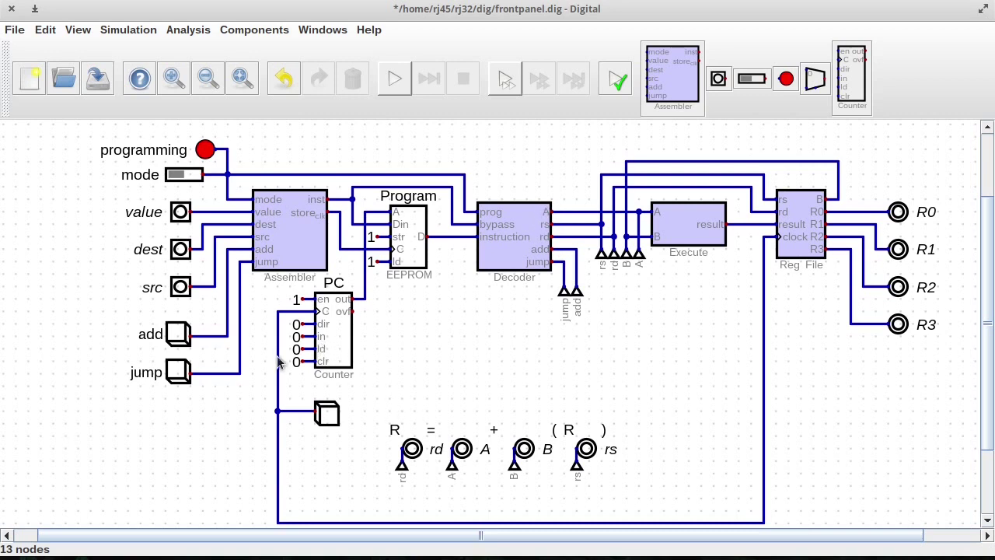
Wire the Decoder's A line to the counter's ld pin, replacing its constant 0.
{"action": "left_click_drag", "start_coordinate": [277, 467], "coordinate": [253, 453]}
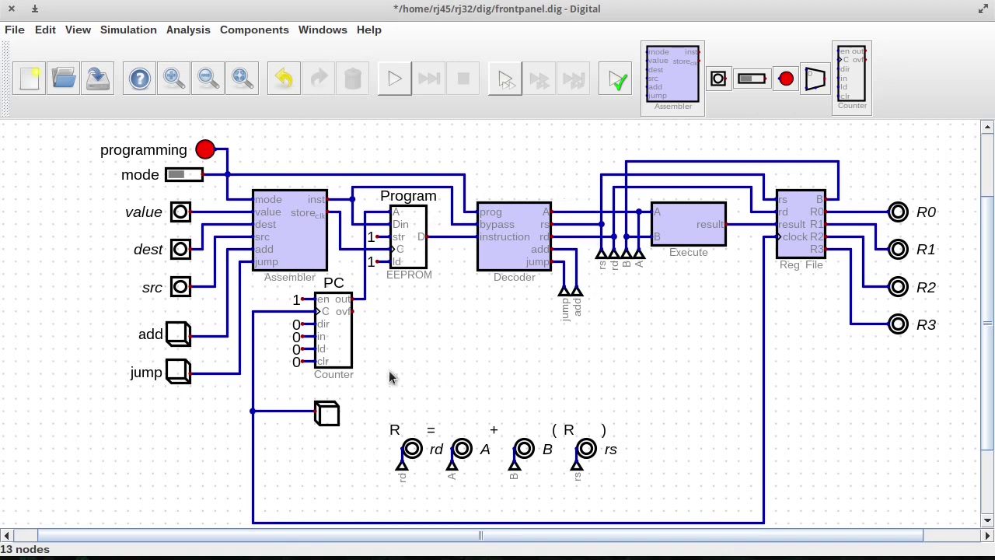
{"action": "left_click", "coordinate": [589, 211]}
{"action": "left_click", "coordinate": [278, 385]}
{"action": "left_click", "coordinate": [277, 349]}
{"action": "left_click", "coordinate": [295, 349]}
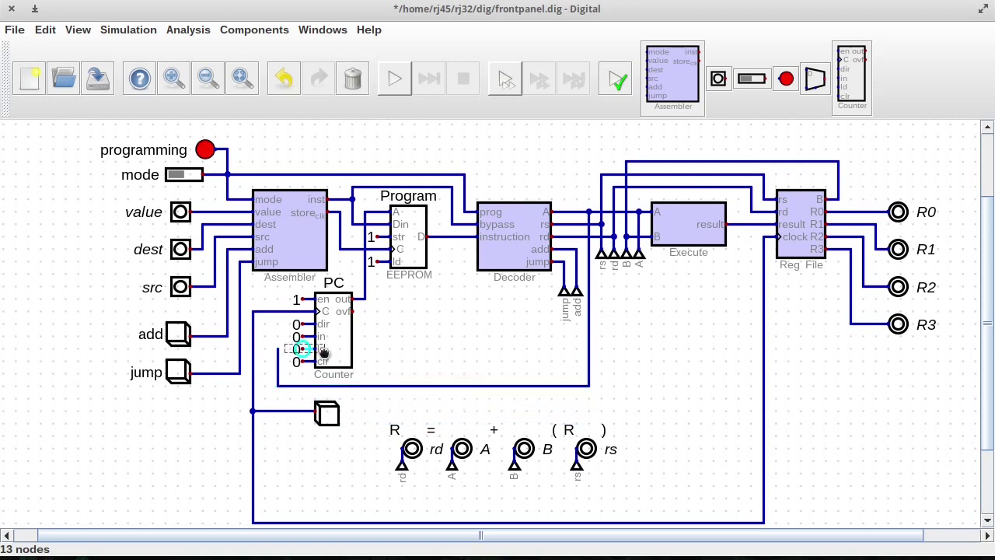
{"action": "key", "text": "Delete"}
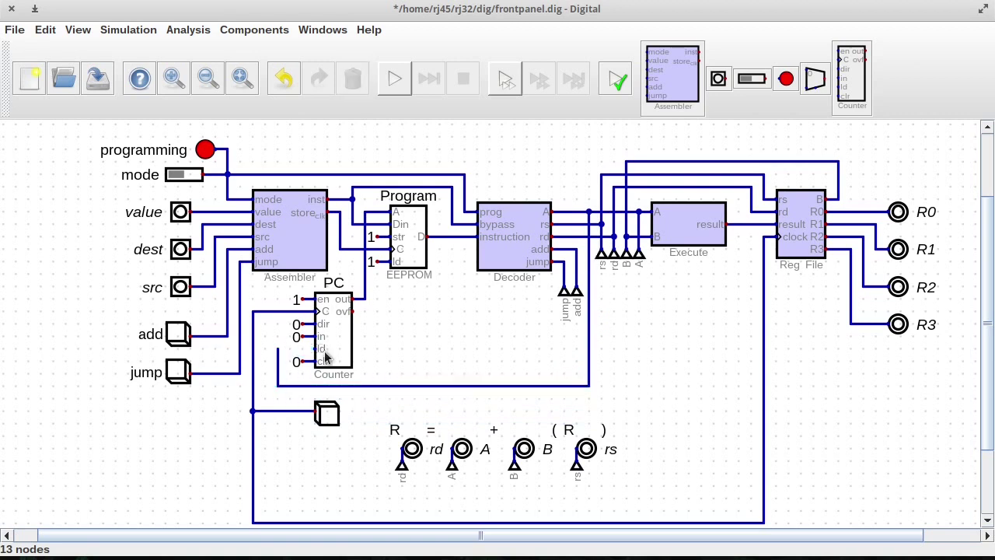
{"action": "left_click", "coordinate": [278, 349]}
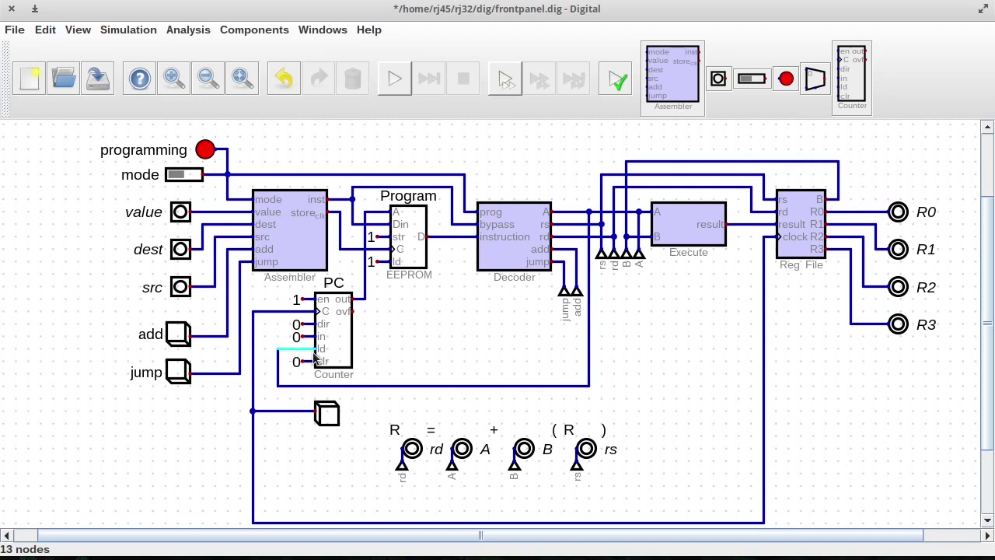
Test-run the simulation, dismiss the bit-width error, and select the wires at the counter's ld and in pins.
{"action": "left_click", "coordinate": [395, 79]}
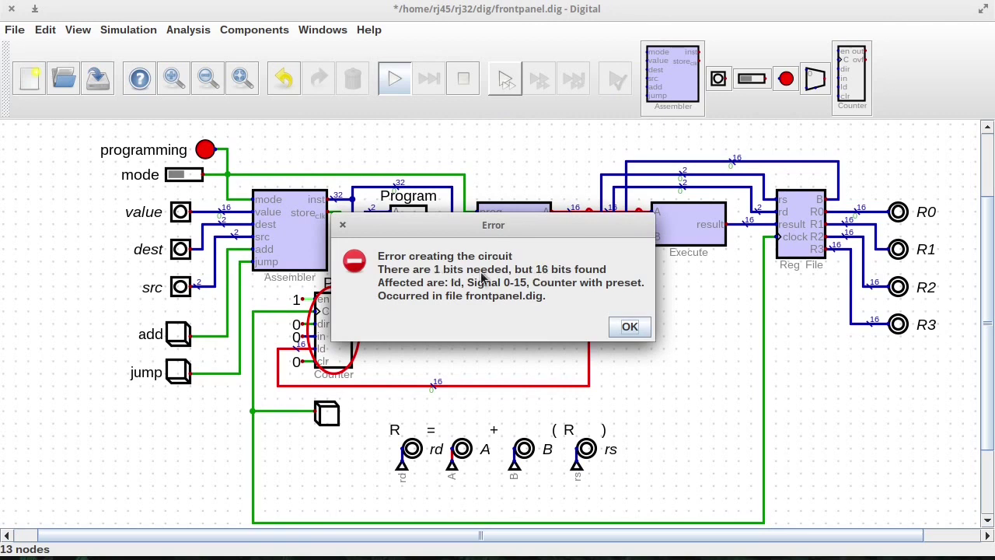
{"action": "key", "text": "Return"}
{"action": "left_click_drag", "start_coordinate": [267, 344], "coordinate": [301, 330]}
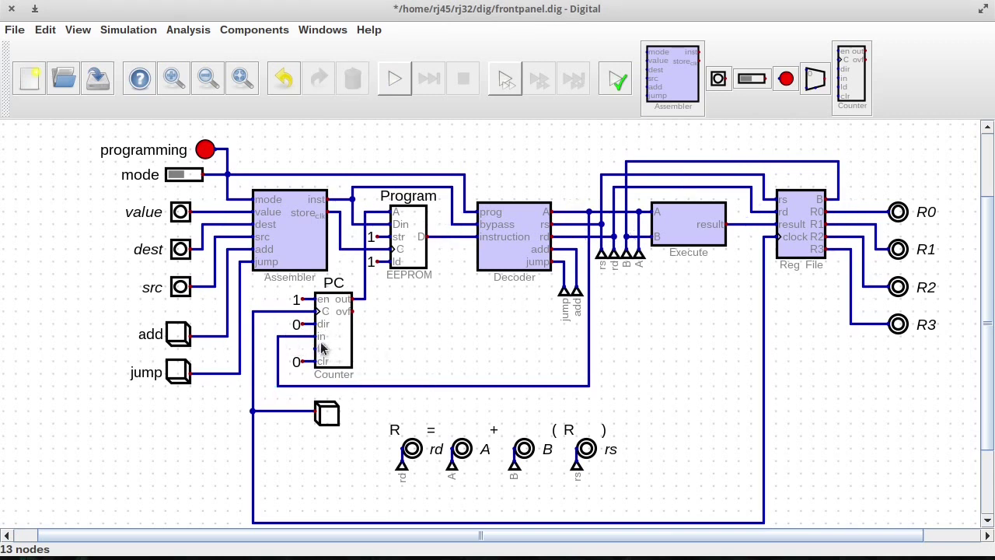
{"action": "left_click_drag", "start_coordinate": [319, 349], "coordinate": [296, 331]}
Replace the counter's in wire with a Splitter/Merger set to input 16, output 2.
{"action": "key", "text": "Delete"}
{"action": "left_click", "coordinate": [255, 35]}
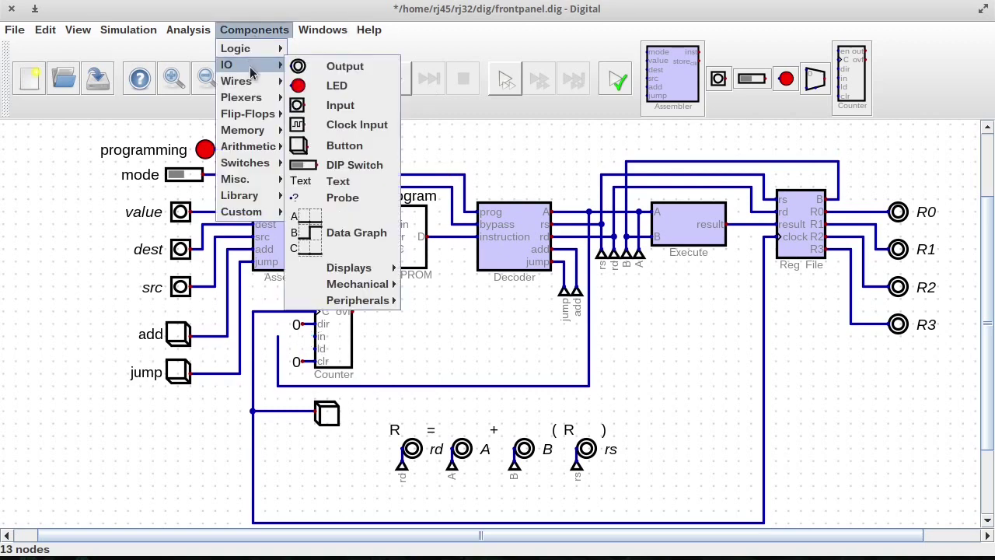
{"action": "mouse_move", "coordinate": [241, 81]}
{"action": "left_click", "coordinate": [357, 150]}
{"action": "left_click", "coordinate": [289, 340]}
{"action": "right_click", "coordinate": [284, 333]}
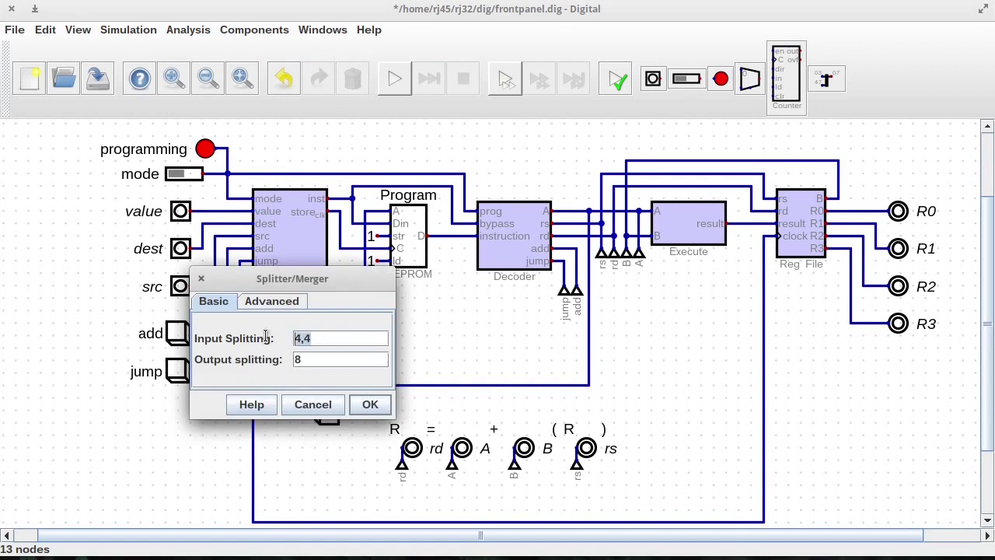
{"action": "type", "text": "16"}
{"action": "key", "text": "Tab"}
{"action": "type", "text": "2"}
{"action": "left_click", "coordinate": [370, 404]}
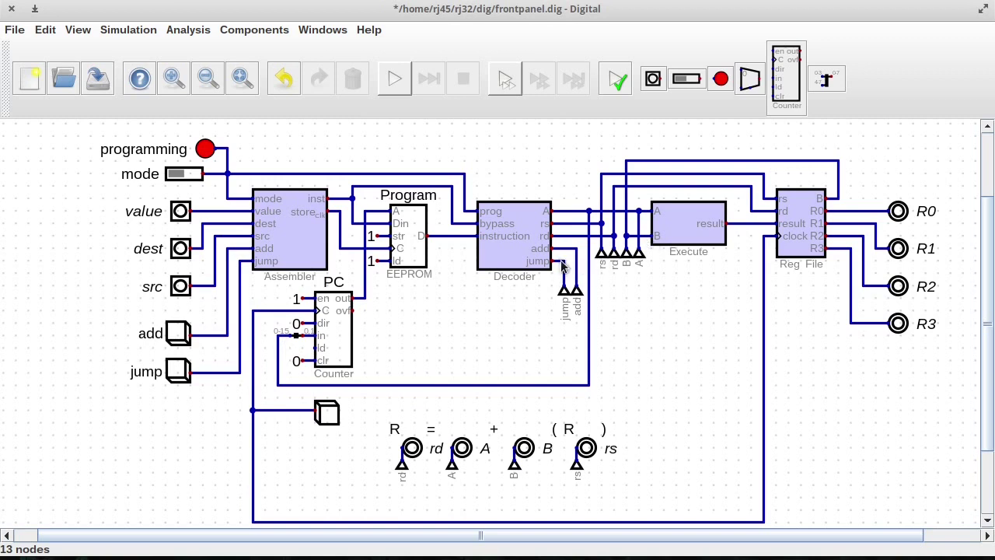
Rotate the jump tunnel sideways and move the counter's wire loop and clock button lower.
{"action": "mouse_move", "coordinate": [563, 289]}
{"action": "left_mouse_down"}
{"action": "mouse_move", "coordinate": [548, 304]}
{"action": "mouse_move", "coordinate": [564, 296]}
{"action": "left_mouse_up"}
{"action": "key", "text": "r"}
{"action": "left_click", "coordinate": [564, 296]}
{"action": "left_click", "coordinate": [288, 374]}
{"action": "key", "text": "Escape"}
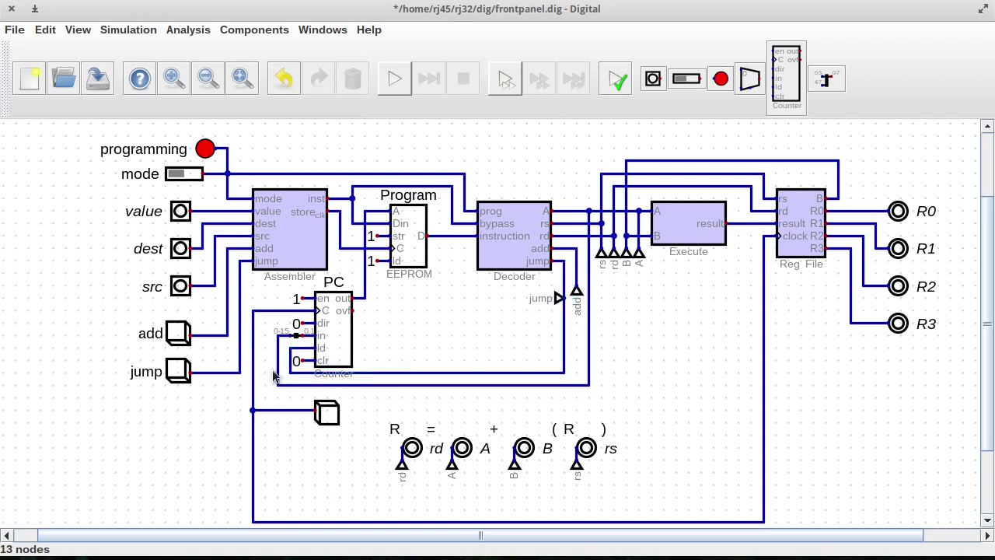
{"action": "left_click_drag", "start_coordinate": [277, 373], "coordinate": [326, 425]}
{"action": "left_click", "coordinate": [522, 391]}
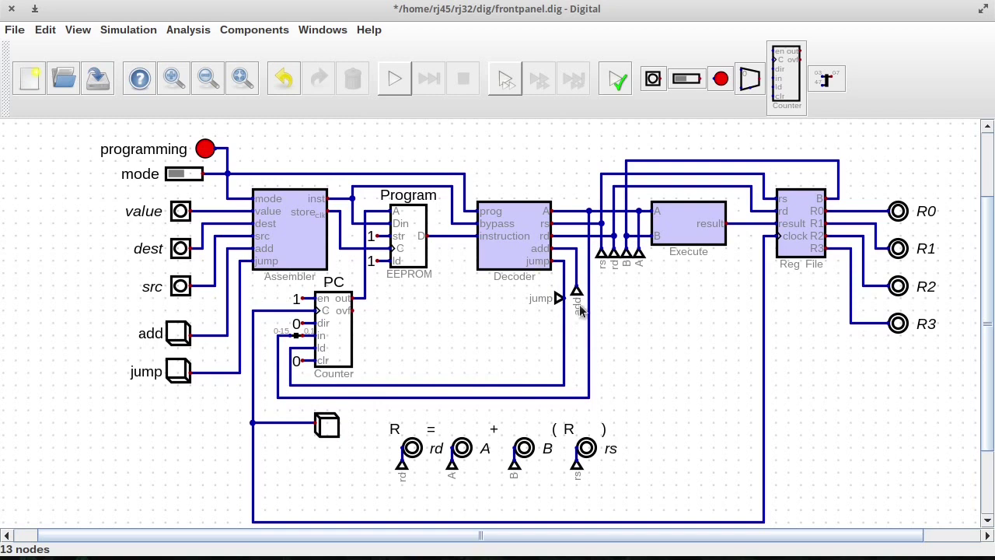
Fix the unconnected-tunnel error by wiring the jump tunnel to the Decoder's jump output, then start simulating.
{"action": "left_click", "coordinate": [395, 78]}
{"action": "left_click", "coordinate": [582, 319]}
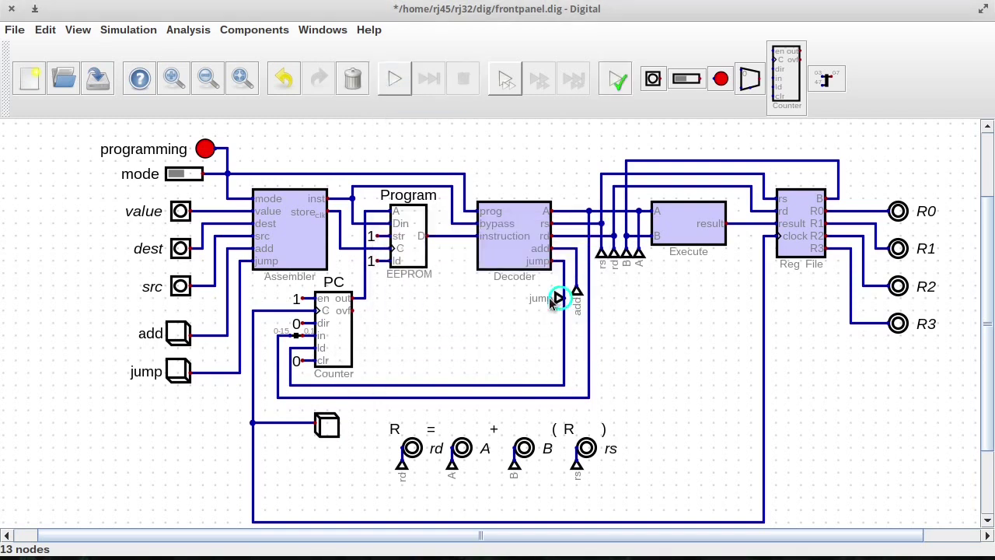
{"action": "left_click_drag", "start_coordinate": [558, 302], "coordinate": [547, 300]}
{"action": "left_click", "coordinate": [552, 299]}
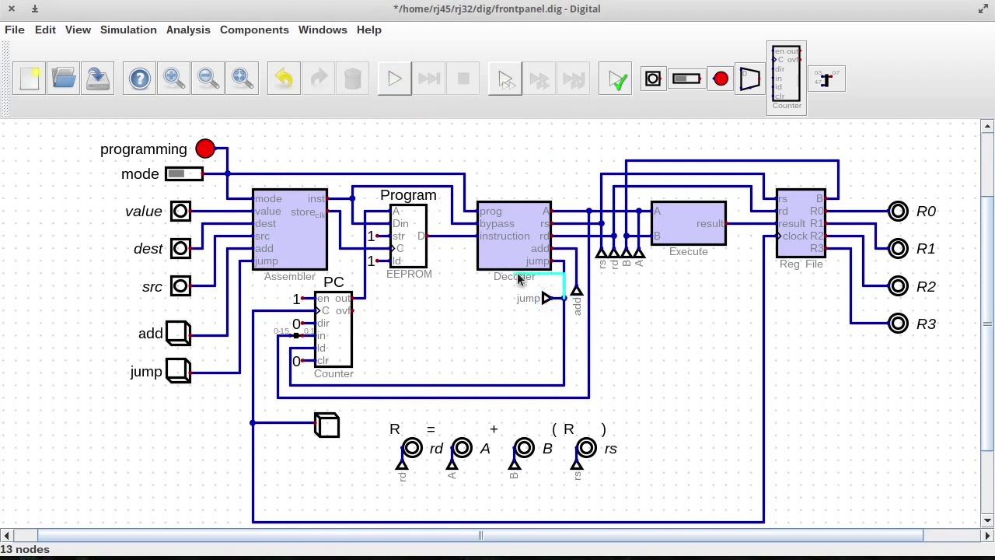
{"action": "left_click", "coordinate": [551, 261]}
{"action": "key", "text": "space"}
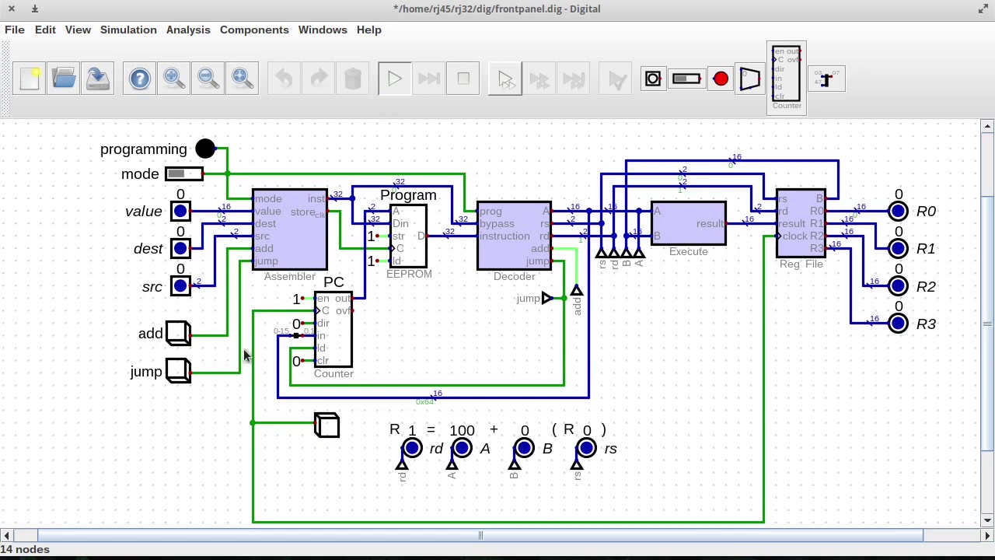
Clock the program until R0–R3 read 1732, 1832, 2032 and 2131, then stop the simulation.
{"action": "left_click", "coordinate": [326, 426]}
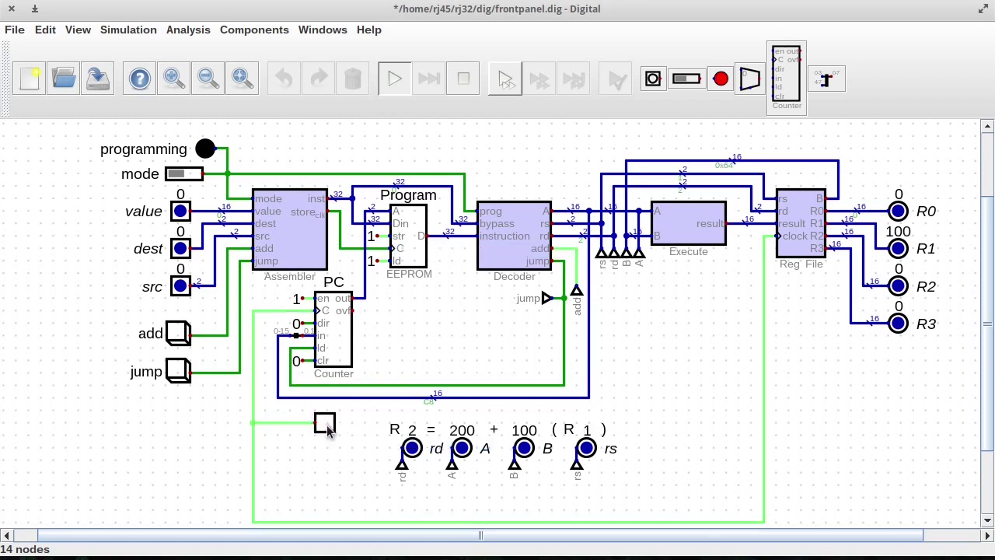
{"action": "left_click", "coordinate": [327, 428]}
{"action": "left_click_drag", "start_coordinate": [326, 428], "coordinate": [326, 428]}
{"action": "double_click", "coordinate": [326, 426]}
{"action": "double_click", "coordinate": [326, 426]}
{"action": "double_click", "coordinate": [327, 426]}
{"action": "double_click", "coordinate": [326, 426]}
{"action": "double_click", "coordinate": [326, 426]}
{"action": "left_click", "coordinate": [326, 426]}
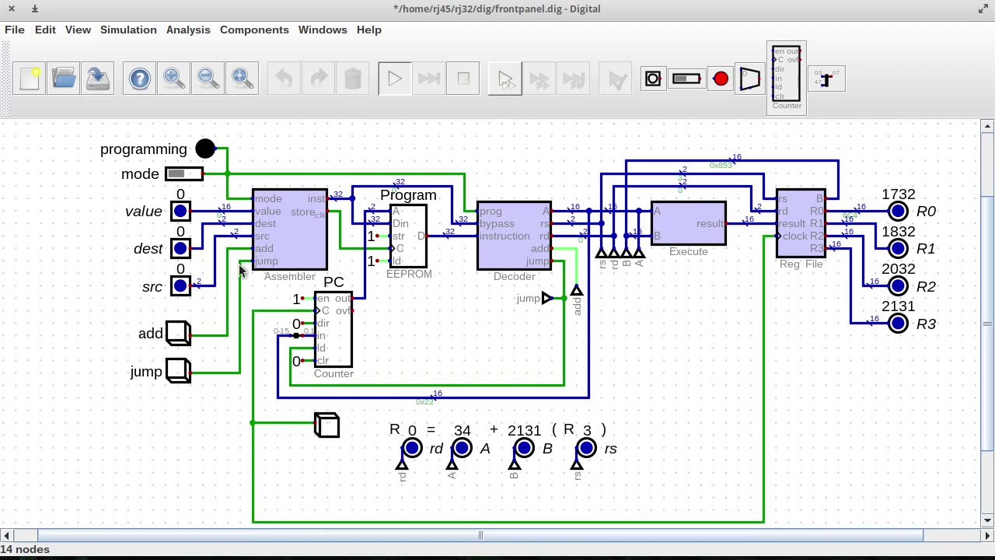
{"action": "left_click", "coordinate": [463, 78]}
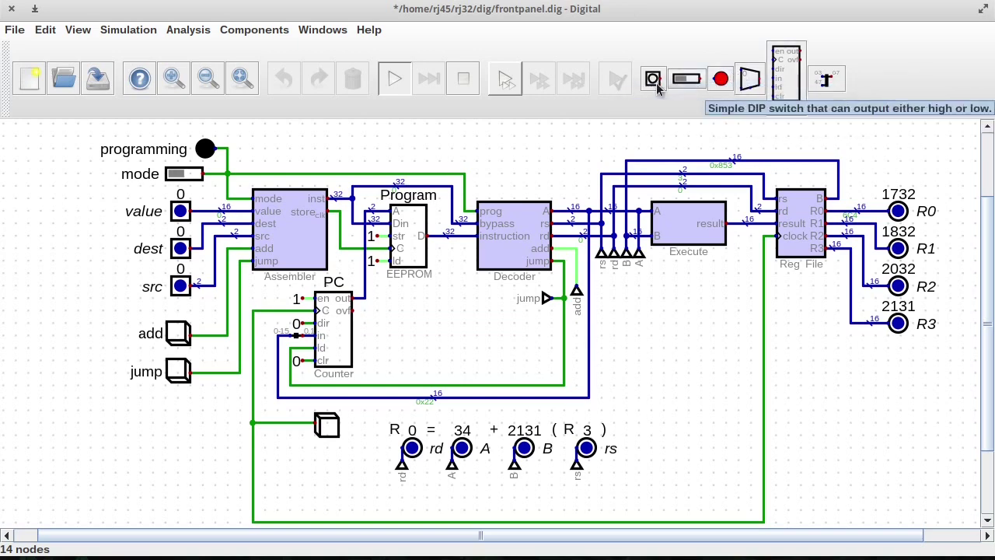
Add an output component beside the PC counter to display the PC value.
{"action": "left_click", "coordinate": [256, 30]}
{"action": "mouse_move", "coordinate": [233, 64]}
{"action": "left_click", "coordinate": [345, 66]}
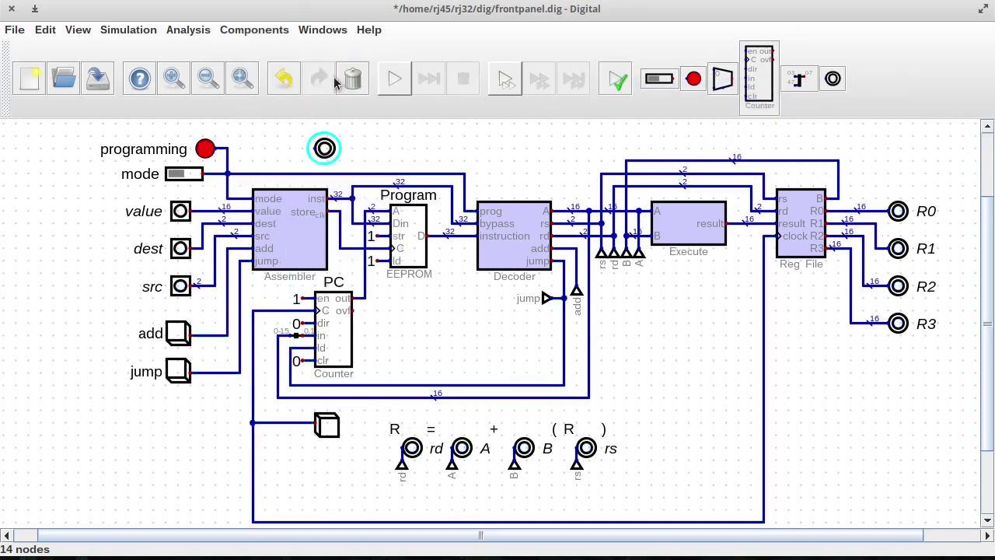
{"action": "left_click", "coordinate": [409, 307]}
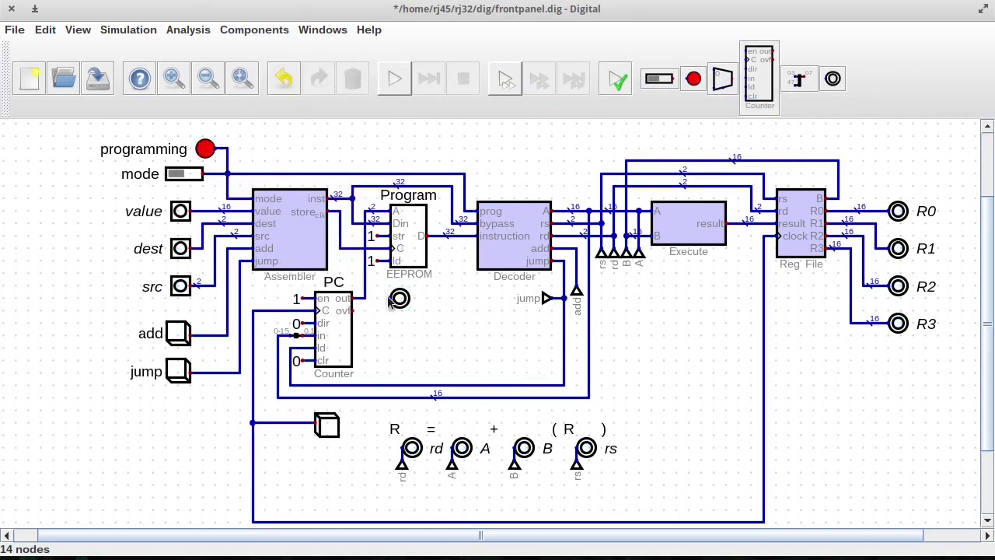
{"action": "right_click", "coordinate": [398, 298]}
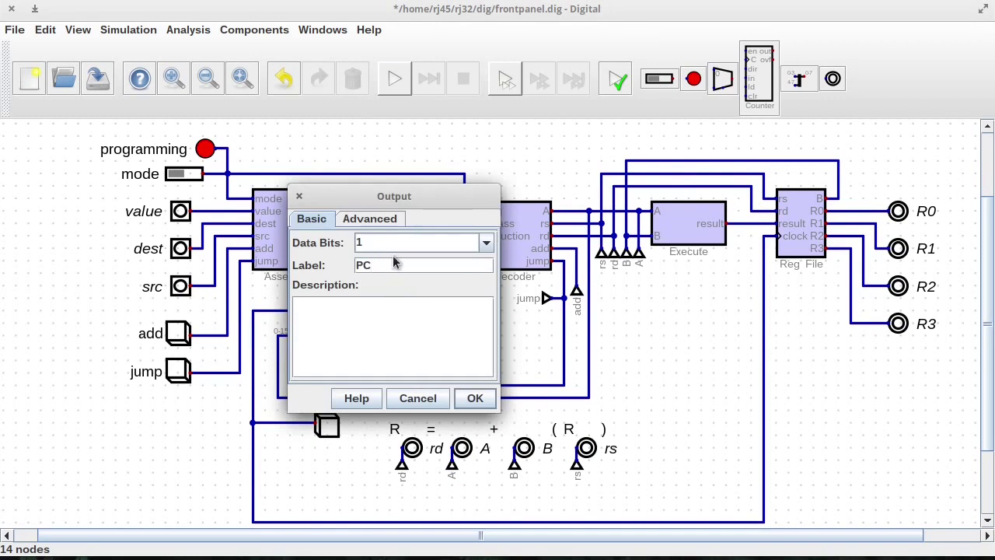
{"action": "key", "text": "Return"}
Start the simulation and clock three times so PC reaches 3 with R1 100, R2 300, R3 399.
{"action": "key", "text": "space"}
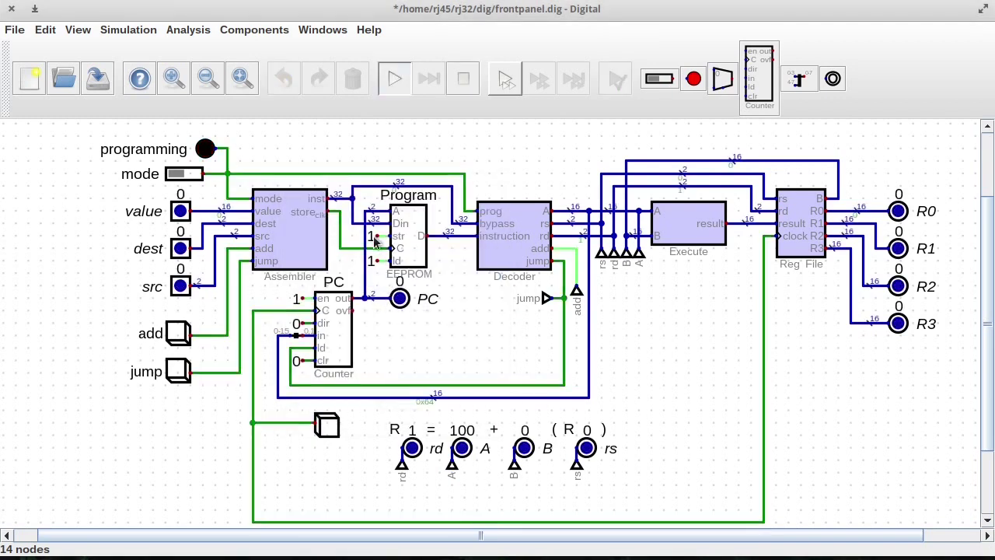
{"action": "left_click", "coordinate": [325, 428]}
{"action": "left_click", "coordinate": [325, 427]}
{"action": "left_click", "coordinate": [325, 428]}
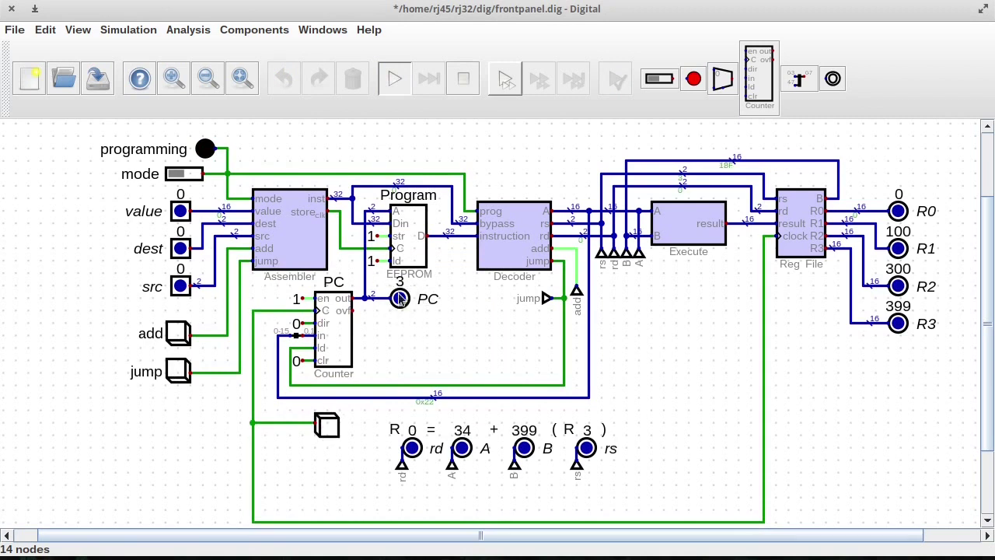
Switch to programming mode with value 1, then view and close the EEPROM's four stored instructions.
{"action": "left_click", "coordinate": [178, 176]}
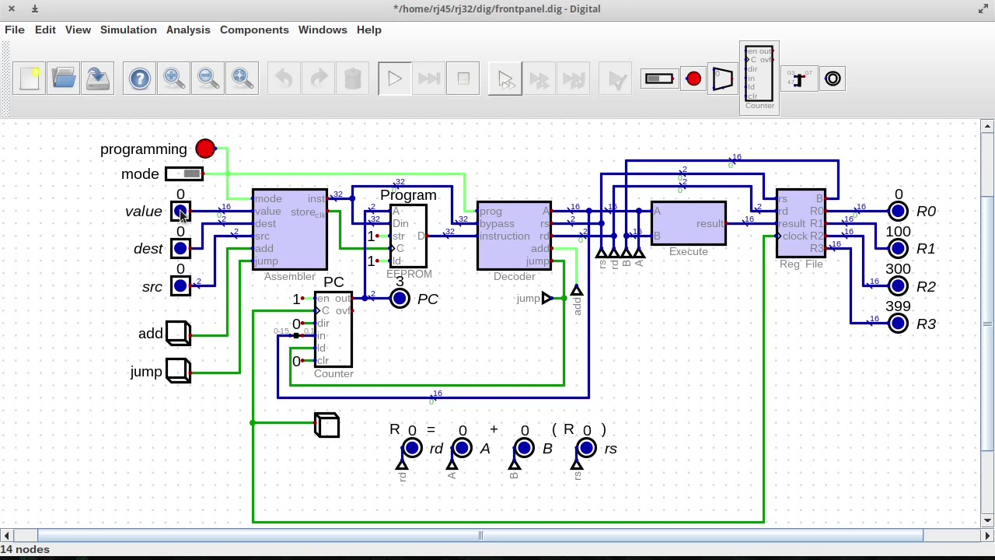
{"action": "left_click", "coordinate": [181, 213]}
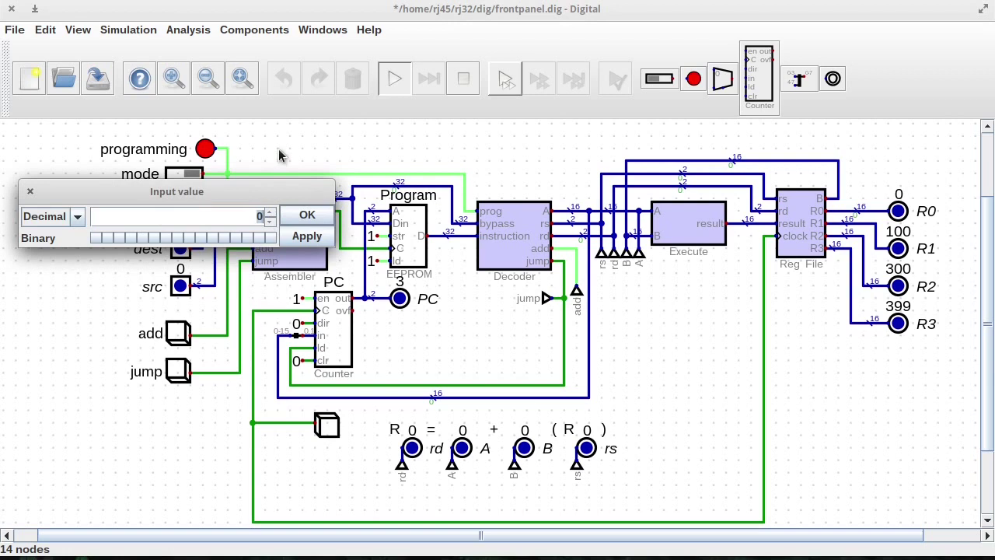
{"action": "type", "text": "1"}
{"action": "left_click", "coordinate": [300, 217]}
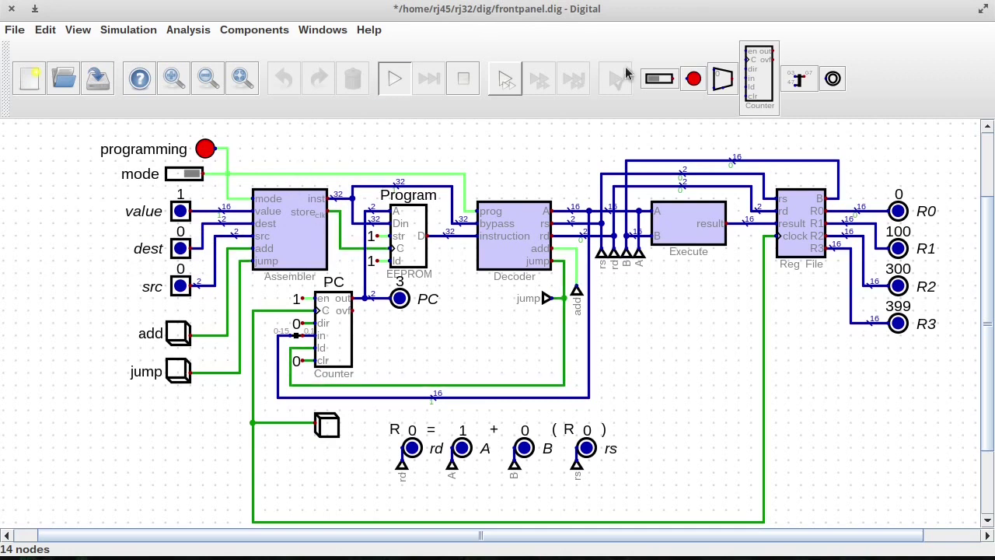
{"action": "left_click", "coordinate": [411, 230]}
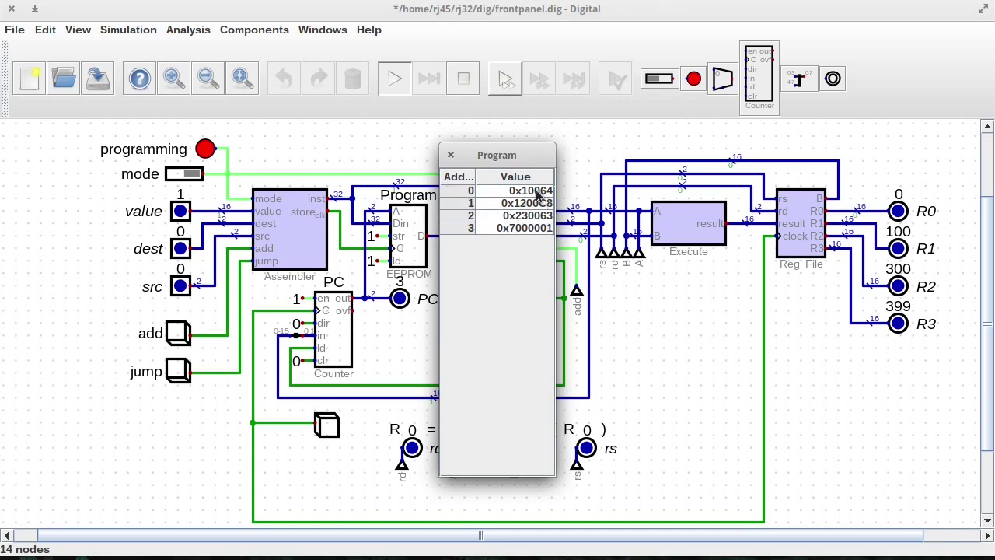
{"action": "left_click", "coordinate": [450, 157]}
Switch back to run mode and clock the loop repeatedly, raising R0 to 15 with PC at 3.
{"action": "left_click", "coordinate": [189, 175]}
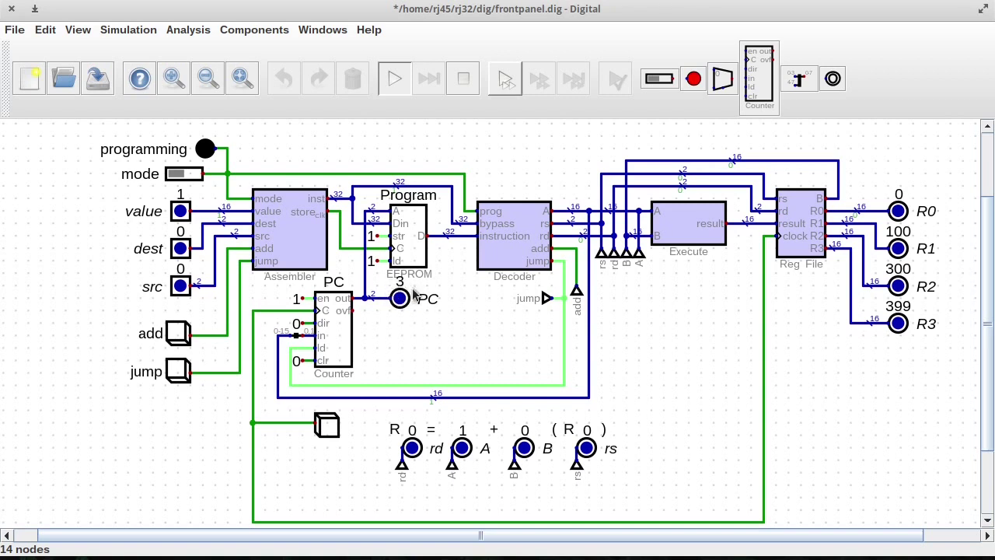
{"action": "left_click", "coordinate": [326, 424]}
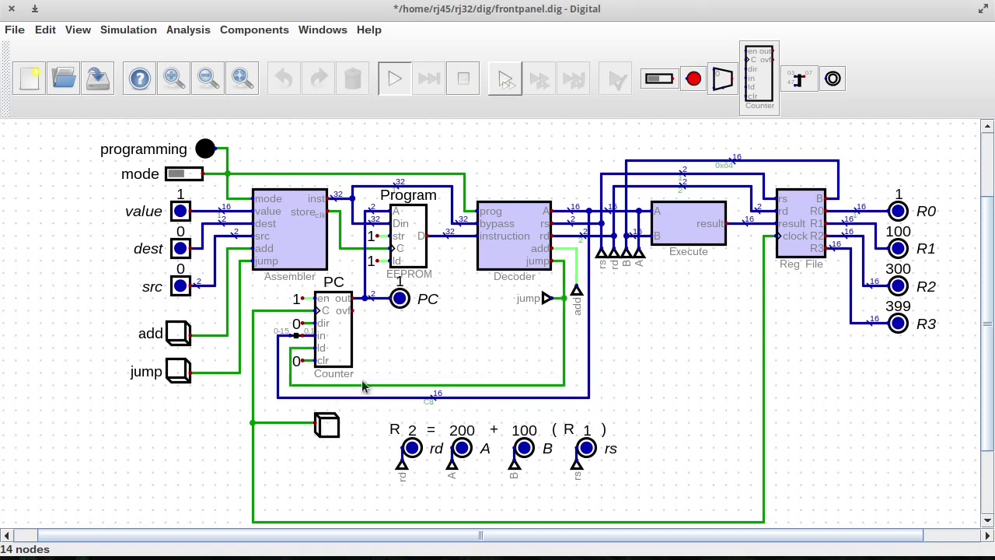
{"action": "left_click", "coordinate": [327, 426]}
{"action": "left_click", "coordinate": [326, 426]}
{"action": "left_click", "coordinate": [327, 426]}
{"action": "left_click", "coordinate": [327, 426]}
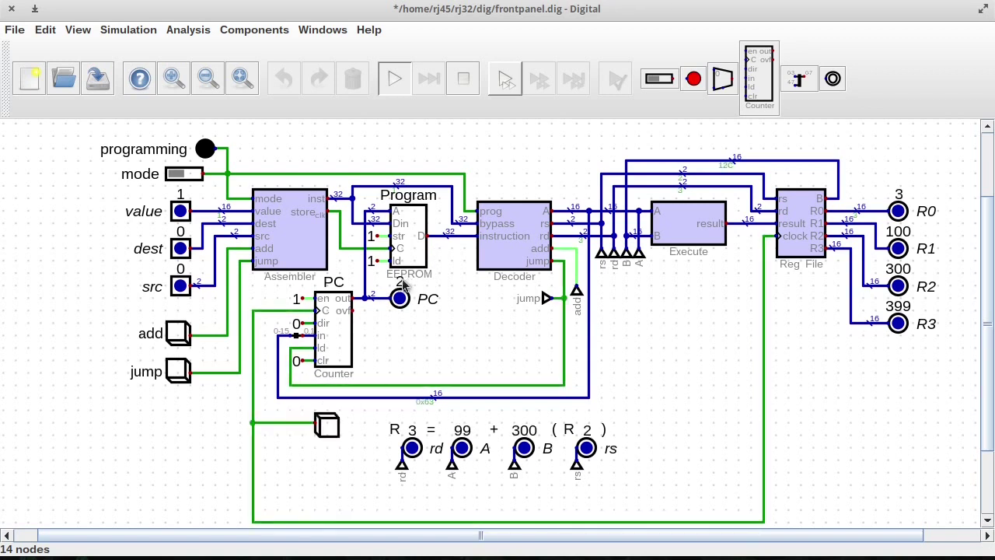
{"action": "left_click", "coordinate": [327, 426]}
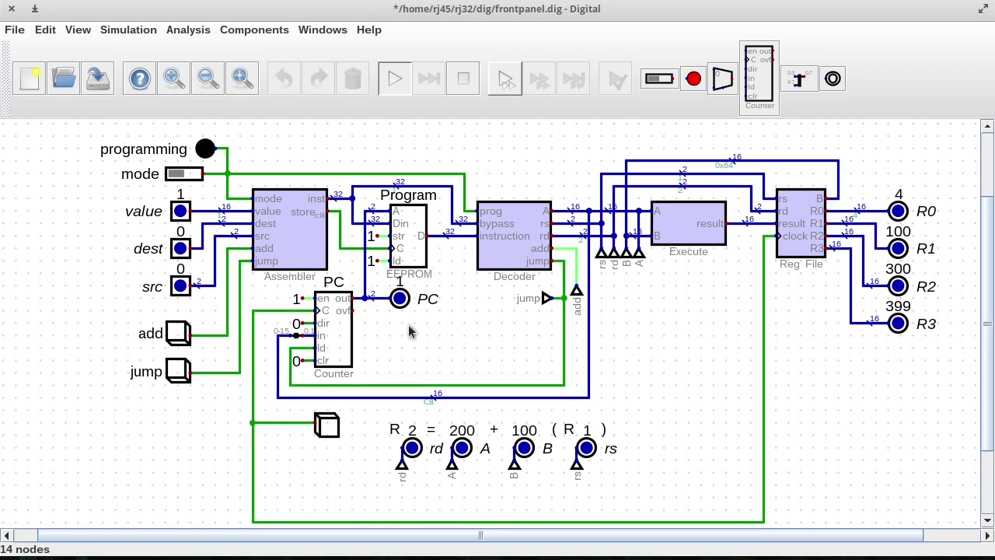
{"action": "left_click", "coordinate": [328, 428]}
{"action": "left_click", "coordinate": [327, 429]}
{"action": "left_click", "coordinate": [326, 427]}
{"action": "left_click", "coordinate": [327, 428]}
{"action": "left_click", "coordinate": [327, 427]}
{"action": "left_click", "coordinate": [327, 427]}
{"action": "left_click", "coordinate": [325, 428]}
Clock five more steps until R0 reaches 23, R2 2692 and R3 2492, with PC at 2.
{"action": "left_click", "coordinate": [324, 429]}
{"action": "left_click", "coordinate": [322, 429]}
{"action": "left_click", "coordinate": [322, 429]}
{"action": "left_click", "coordinate": [318, 432]}
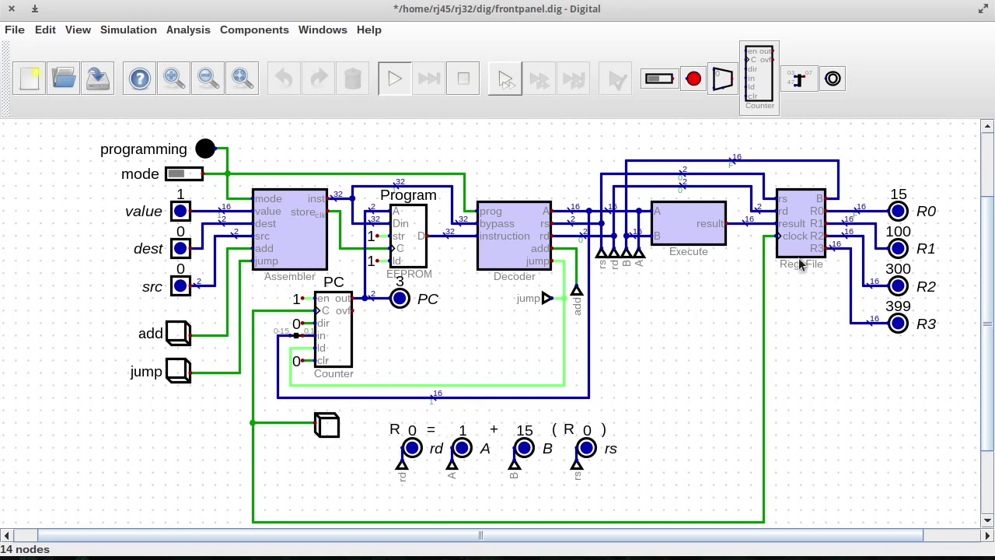
{"action": "left_click", "coordinate": [326, 425]}
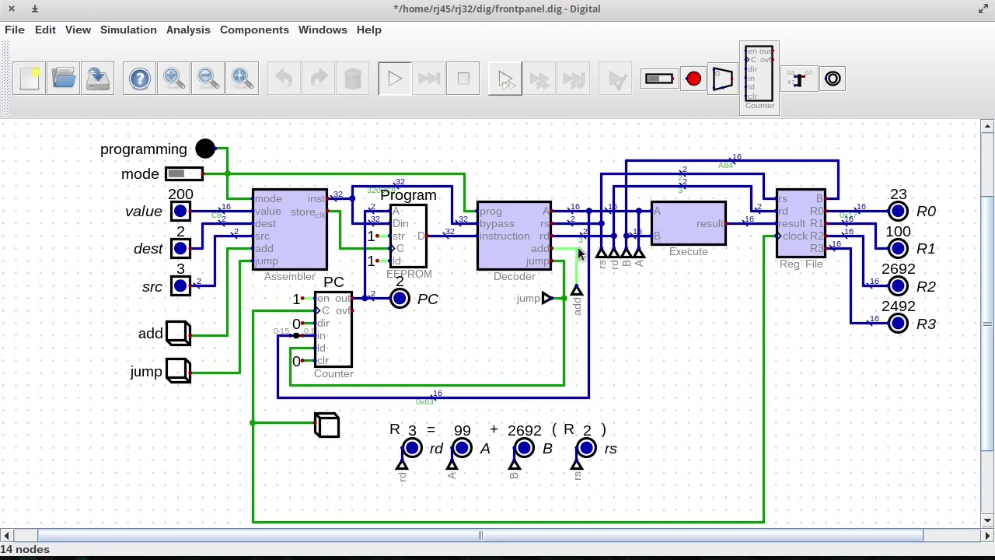
Stop the simulation and open the Execute sub-circuit in its own maximized window.
{"action": "left_click", "coordinate": [463, 78]}
{"action": "right_click", "coordinate": [684, 230]}
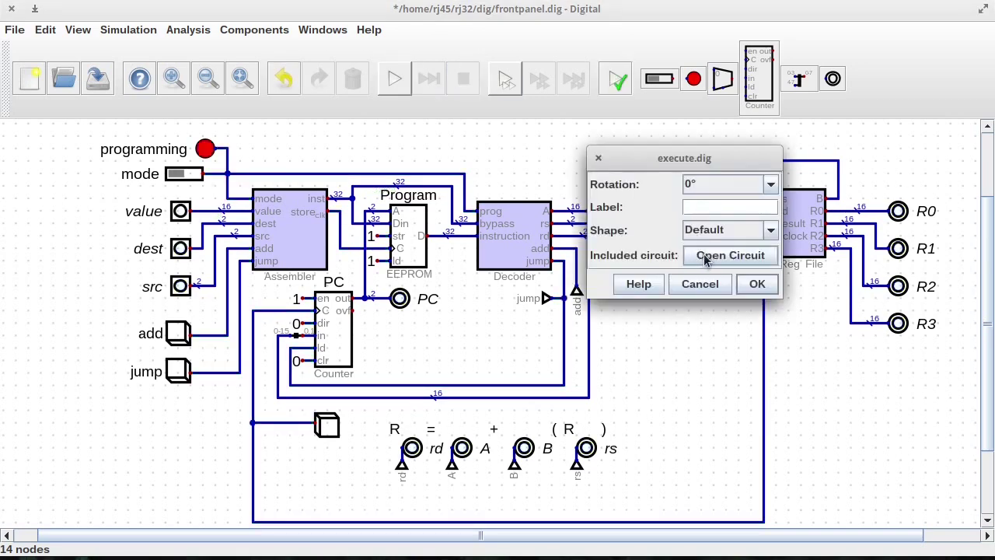
{"action": "left_click", "coordinate": [704, 258]}
{"action": "double_click", "coordinate": [489, 26]}
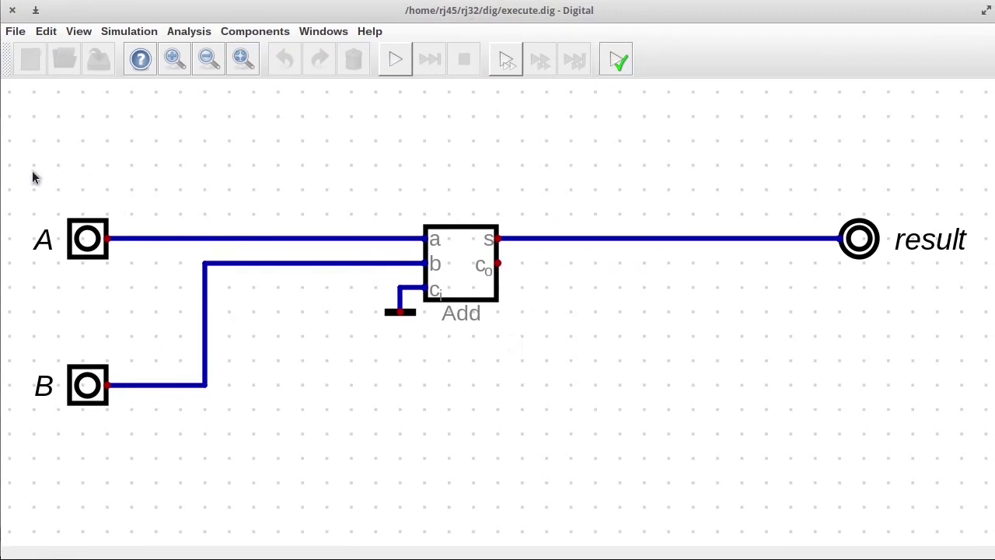
{"action": "left_click_drag", "start_coordinate": [31, 223], "coordinate": [179, 294]}
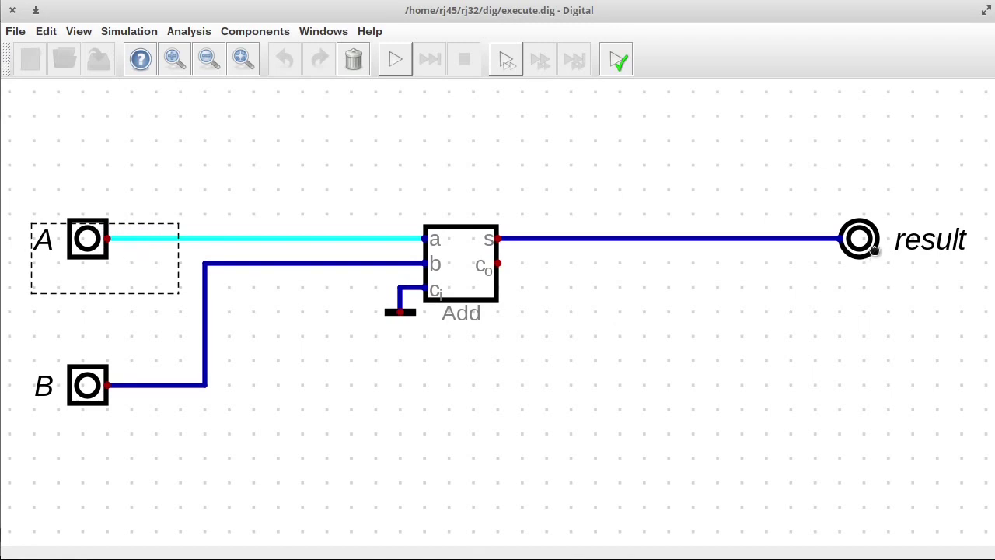
{"action": "left_click", "coordinate": [178, 262]}
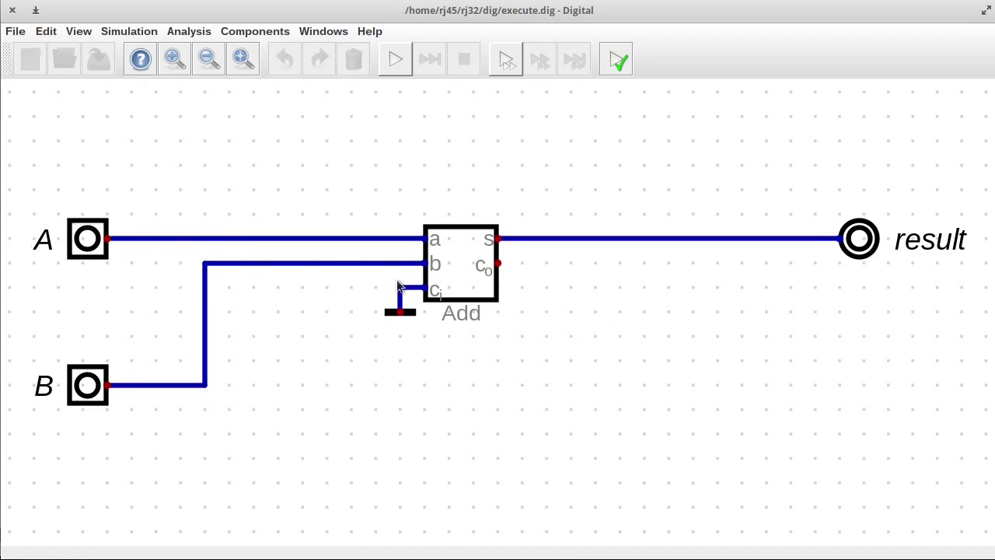
Place a new Input component below input B and open its properties.
{"action": "left_click", "coordinate": [255, 31]}
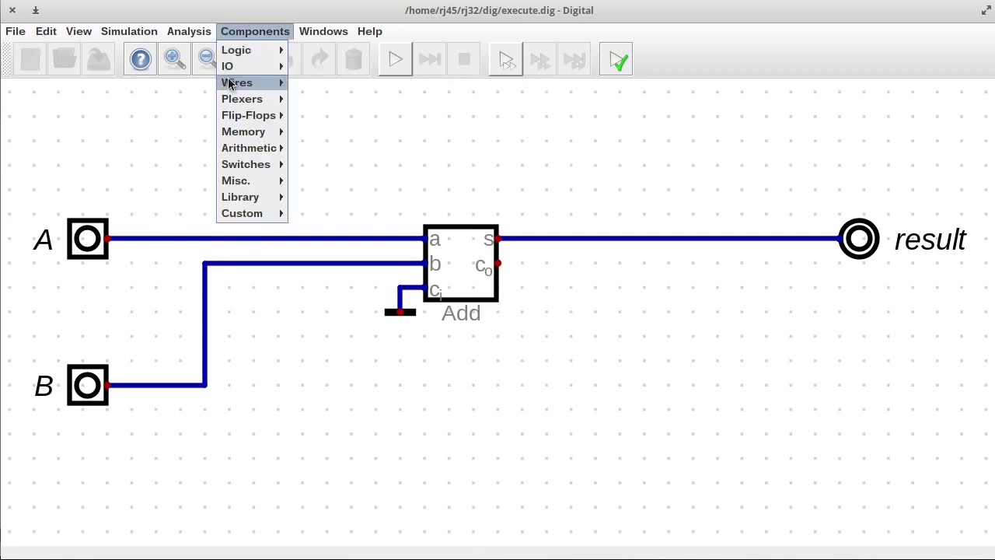
{"action": "mouse_move", "coordinate": [242, 68]}
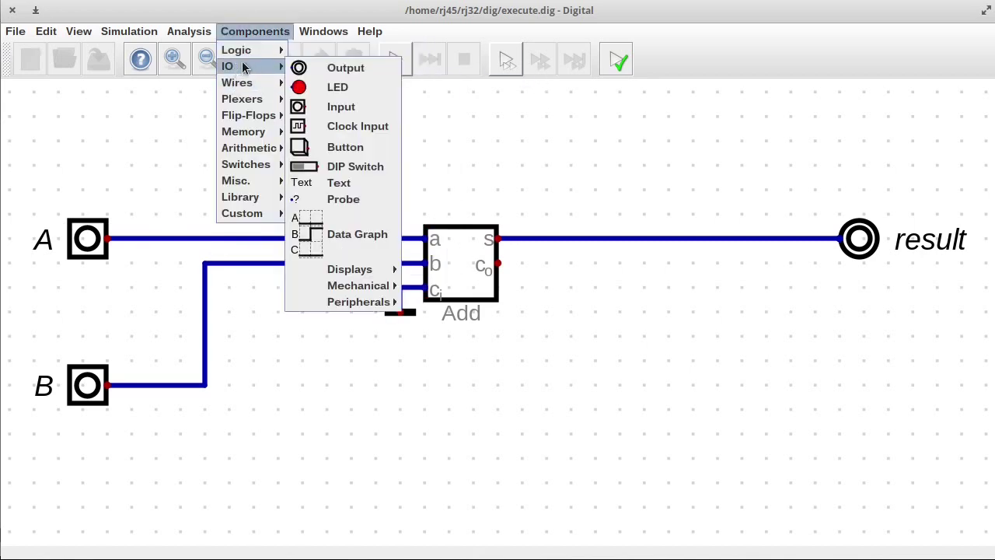
{"action": "left_click", "coordinate": [333, 107]}
{"action": "left_click", "coordinate": [111, 506]}
{"action": "right_click", "coordinate": [119, 492]}
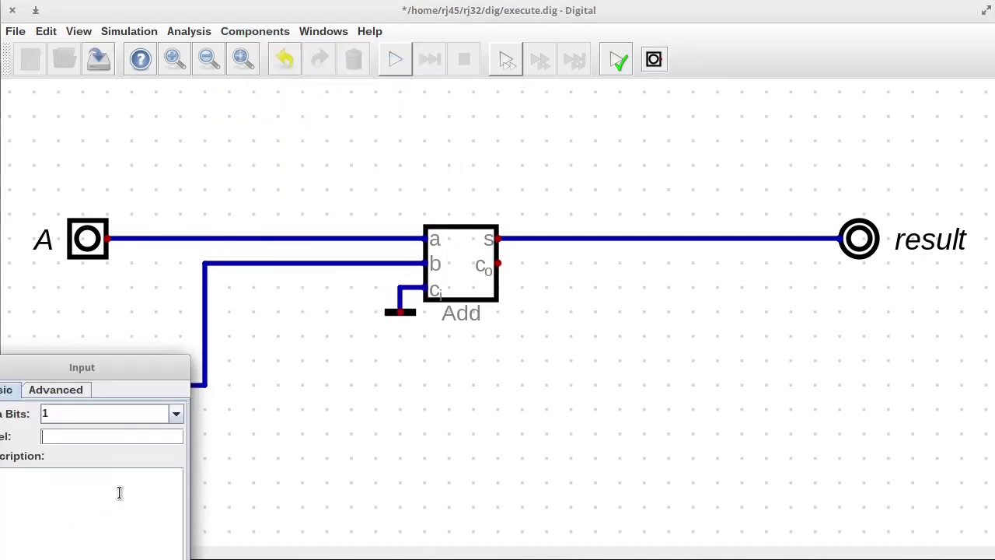
Label the new input 'add' and restore the execute.dig window to reveal frontpanel.dig.
{"action": "left_click", "coordinate": [66, 436]}
{"action": "type", "text": "add"}
{"action": "key", "text": "Return"}
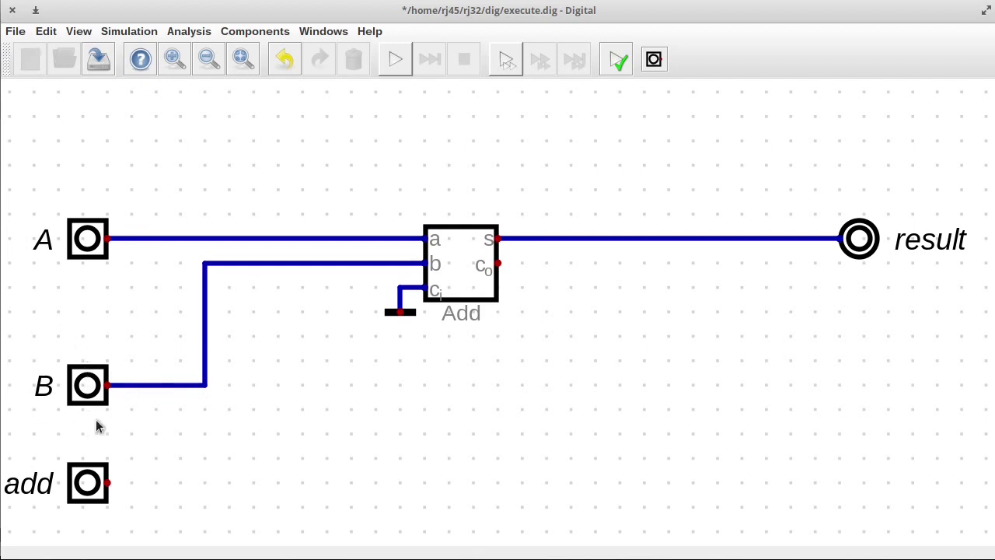
{"action": "left_click_drag", "start_coordinate": [583, 10], "coordinate": [566, 500]}
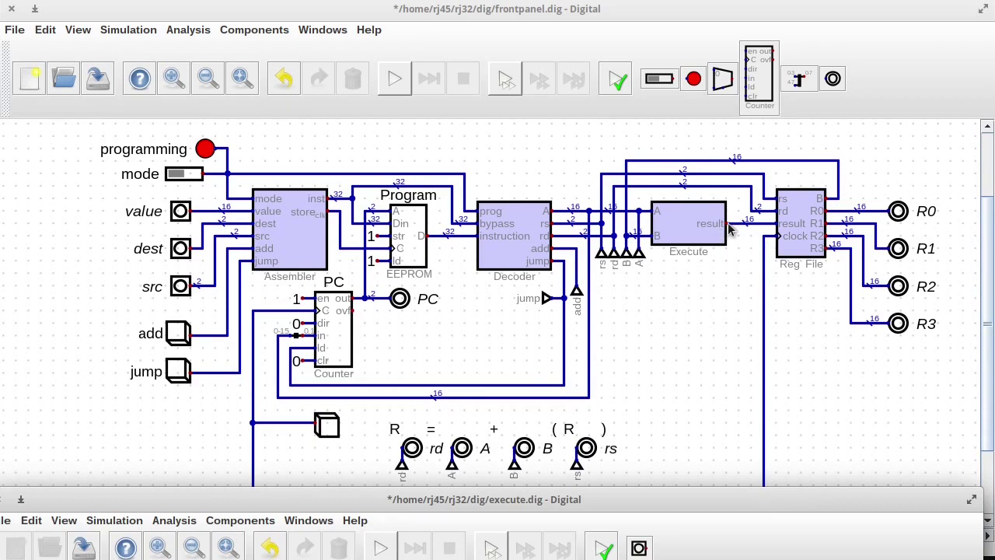
Maximize the Execute circuit again and place a multiplexer near the result output.
{"action": "double_click", "coordinate": [597, 499]}
{"action": "left_click", "coordinate": [255, 29]}
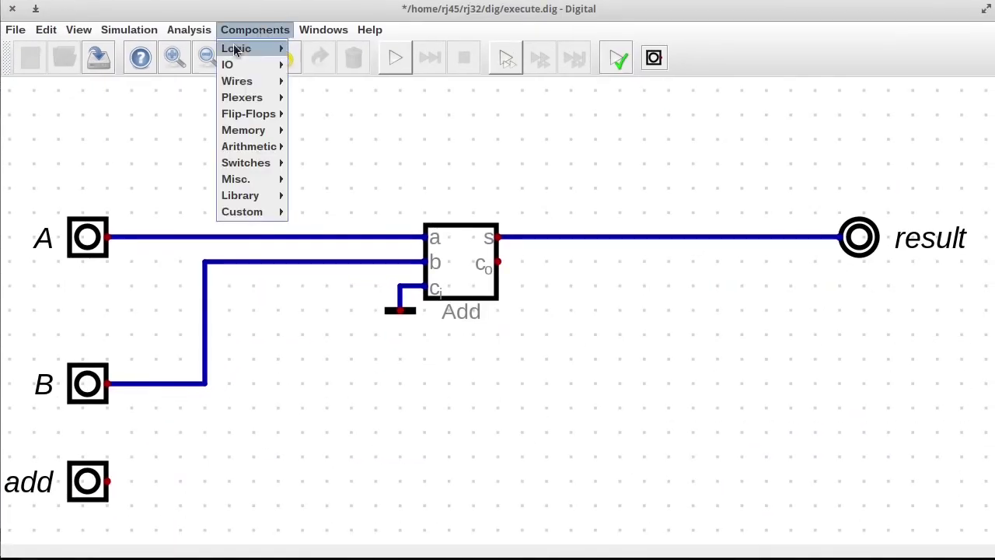
{"action": "mouse_move", "coordinate": [245, 97]}
{"action": "left_click", "coordinate": [365, 102]}
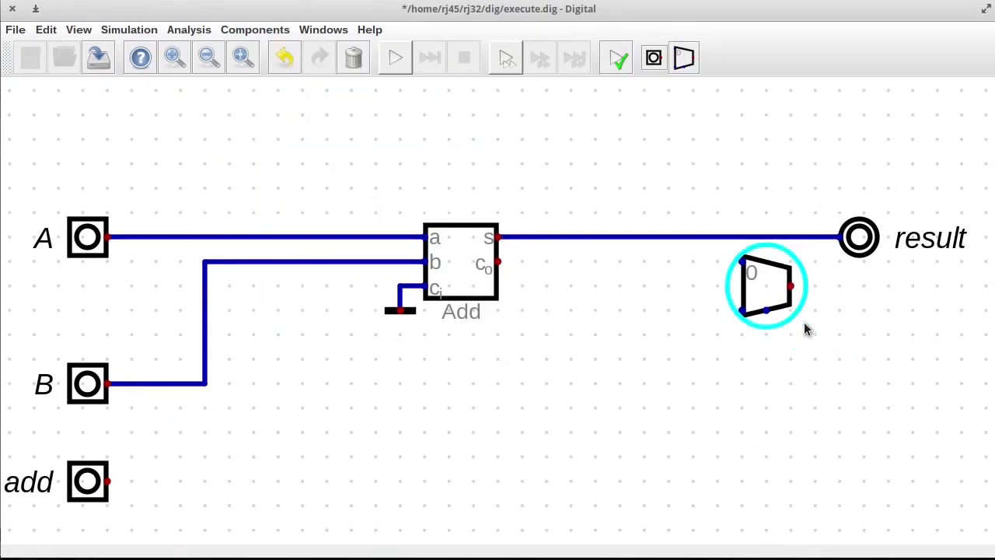
{"action": "left_click", "coordinate": [803, 328]}
Wire the adder's sum and the B line into the multiplexer, with result on its output.
{"action": "left_click", "coordinate": [826, 247]}
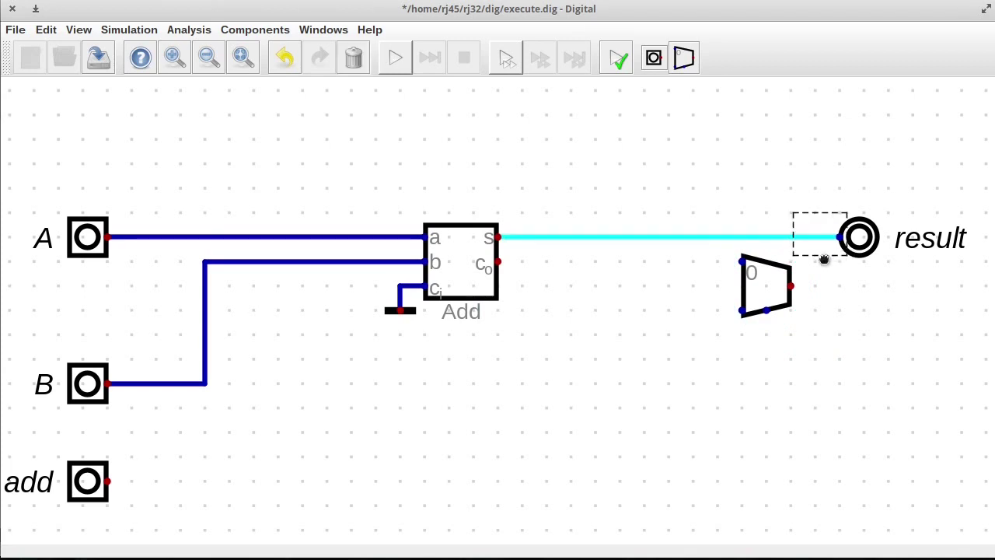
{"action": "left_click_drag", "start_coordinate": [824, 258], "coordinate": [710, 239]}
{"action": "left_click_drag", "start_coordinate": [759, 287], "coordinate": [782, 262]}
{"action": "left_click_drag", "start_coordinate": [859, 237], "coordinate": [859, 261]}
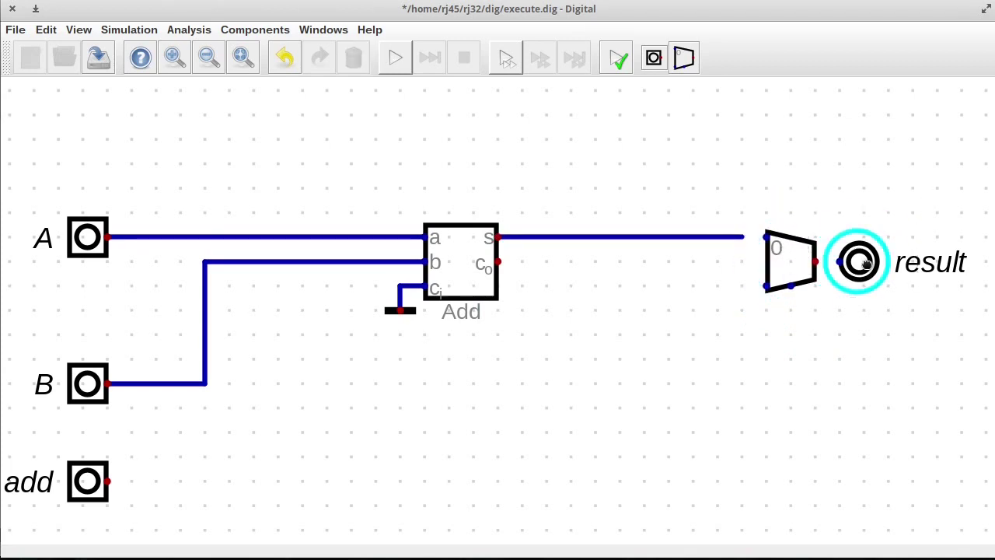
{"action": "left_click_drag", "start_coordinate": [743, 237], "coordinate": [766, 237]}
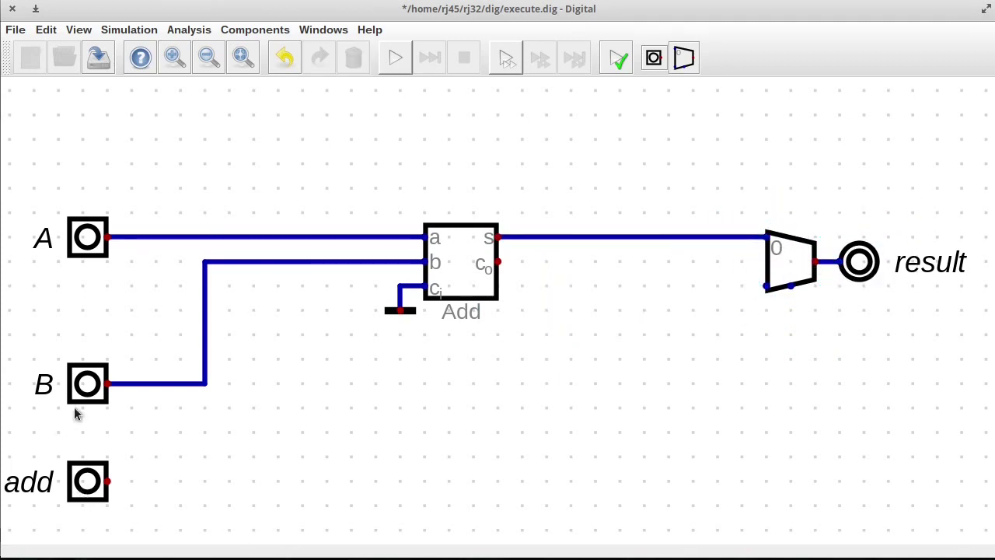
{"action": "left_click", "coordinate": [205, 383]}
{"action": "left_click", "coordinate": [596, 286]}
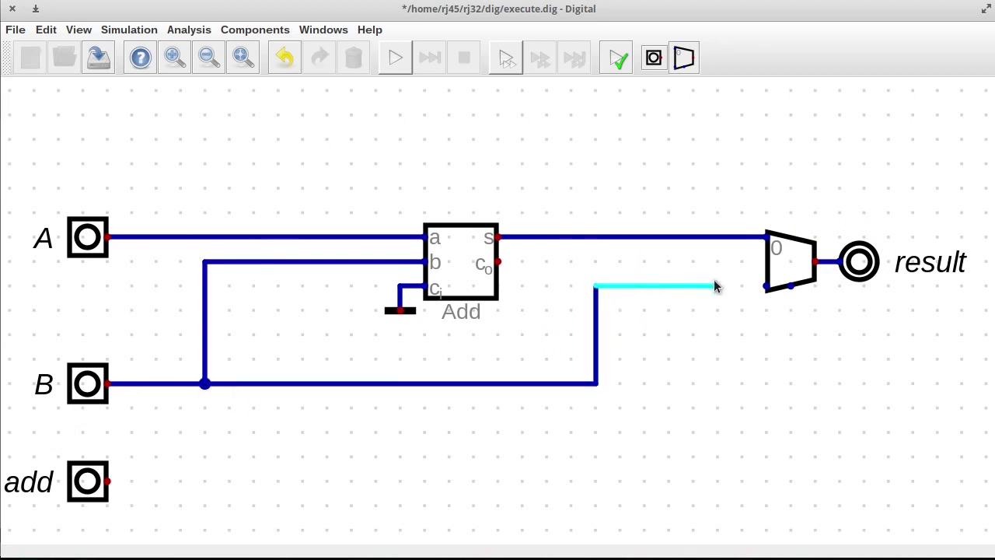
{"action": "left_click", "coordinate": [765, 286]}
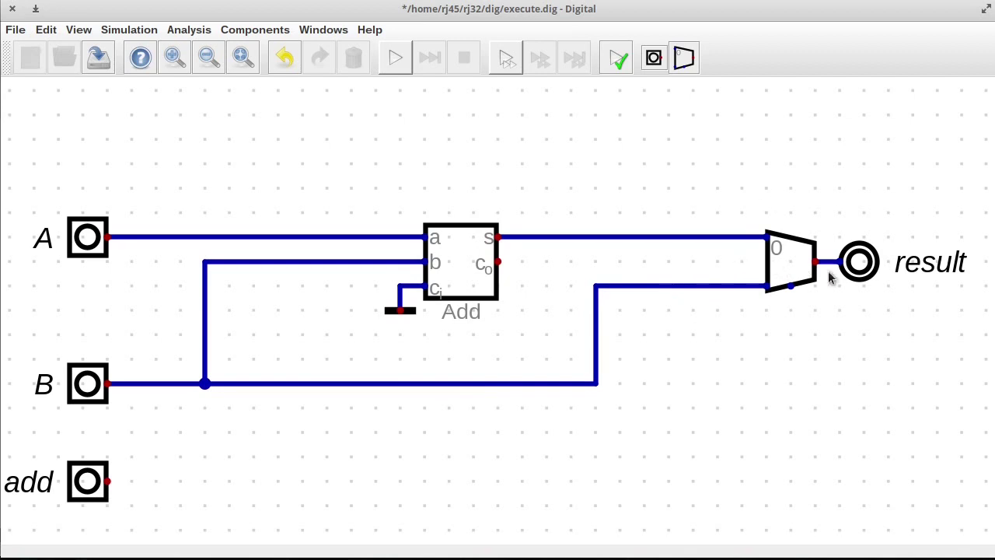
Move the multiplexer and result up, reconnecting B to input 0 and the sum to input 1.
{"action": "left_click_drag", "start_coordinate": [763, 202], "coordinate": [915, 340]}
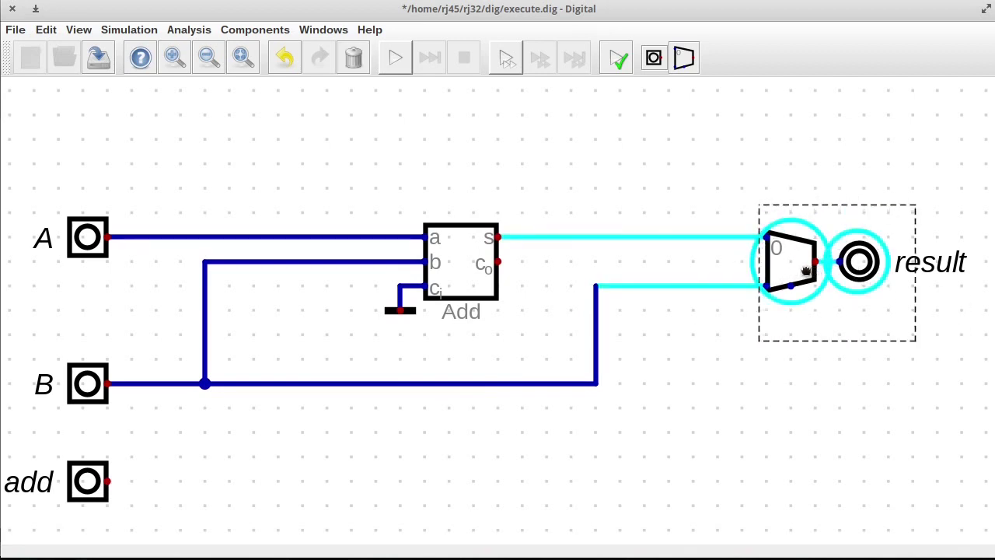
{"action": "left_click_drag", "start_coordinate": [807, 256], "coordinate": [807, 231]}
{"action": "left_click_drag", "start_coordinate": [743, 195], "coordinate": [779, 228]}
{"action": "left_click_drag", "start_coordinate": [933, 334], "coordinate": [741, 178]}
{"action": "left_click", "coordinate": [768, 223]}
{"action": "left_click_drag", "start_coordinate": [793, 226], "coordinate": [766, 286]}
{"action": "left_click_drag", "start_coordinate": [745, 158], "coordinate": [768, 237]}
{"action": "left_click_drag", "start_coordinate": [573, 266], "coordinate": [809, 313]}
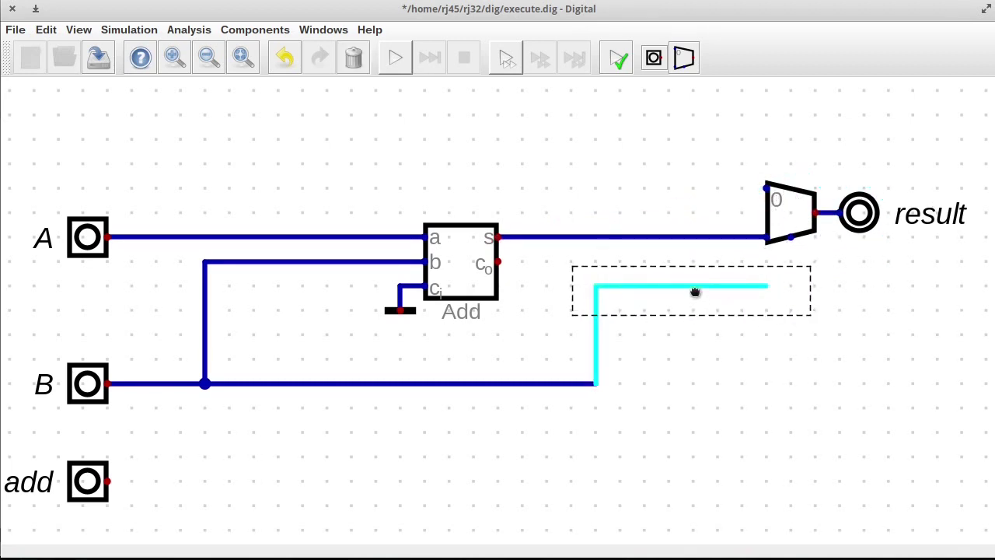
{"action": "left_click_drag", "start_coordinate": [695, 289], "coordinate": [688, 194]}
{"action": "left_click", "coordinate": [743, 237]}
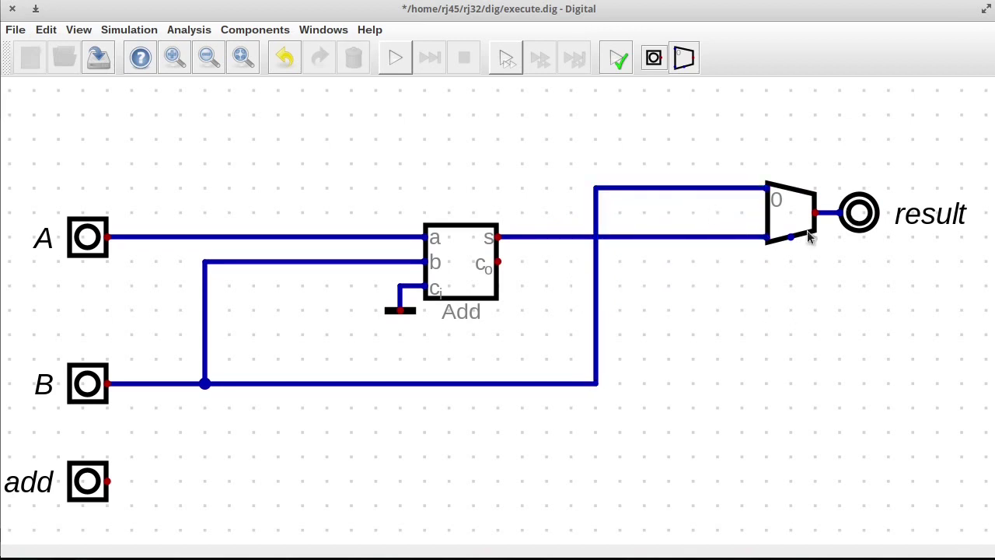
Connect the multiplexer's select pin to the add input and test-run, dismissing the bit-width error.
{"action": "left_click", "coordinate": [790, 237]}
{"action": "left_click", "coordinate": [108, 484]}
{"action": "left_click", "coordinate": [395, 58]}
{"action": "left_click", "coordinate": [613, 326]}
Set the multiplexer's Data Bits to 16.
{"action": "right_click", "coordinate": [781, 214]}
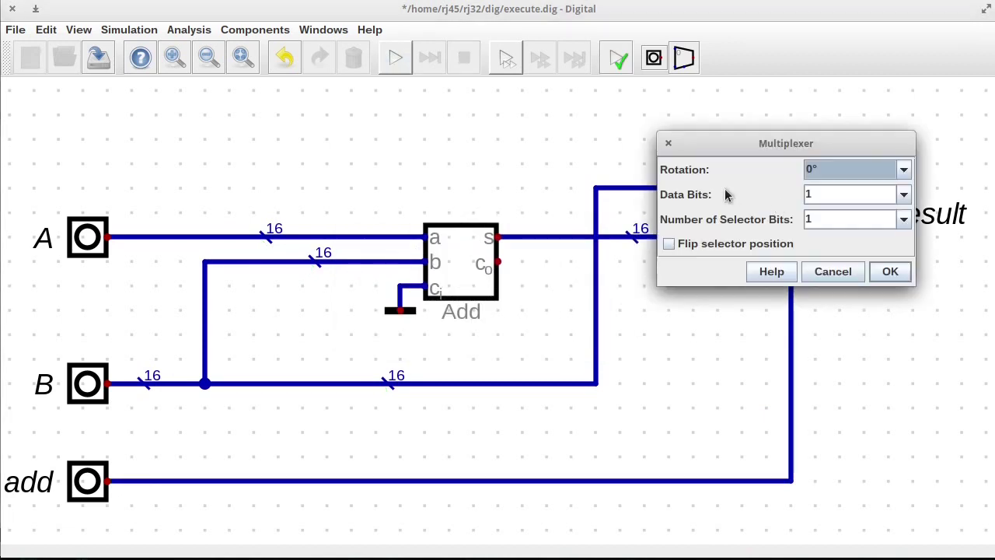
{"action": "key", "text": "Tab"}
{"action": "type", "text": "15"}
{"action": "key", "text": "Return"}
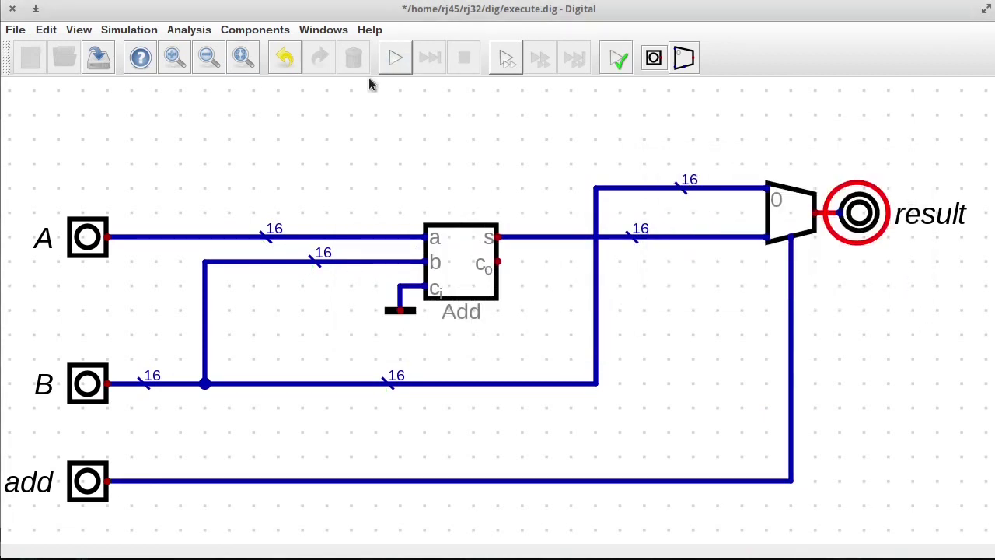
Simulate with A=2 and B=3, toggling add on and off so result switches between 5 and 3.
{"action": "left_click", "coordinate": [395, 57]}
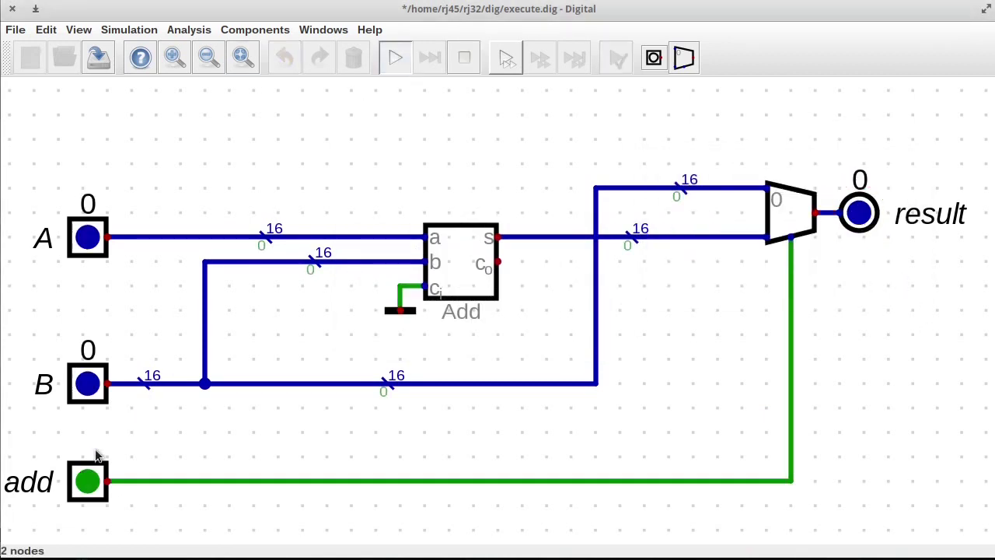
{"action": "left_click", "coordinate": [87, 239]}
{"action": "type", "text": "2"}
{"action": "key", "text": "Return"}
{"action": "left_click", "coordinate": [87, 385]}
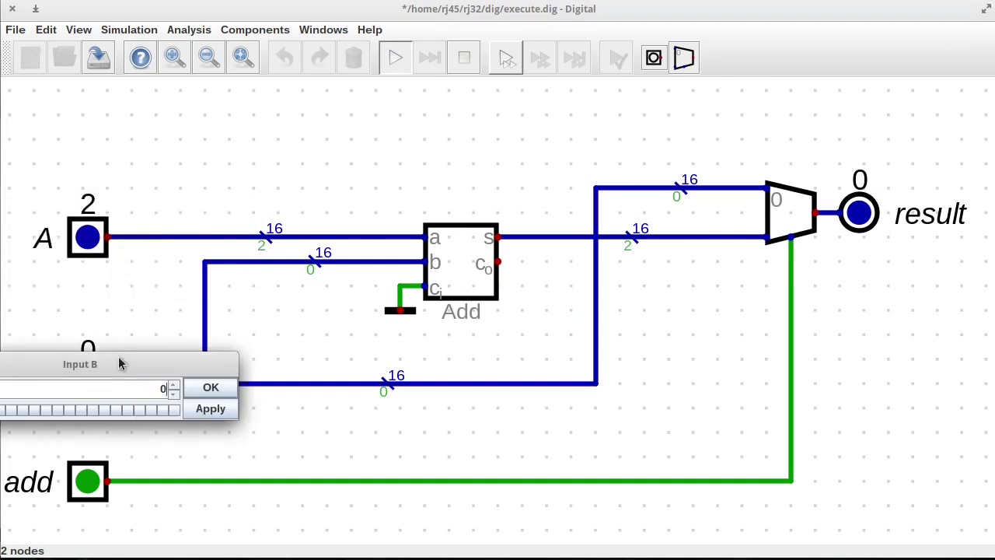
{"action": "type", "text": "3"}
{"action": "left_click", "coordinate": [204, 387]}
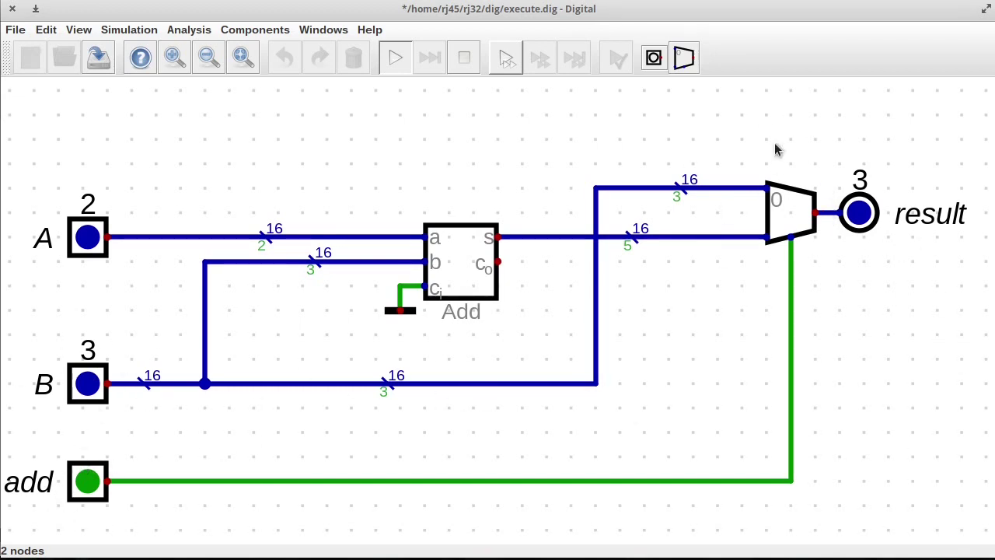
{"action": "left_click", "coordinate": [85, 486]}
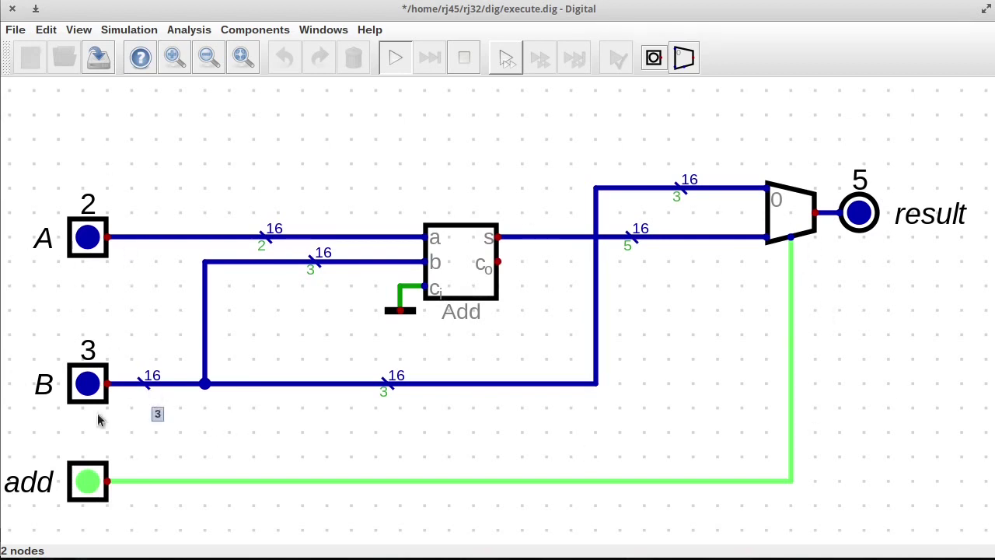
{"action": "left_click", "coordinate": [88, 484]}
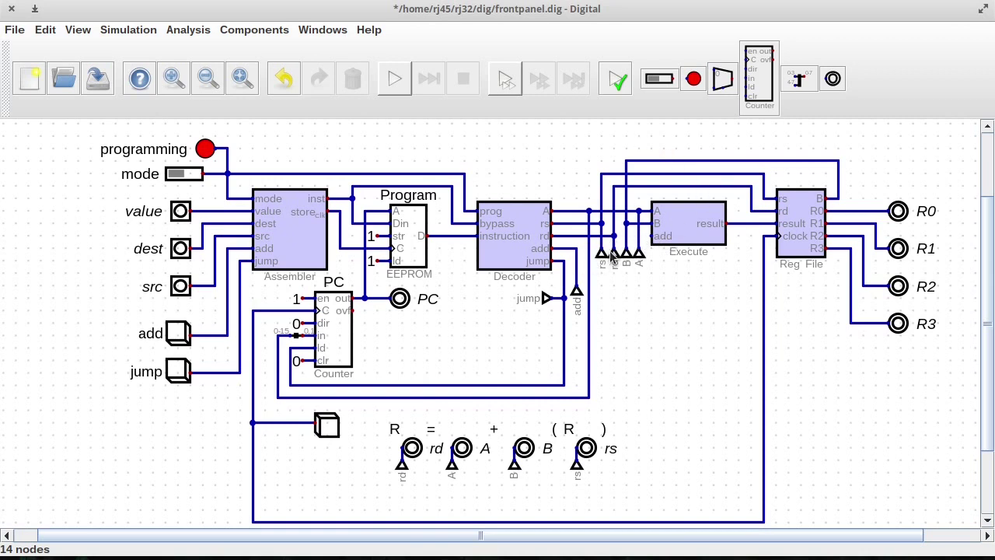
Tidy the front panel: move the tunnels, shift Execute and Reg File right, straighten the clock wire.
{"action": "left_click_drag", "start_coordinate": [595, 241], "coordinate": [622, 296]}
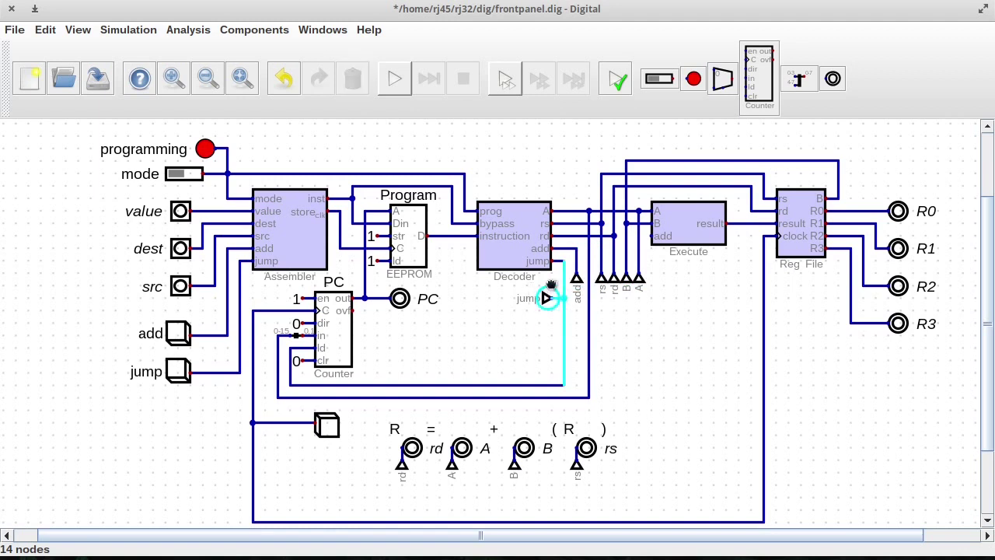
{"action": "left_click_drag", "start_coordinate": [549, 288], "coordinate": [549, 275]}
{"action": "left_click_drag", "start_coordinate": [640, 130], "coordinate": [946, 447]}
{"action": "left_click_drag", "start_coordinate": [878, 396], "coordinate": [890, 396]}
{"action": "left_click_drag", "start_coordinate": [707, 459], "coordinate": [823, 496]}
{"action": "mouse_move", "coordinate": [750, 475]}
{"action": "left_mouse_down"}
{"action": "mouse_move", "coordinate": [795, 508]}
{"action": "mouse_move", "coordinate": [775, 509]}
{"action": "left_mouse_up"}
Wire the add tunnel to Execute's add input and start the simulation.
{"action": "left_click", "coordinate": [576, 248]}
{"action": "left_click", "coordinate": [657, 239]}
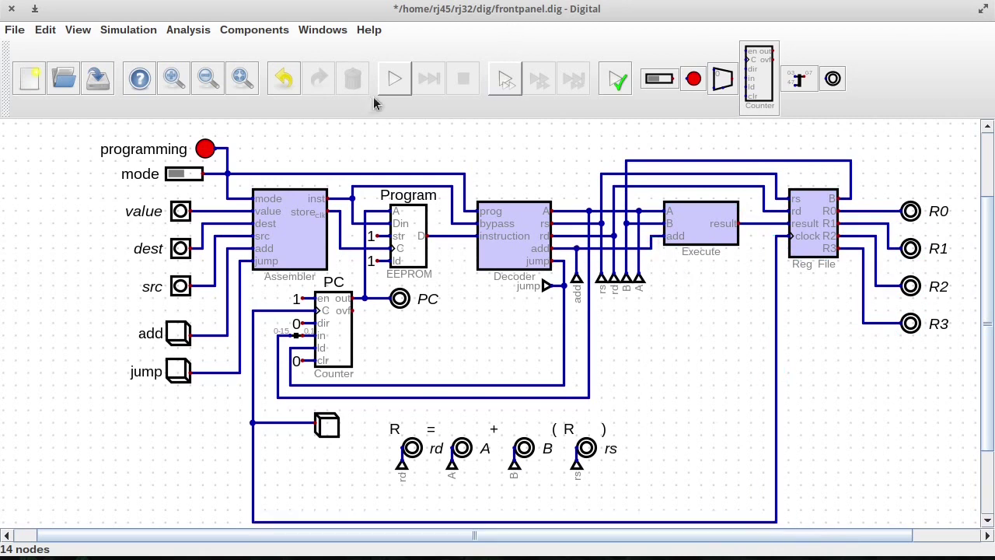
{"action": "left_click", "coordinate": [394, 79]}
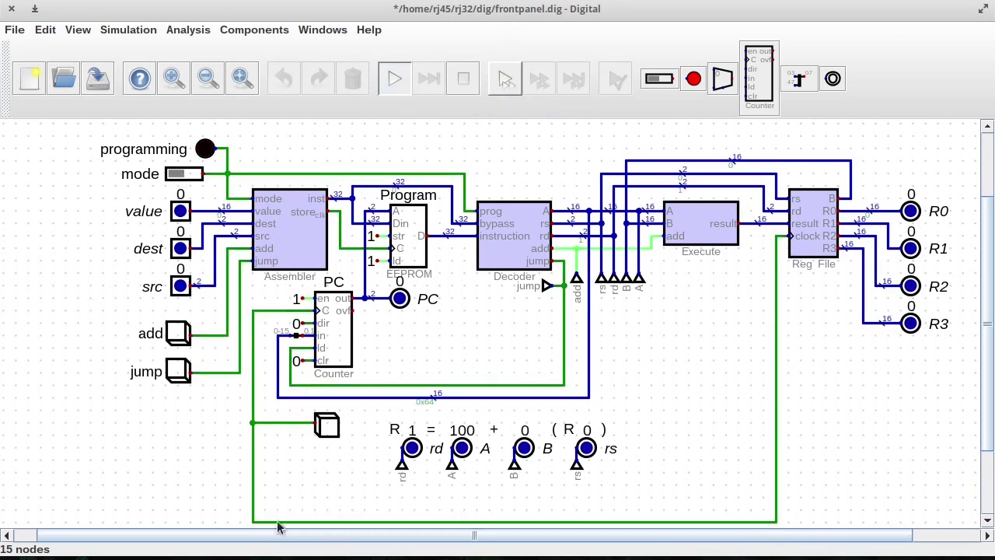
Clock the program nine steps through its jump loop to R2 = 1695 and R3 = 1794, then stop.
{"action": "left_click", "coordinate": [327, 433]}
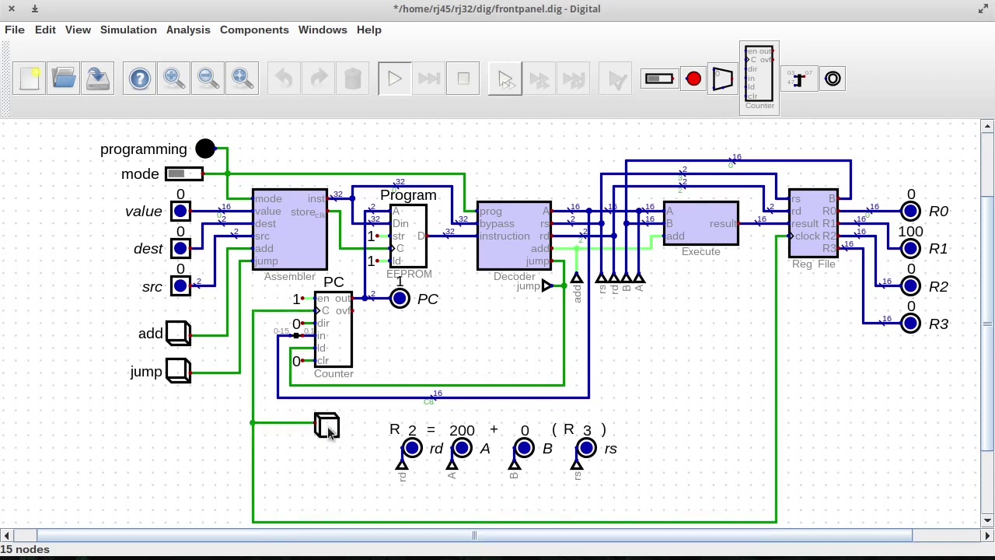
{"action": "double_click", "coordinate": [327, 433]}
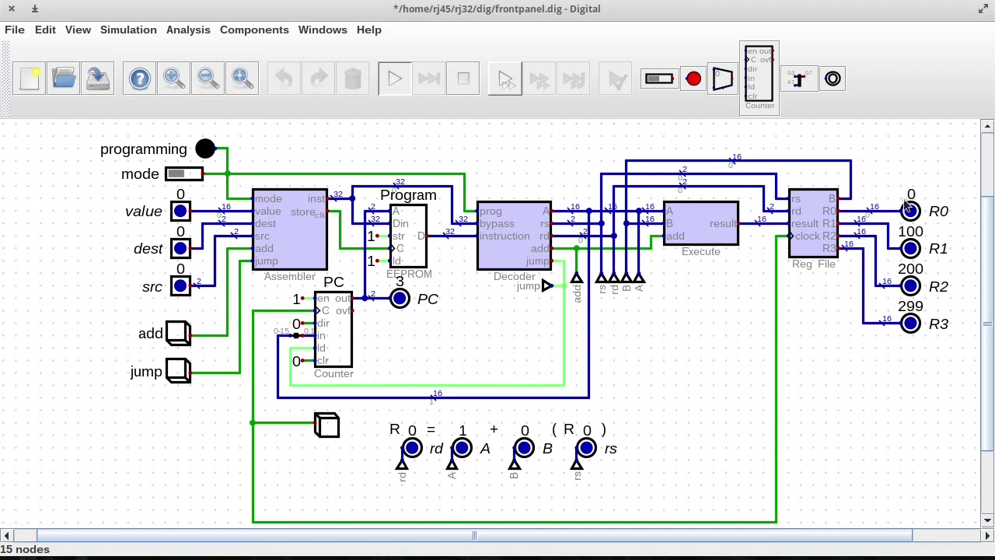
{"action": "left_click", "coordinate": [327, 427]}
{"action": "left_click", "coordinate": [327, 427]}
{"action": "left_click", "coordinate": [328, 427]}
{"action": "left_click", "coordinate": [328, 428]}
{"action": "left_click", "coordinate": [327, 428]}
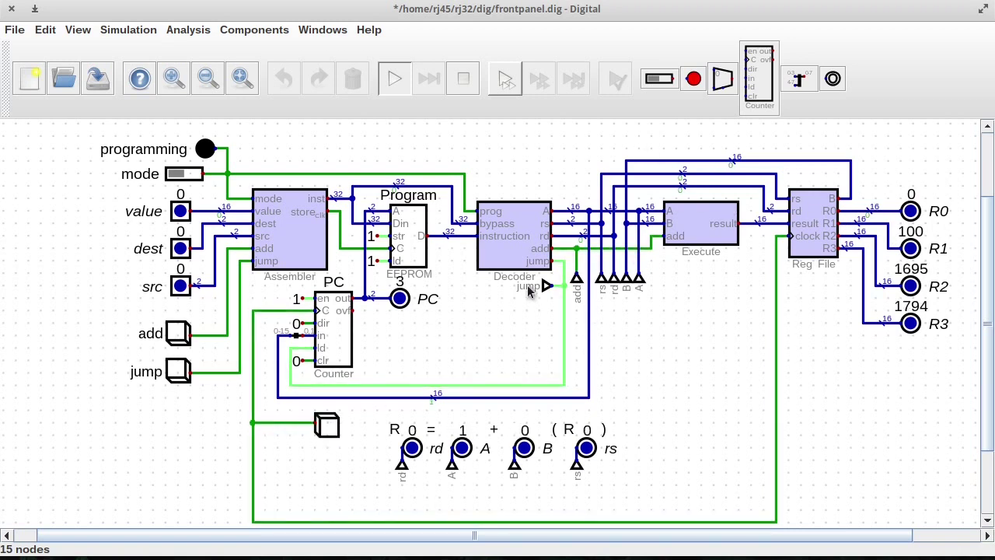
{"action": "left_click", "coordinate": [327, 428]}
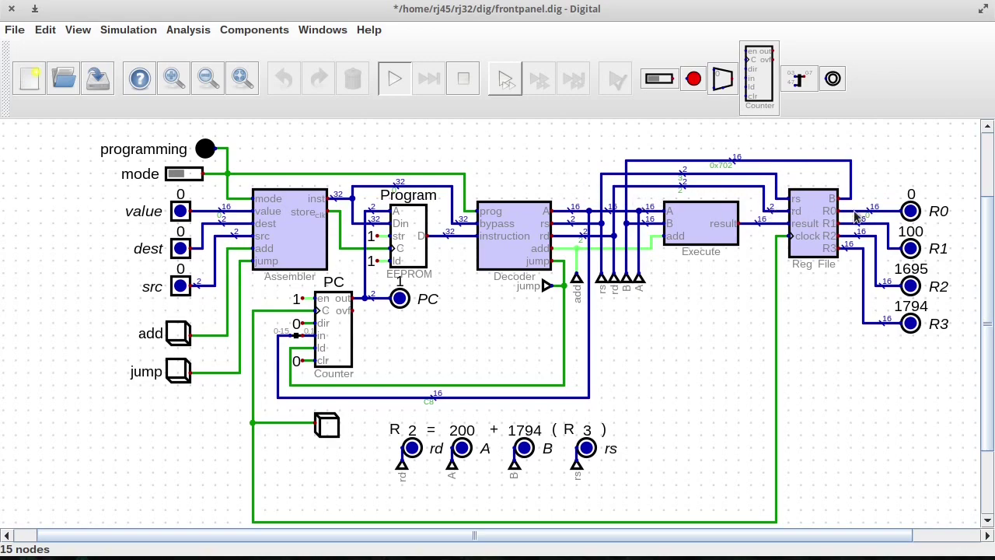
{"action": "key", "text": "Escape"}
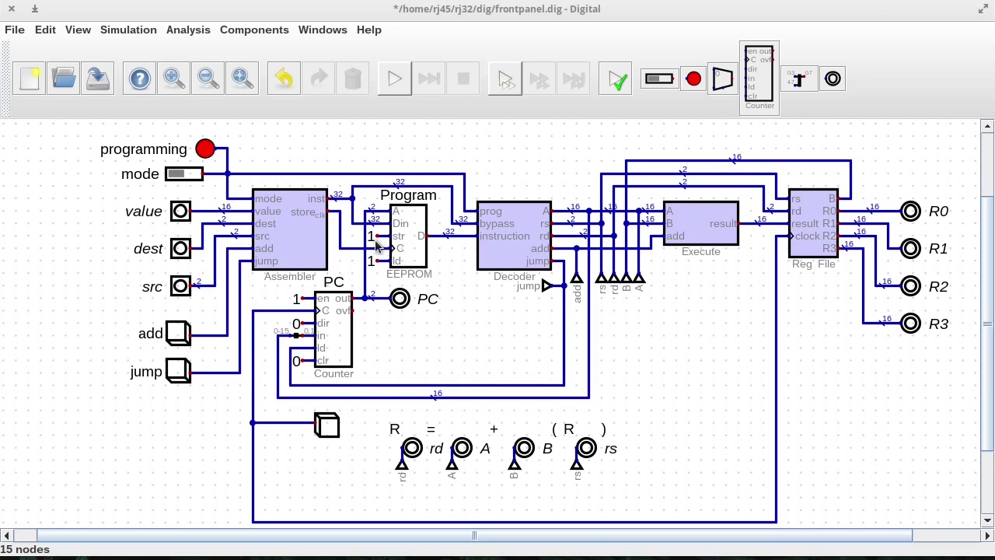
Set the Program EEPROM to 4 address bits and the PC counter to 4 data bits.
{"action": "right_click", "coordinate": [408, 239]}
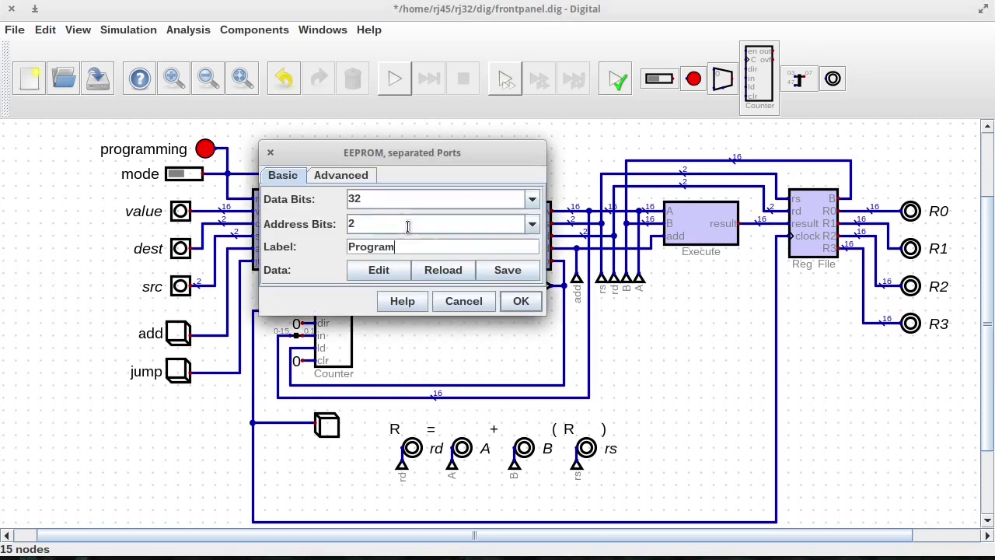
{"action": "left_click", "coordinate": [381, 225]}
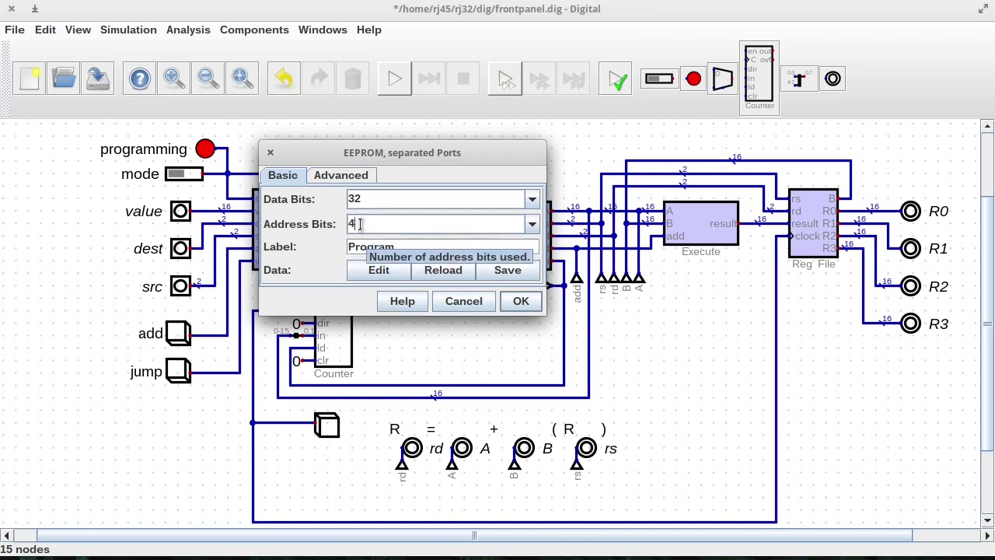
{"action": "left_click", "coordinate": [521, 303]}
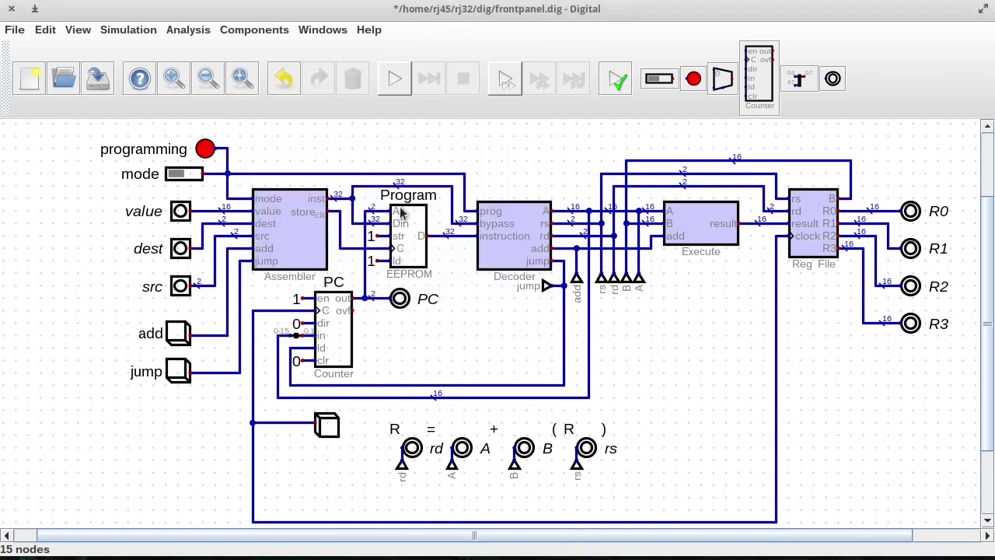
{"action": "right_click", "coordinate": [335, 313]}
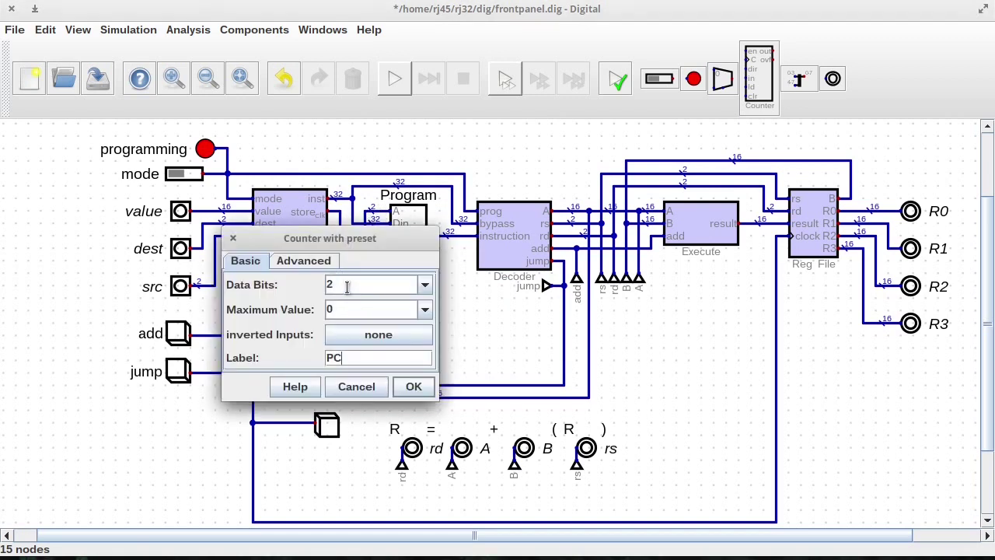
{"action": "double_click", "coordinate": [350, 288]}
{"action": "type", "text": "4"}
{"action": "left_click", "coordinate": [410, 387]}
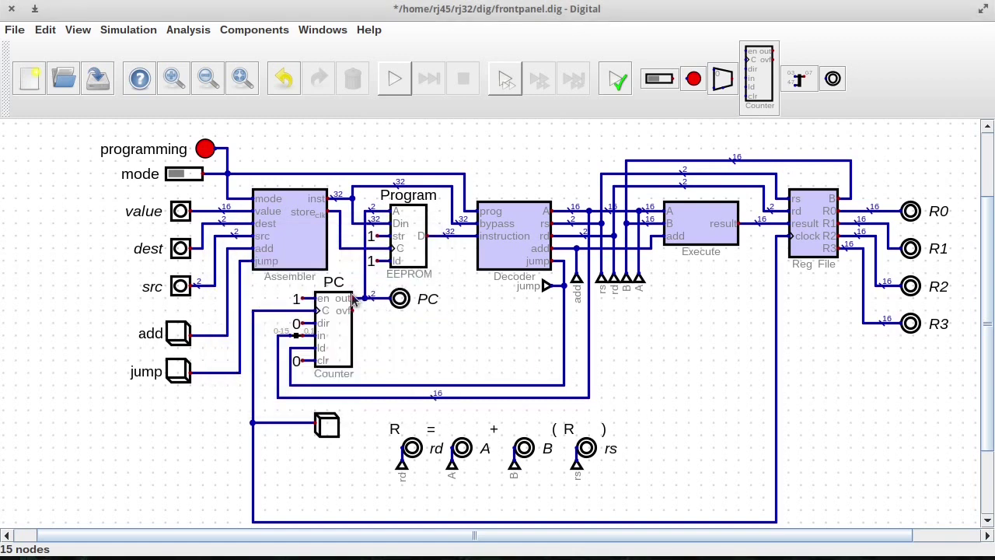
Make the PC output 4 bits wide and the splitter split 4 bits, then rerun the simulation.
{"action": "right_click", "coordinate": [400, 301]}
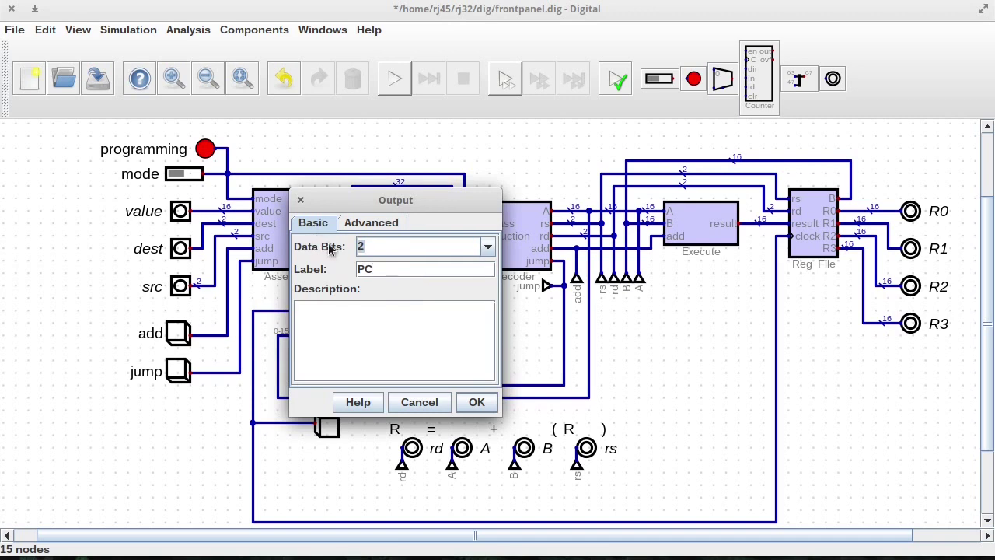
{"action": "type", "text": "4"}
{"action": "left_click", "coordinate": [477, 402]}
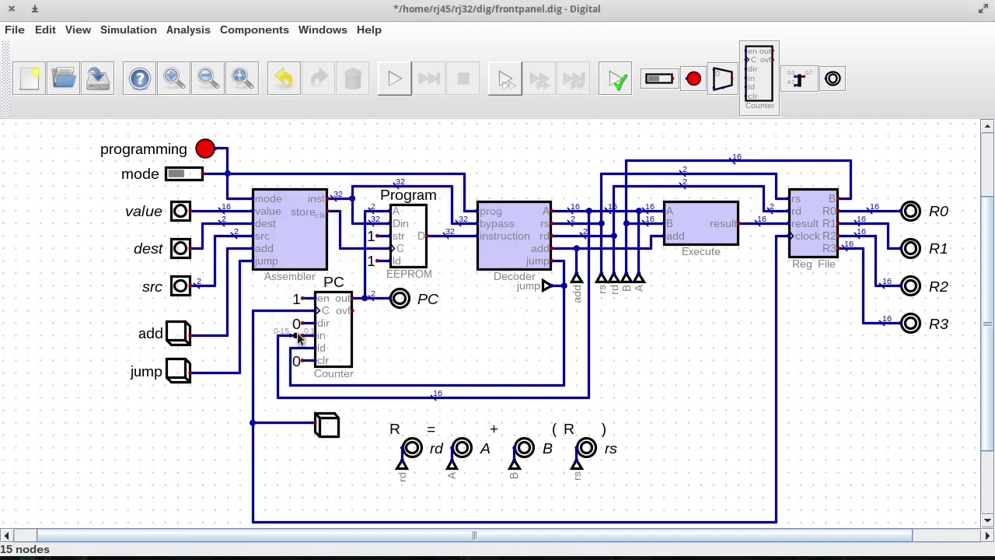
{"action": "right_click", "coordinate": [297, 339]}
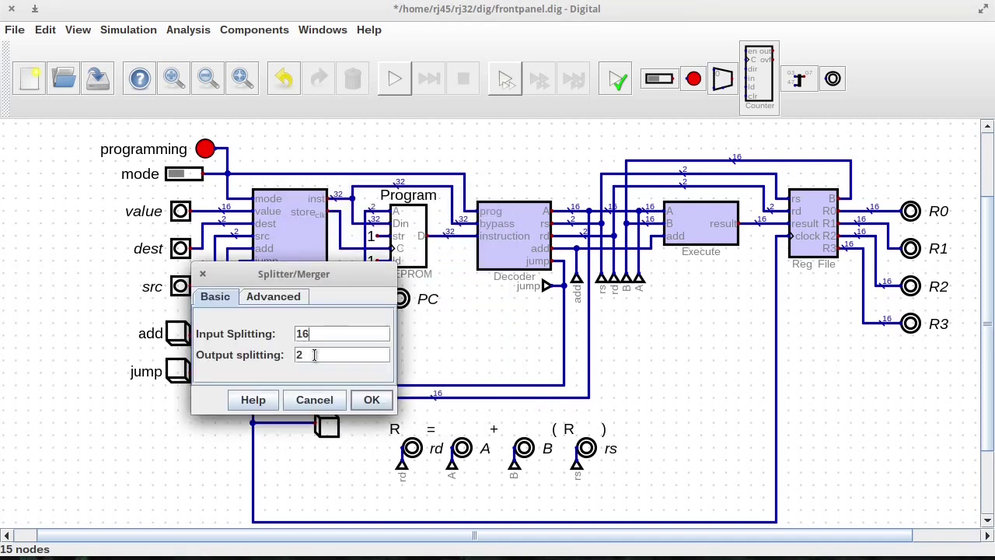
{"action": "double_click", "coordinate": [299, 355]}
{"action": "type", "text": "4"}
{"action": "left_click", "coordinate": [372, 400]}
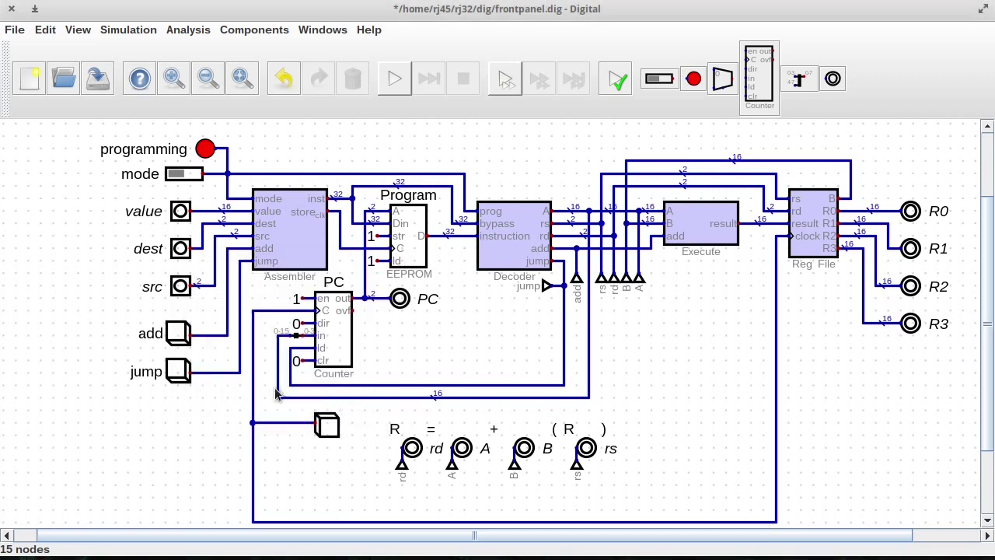
{"action": "left_click", "coordinate": [394, 81]}
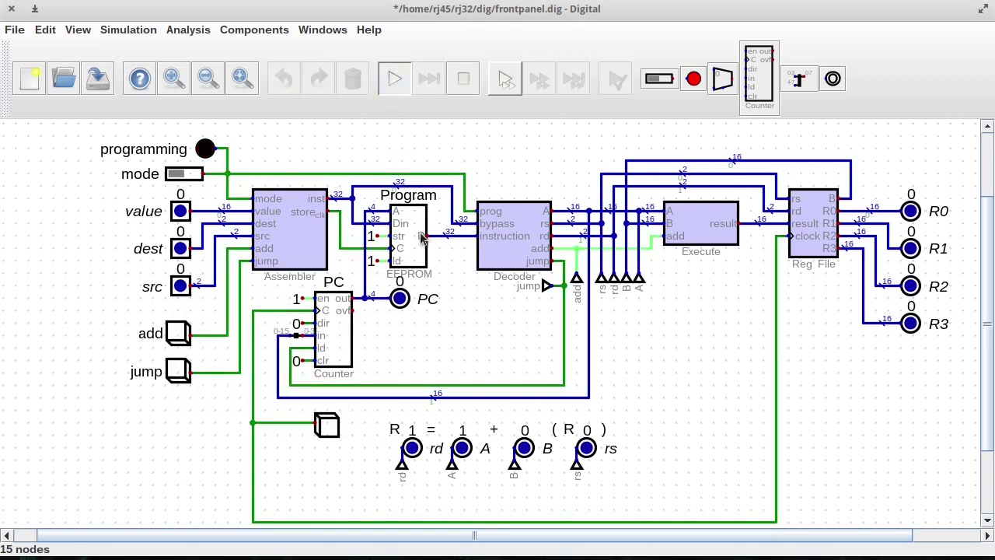
Restart the simulation in programming mode, enter value 100 with add, and clock in R0 = 100 + R0.
{"action": "left_click", "coordinate": [461, 80]}
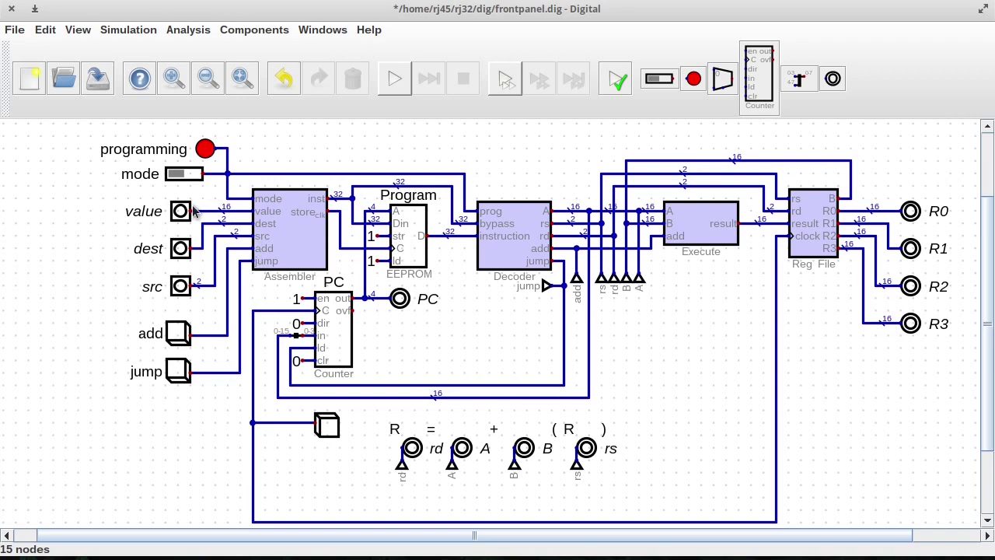
{"action": "left_click", "coordinate": [393, 80]}
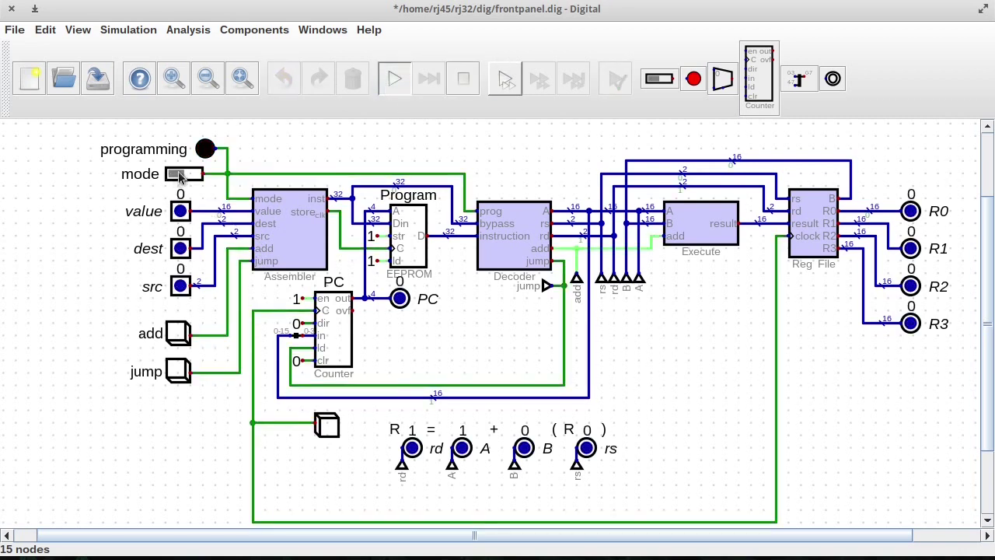
{"action": "left_click", "coordinate": [179, 175]}
{"action": "left_click", "coordinate": [180, 215]}
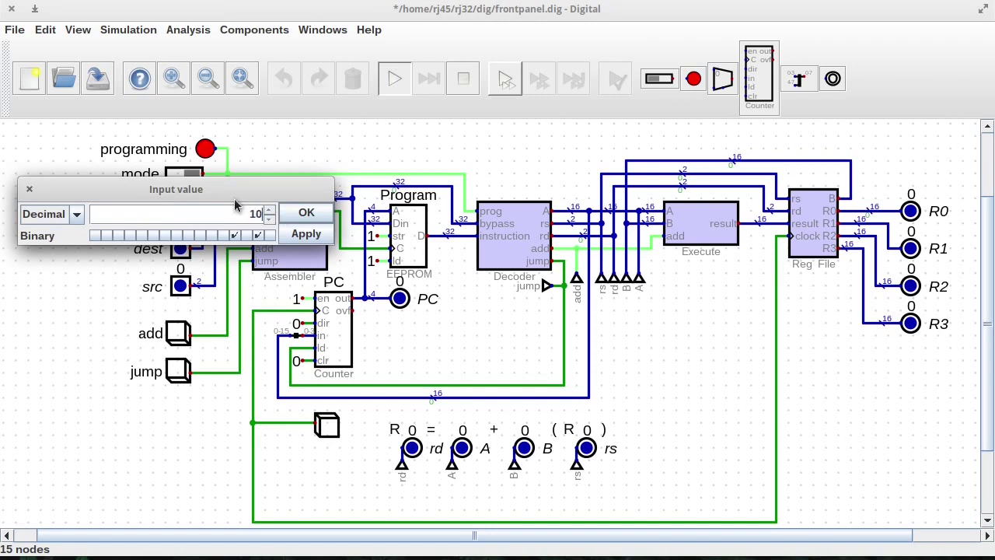
{"action": "left_click", "coordinate": [305, 213]}
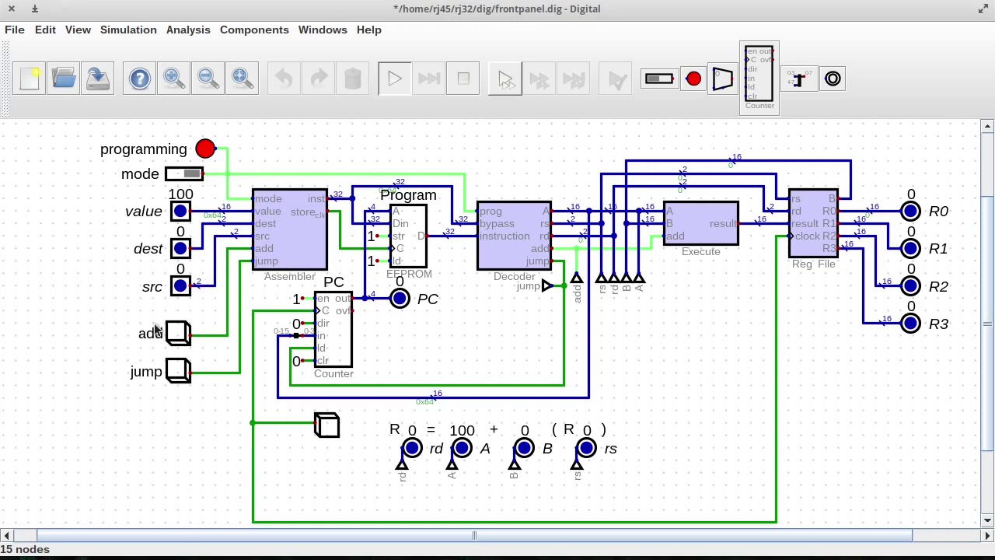
{"action": "left_click", "coordinate": [178, 334]}
{"action": "left_click", "coordinate": [327, 426]}
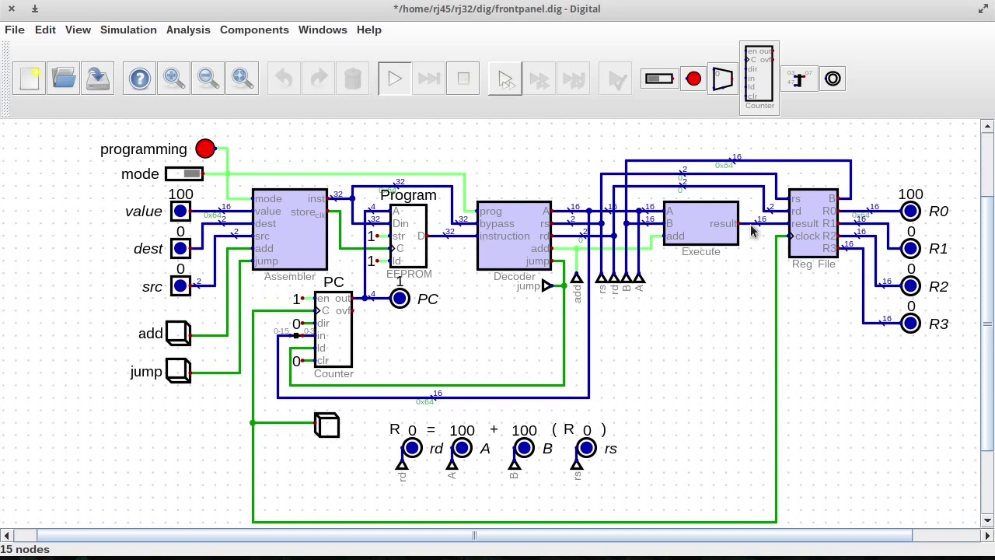
Program and clock in R1 = 200 + R0 (destination 1, source 0, value 200).
{"action": "left_click", "coordinate": [179, 247]}
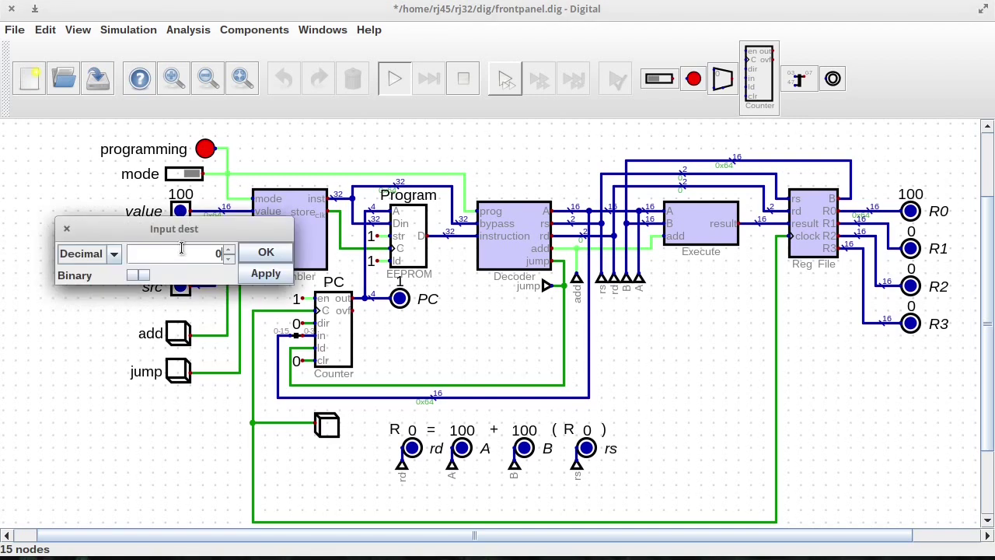
{"action": "type", "text": "1"}
{"action": "left_click", "coordinate": [258, 252]}
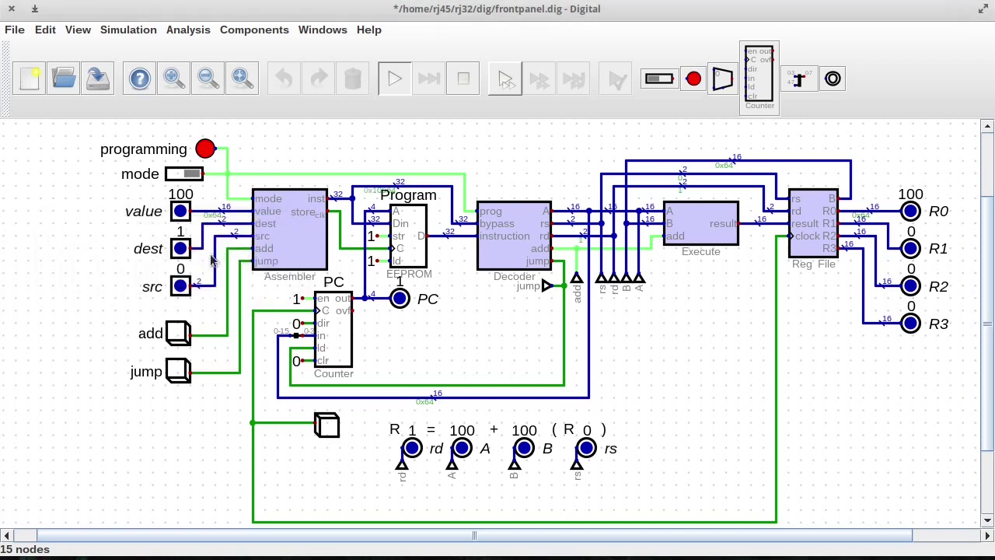
{"action": "left_click", "coordinate": [179, 287]}
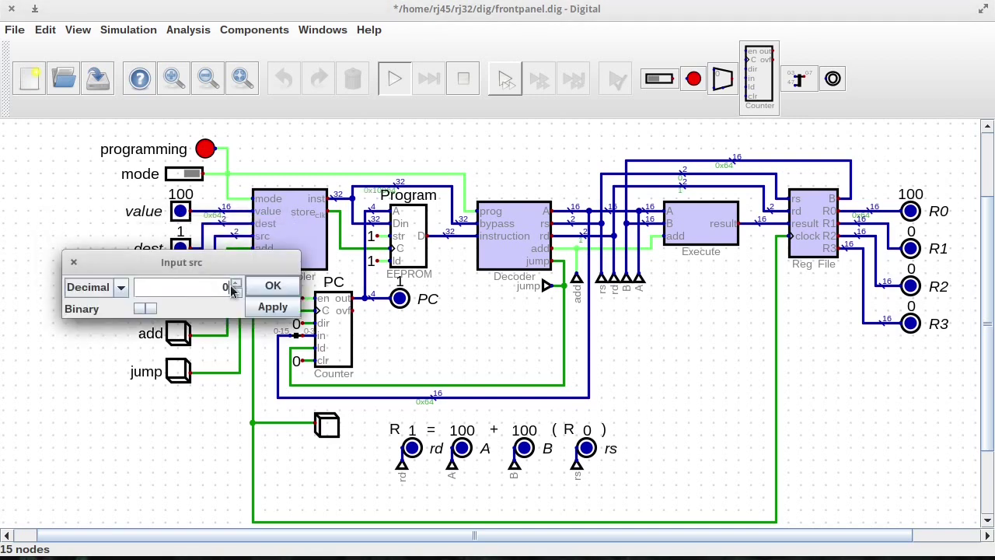
{"action": "left_click", "coordinate": [269, 285]}
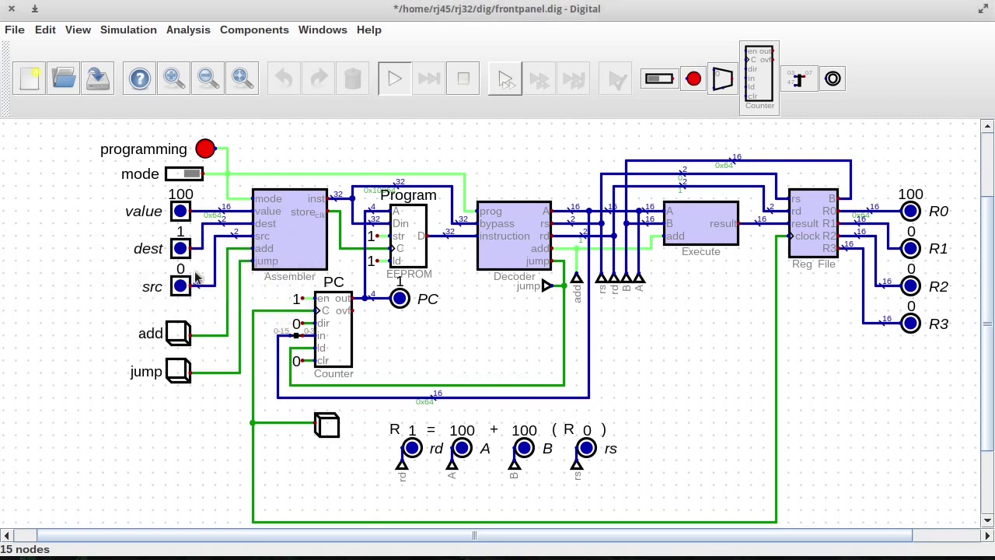
{"action": "left_click", "coordinate": [181, 211]}
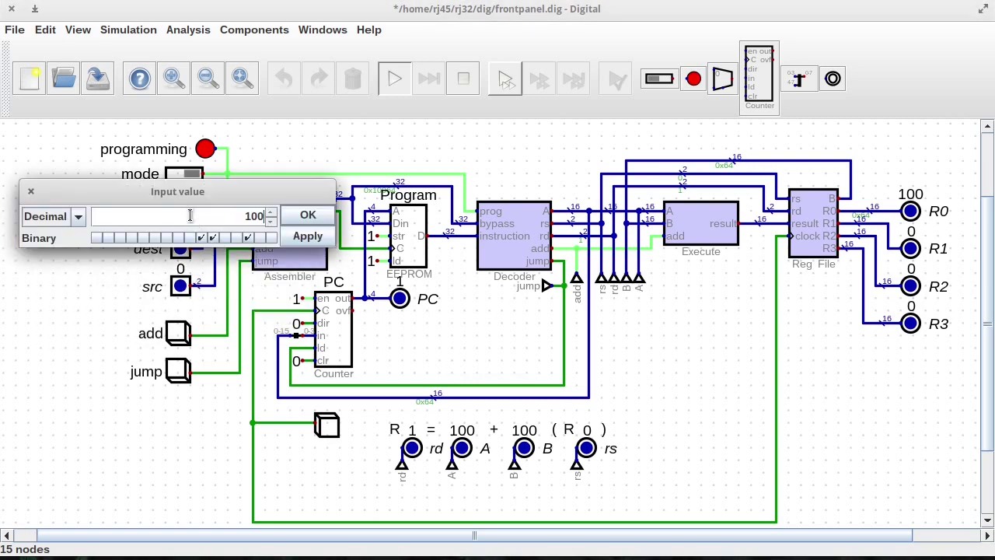
{"action": "double_click", "coordinate": [246, 216]}
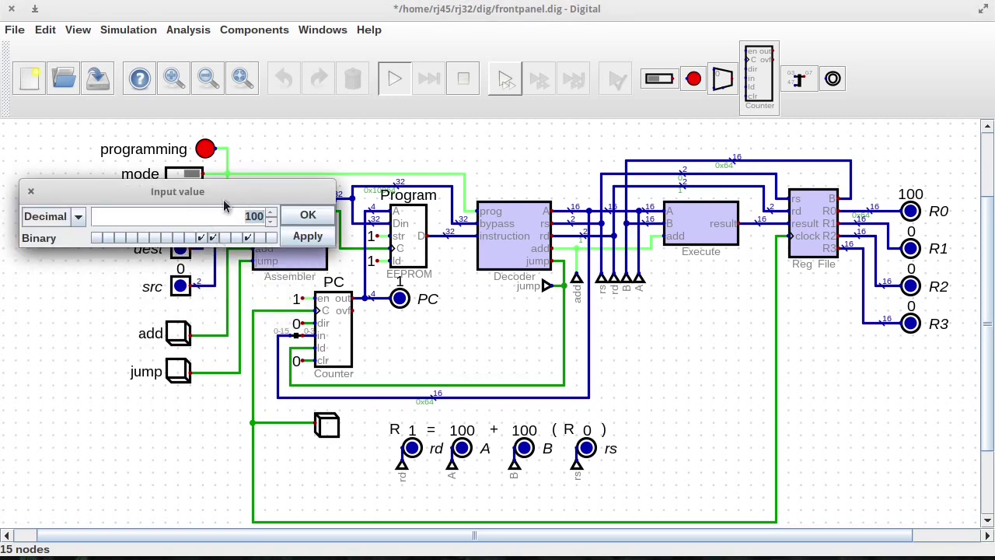
{"action": "type", "text": "200"}
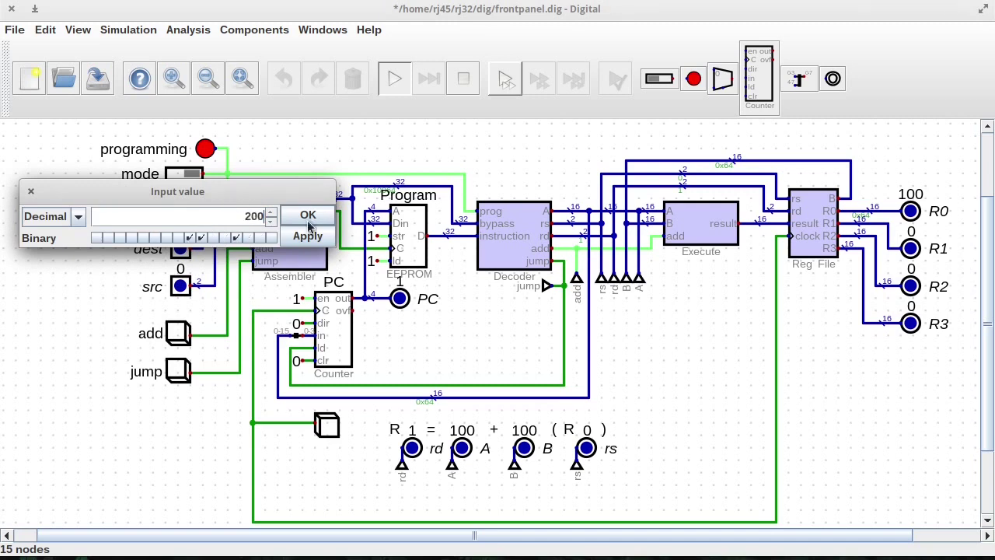
{"action": "left_click", "coordinate": [308, 217]}
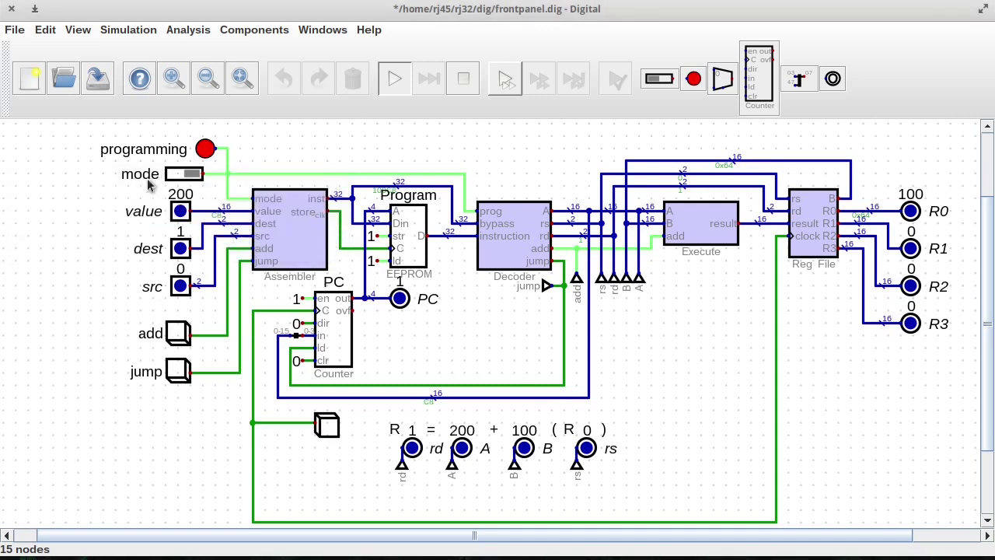
{"action": "left_click", "coordinate": [326, 424]}
Program and clock in R2 = 99 + R1 (value 99, destination 2, source 1).
{"action": "left_click", "coordinate": [184, 213]}
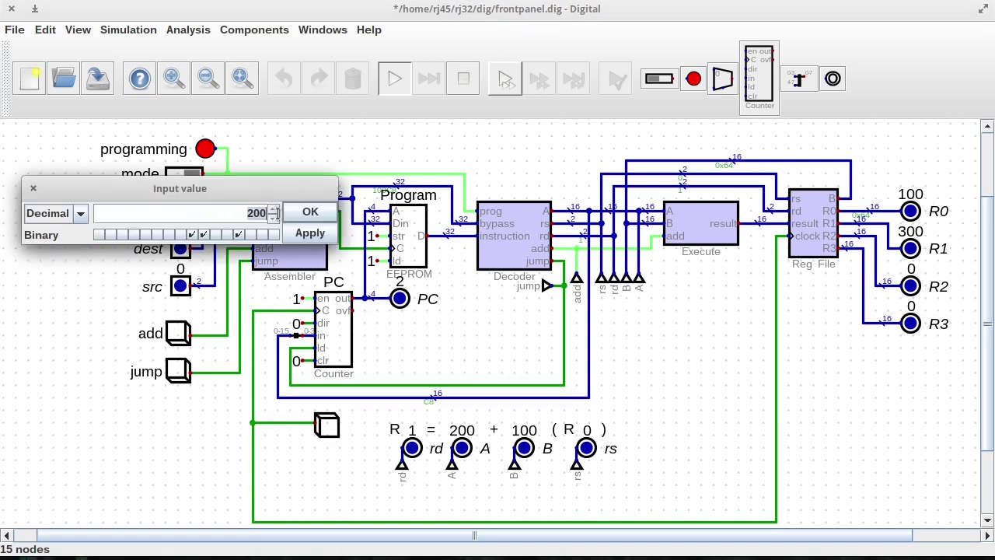
{"action": "type", "text": "99"}
{"action": "left_click", "coordinate": [305, 211]}
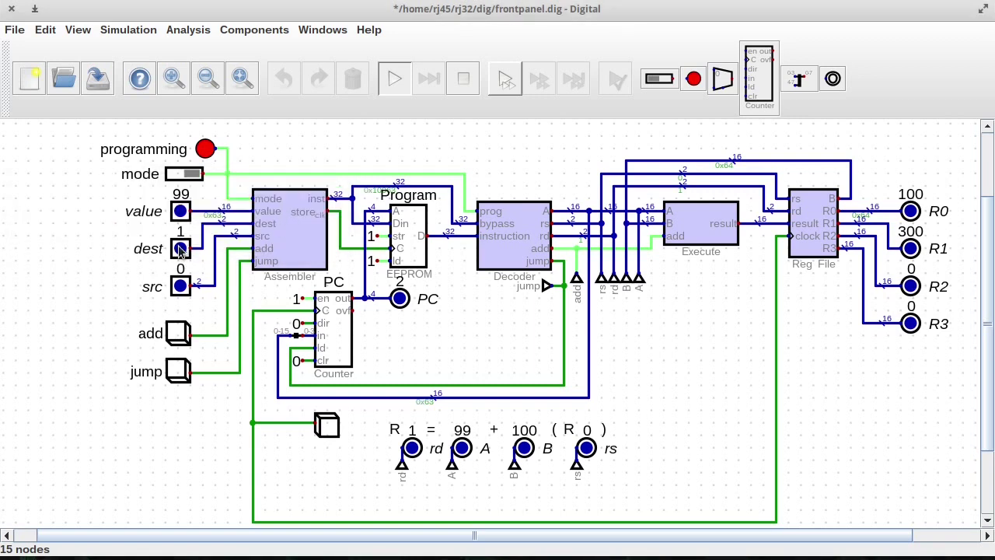
{"action": "left_click", "coordinate": [181, 248]}
{"action": "left_click", "coordinate": [229, 246]}
{"action": "left_click", "coordinate": [267, 249]}
{"action": "left_click", "coordinate": [181, 286]}
{"action": "left_click", "coordinate": [227, 285]}
{"action": "left_click", "coordinate": [266, 287]}
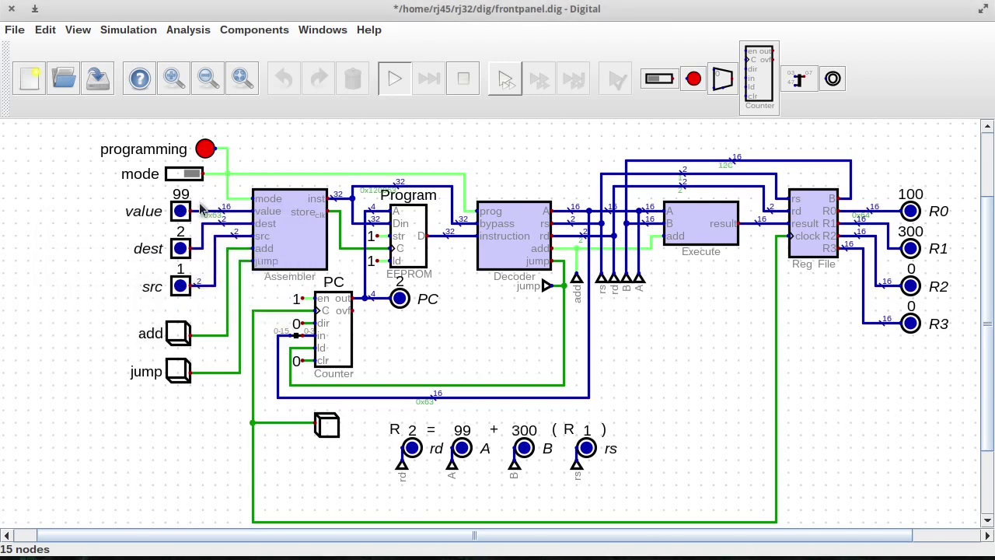
{"action": "left_click", "coordinate": [326, 424]}
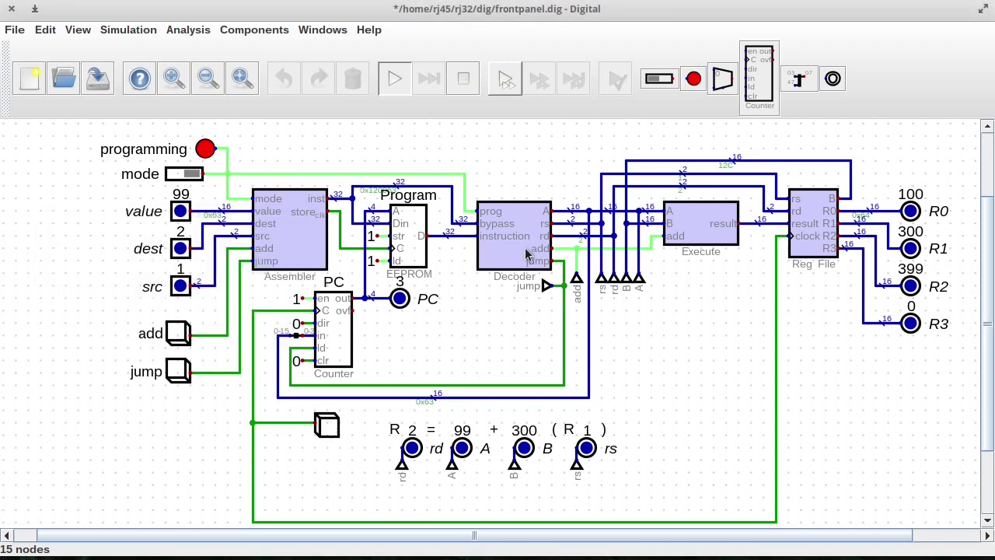
Set up the instruction R3 = 34 + R2: value 34, destination 3, source 2.
{"action": "left_click", "coordinate": [180, 211]}
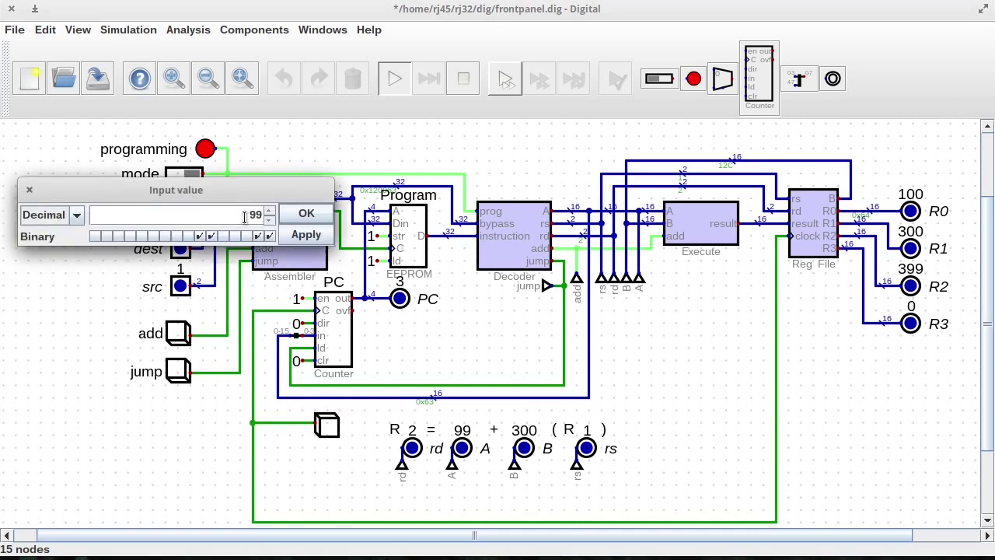
{"action": "left_click", "coordinate": [306, 235]}
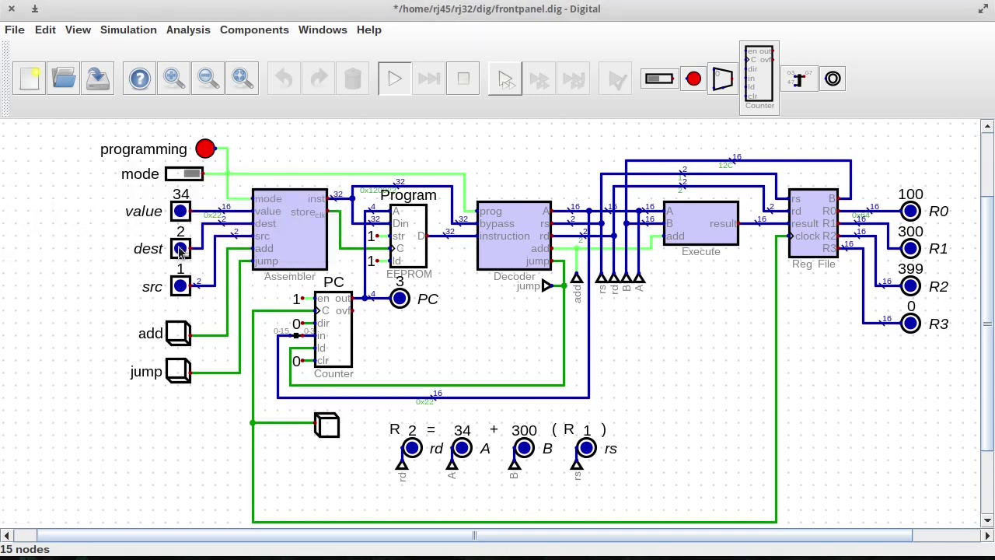
{"action": "left_click", "coordinate": [180, 250]}
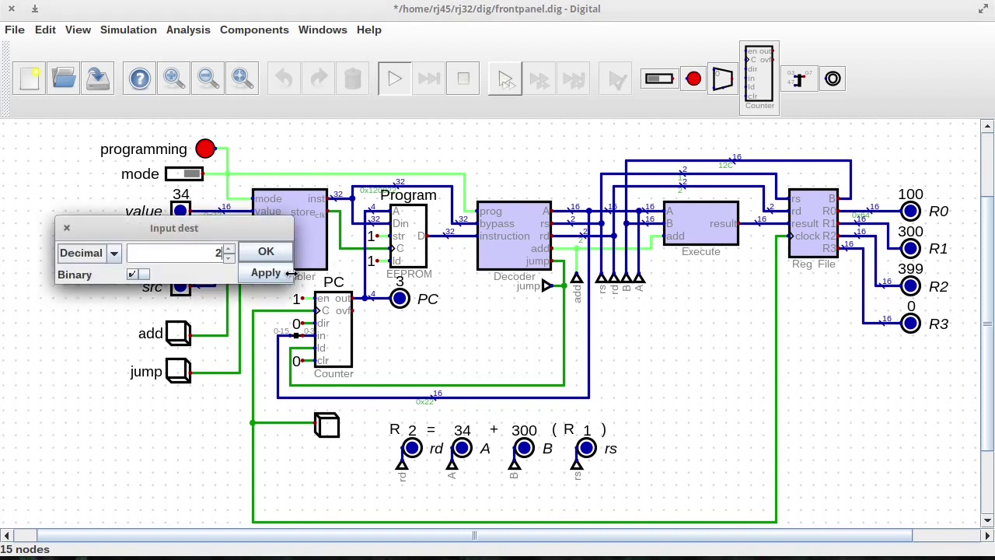
{"action": "left_click", "coordinate": [270, 251]}
{"action": "left_click", "coordinate": [182, 251]}
{"action": "left_click_drag", "start_coordinate": [208, 252], "coordinate": [250, 259]}
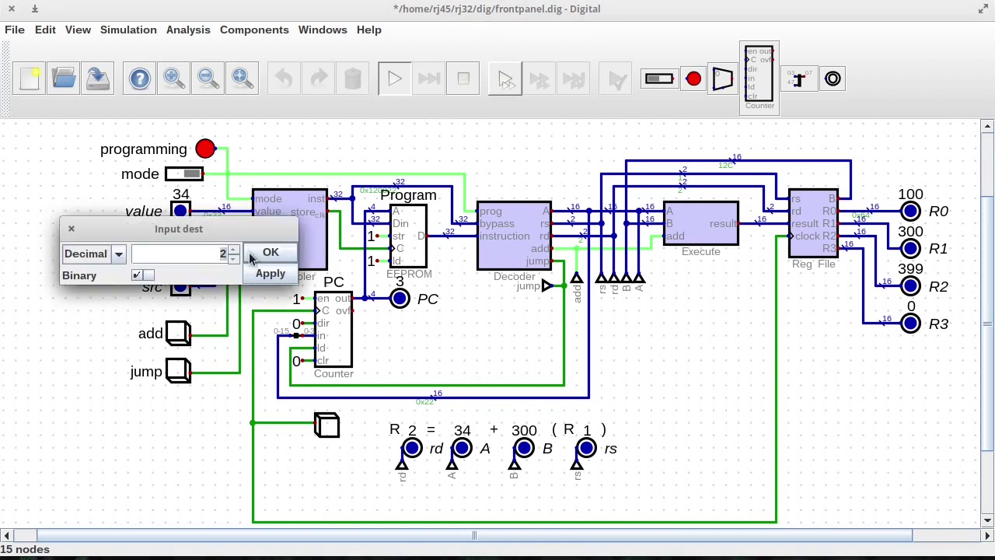
{"action": "type", "text": "3"}
{"action": "left_click", "coordinate": [256, 256]}
{"action": "left_click", "coordinate": [180, 286]}
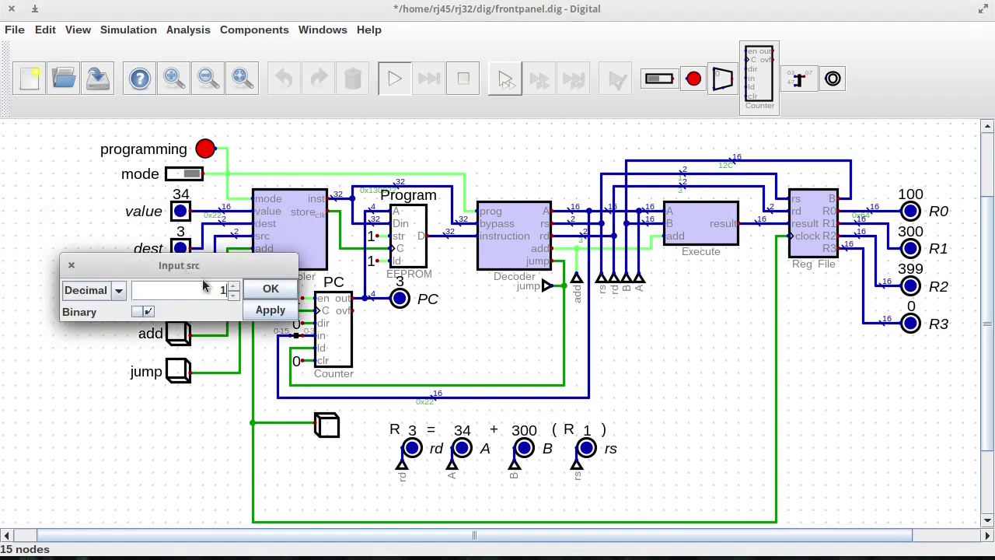
{"action": "left_click_drag", "start_coordinate": [207, 288], "coordinate": [237, 293]}
{"action": "type", "text": "2"}
{"action": "left_click", "coordinate": [257, 289]}
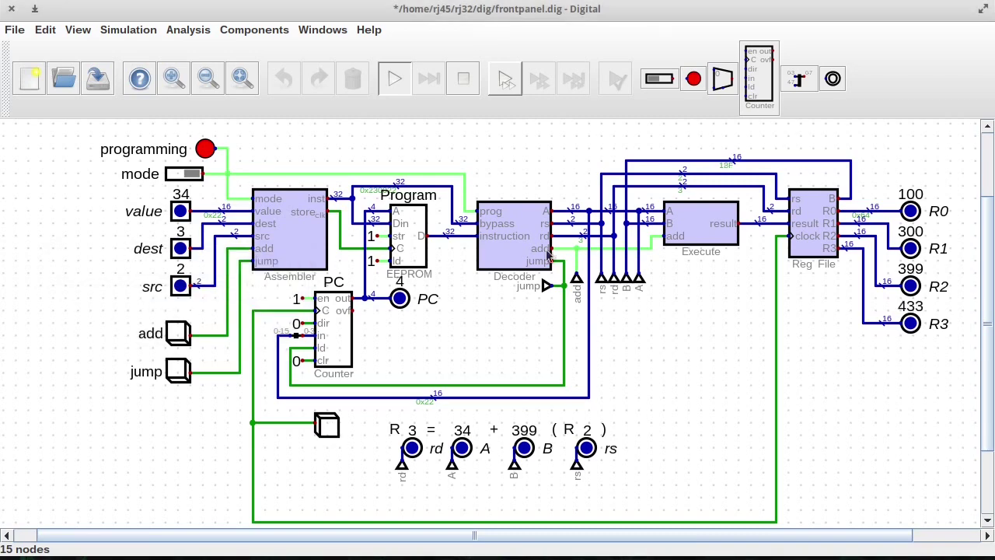
Program and store R0 = 42 + R3 (value 42, destination 0, source 3).
{"action": "left_click", "coordinate": [180, 210]}
{"action": "left_click_drag", "start_coordinate": [246, 214], "coordinate": [265, 216]}
{"action": "type", "text": "42"}
{"action": "left_click", "coordinate": [303, 212]}
{"action": "left_click", "coordinate": [180, 248]}
{"action": "left_click_drag", "start_coordinate": [208, 249], "coordinate": [264, 215]}
{"action": "type", "text": "0"}
{"action": "left_click", "coordinate": [269, 249]}
{"action": "left_click", "coordinate": [180, 286]}
{"action": "type", "text": "3"}
{"action": "left_click", "coordinate": [269, 285]}
{"action": "left_click", "coordinate": [178, 340]}
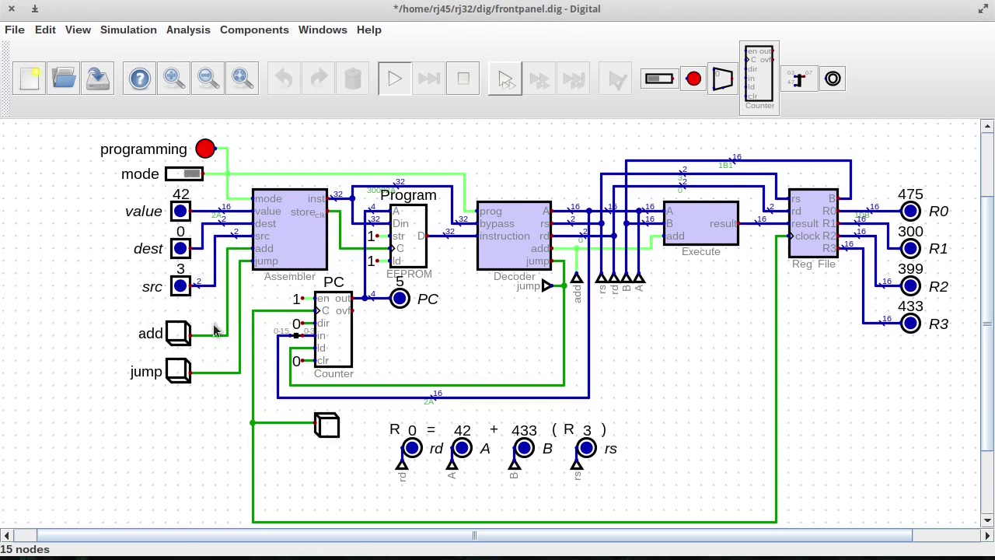
Set the value to 1 with source register 0, then switch the panel back to run mode.
{"action": "left_click", "coordinate": [180, 211]}
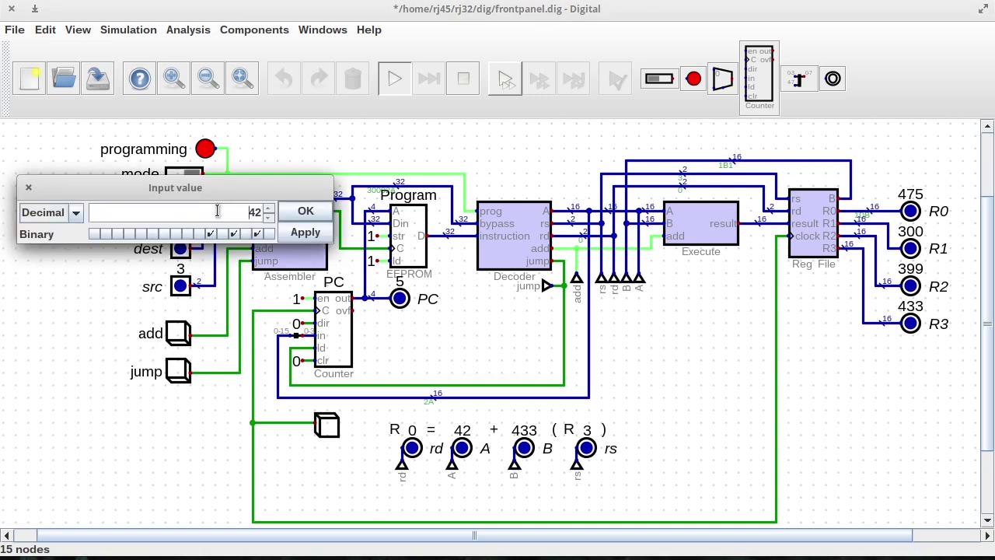
{"action": "double_click", "coordinate": [255, 211]}
{"action": "type", "text": "1"}
{"action": "left_click", "coordinate": [305, 211]}
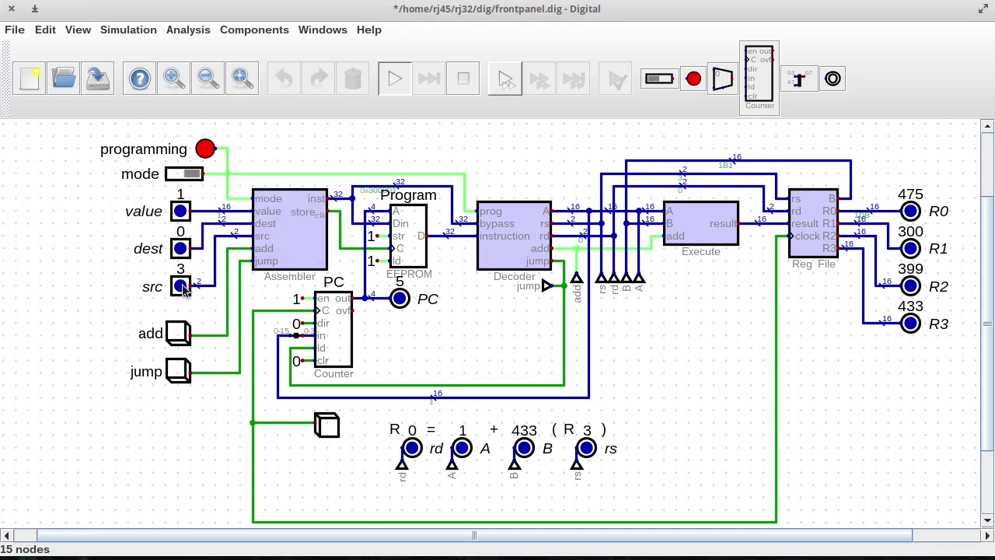
{"action": "left_click", "coordinate": [182, 287]}
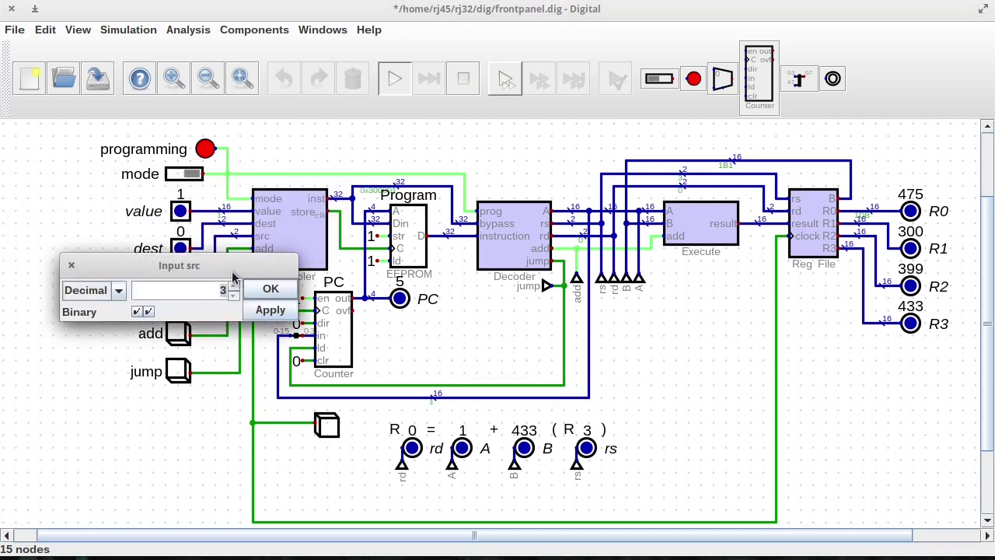
{"action": "type", "text": "0"}
{"action": "left_click", "coordinate": [270, 289]}
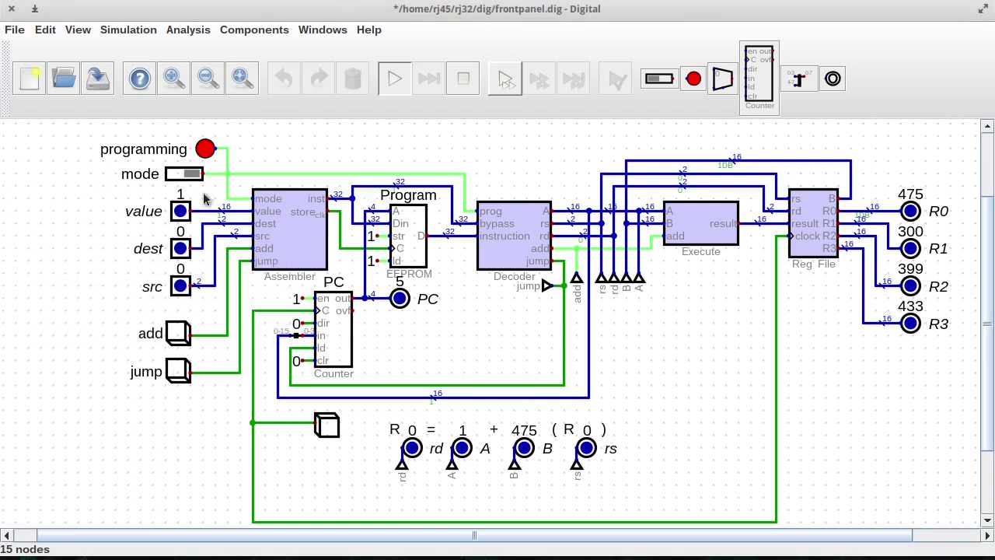
{"action": "left_click", "coordinate": [178, 174]}
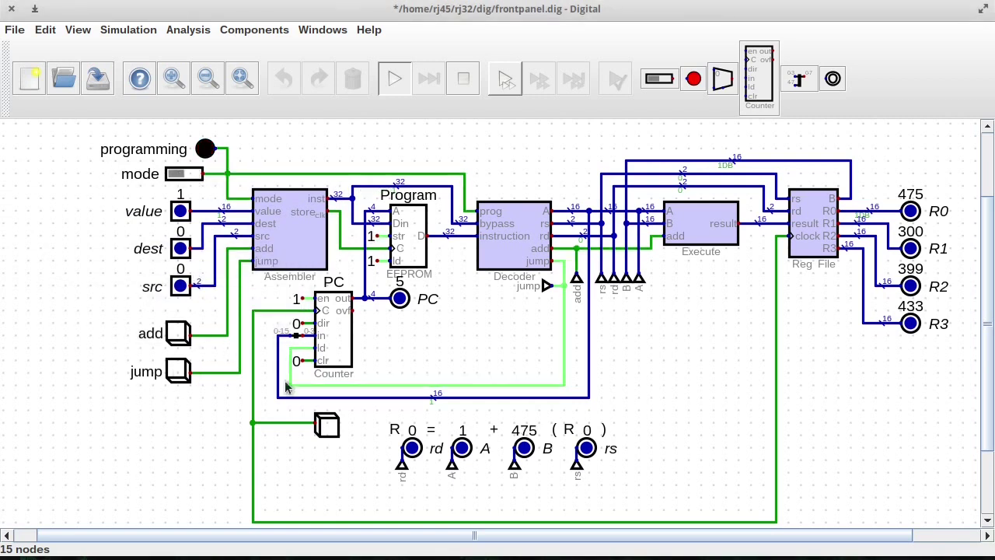
Step the clock six times, looping the program until R0 reaches 4975 with PC at 5.
{"action": "left_click", "coordinate": [325, 426]}
{"action": "left_click", "coordinate": [328, 429]}
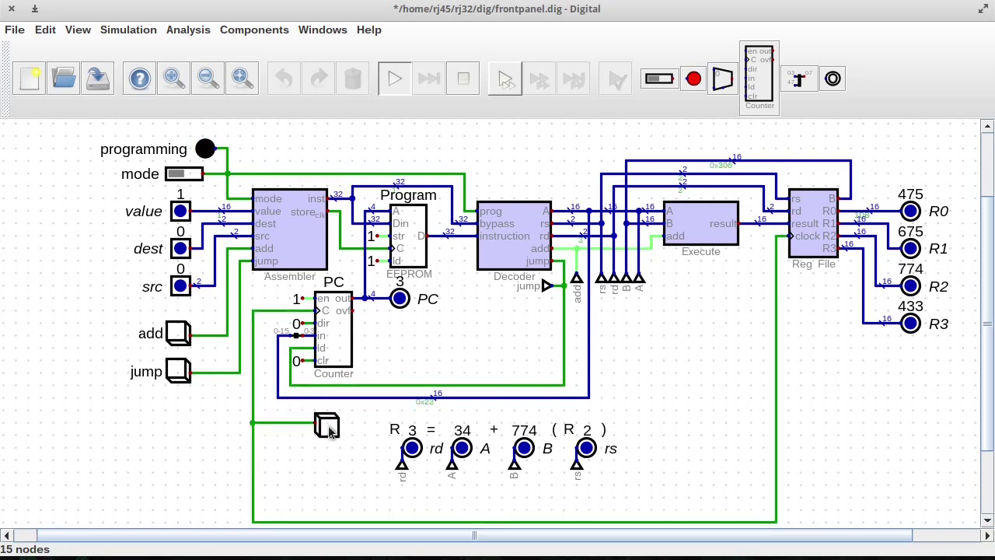
{"action": "left_click", "coordinate": [327, 426]}
{"action": "left_click", "coordinate": [326, 425]}
{"action": "left_click", "coordinate": [326, 426]}
{"action": "left_click", "coordinate": [326, 426]}
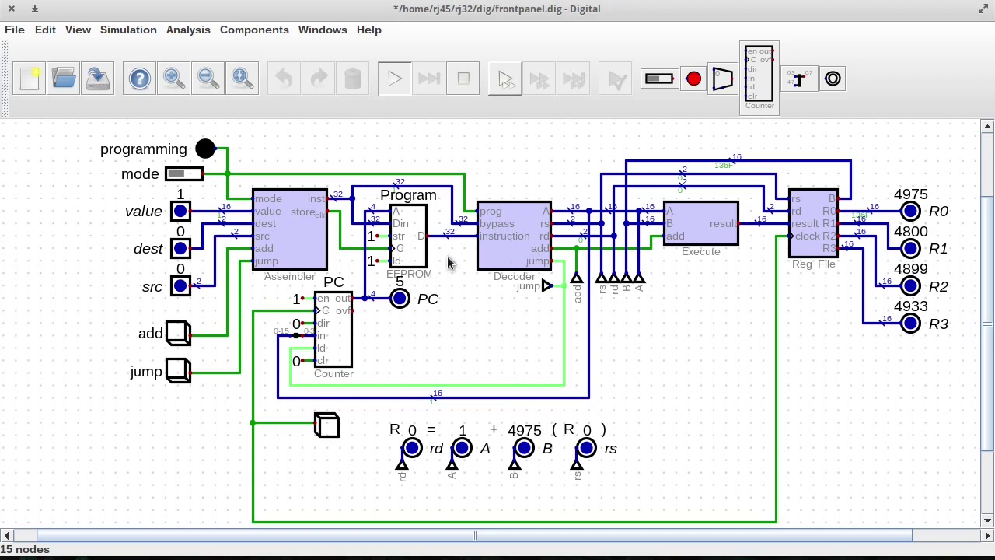
Place an LED labelled add below the counter and shift the R = rd + A + B readout right.
{"action": "left_click", "coordinate": [693, 79]}
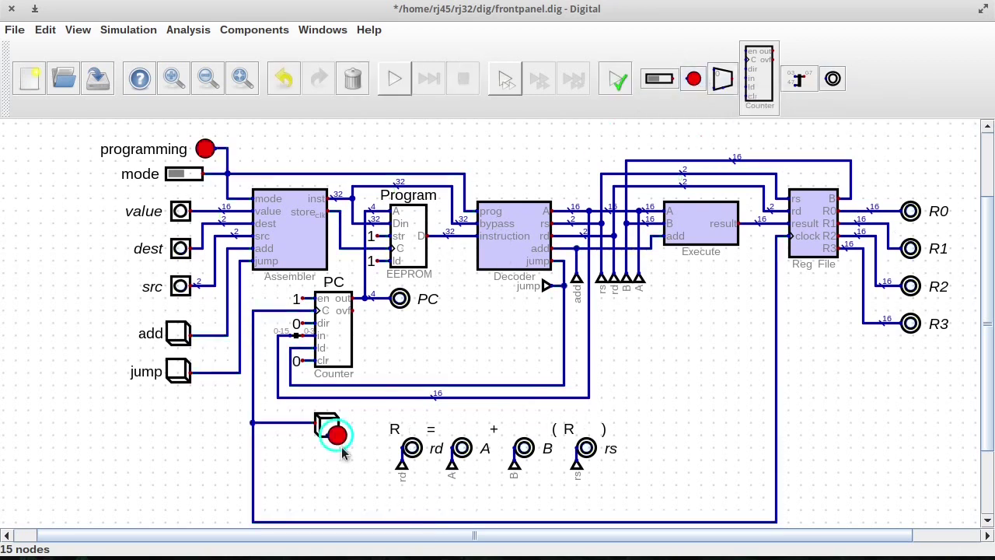
{"action": "left_click", "coordinate": [374, 466]}
{"action": "left_click", "coordinate": [362, 448]}
{"action": "type", "text": "add"}
{"action": "key", "text": "Return"}
{"action": "left_click_drag", "start_coordinate": [347, 410], "coordinate": [622, 489]}
{"action": "left_click_drag", "start_coordinate": [557, 488], "coordinate": [666, 502]}
{"action": "left_click", "coordinate": [440, 462]}
{"action": "mouse_move", "coordinate": [444, 437]}
{"action": "left_mouse_down"}
{"action": "mouse_move", "coordinate": [517, 482]}
{"action": "mouse_move", "coordinate": [473, 450]}
{"action": "mouse_move", "coordinate": [447, 452]}
{"action": "mouse_move", "coordinate": [450, 442]}
{"action": "left_mouse_up"}
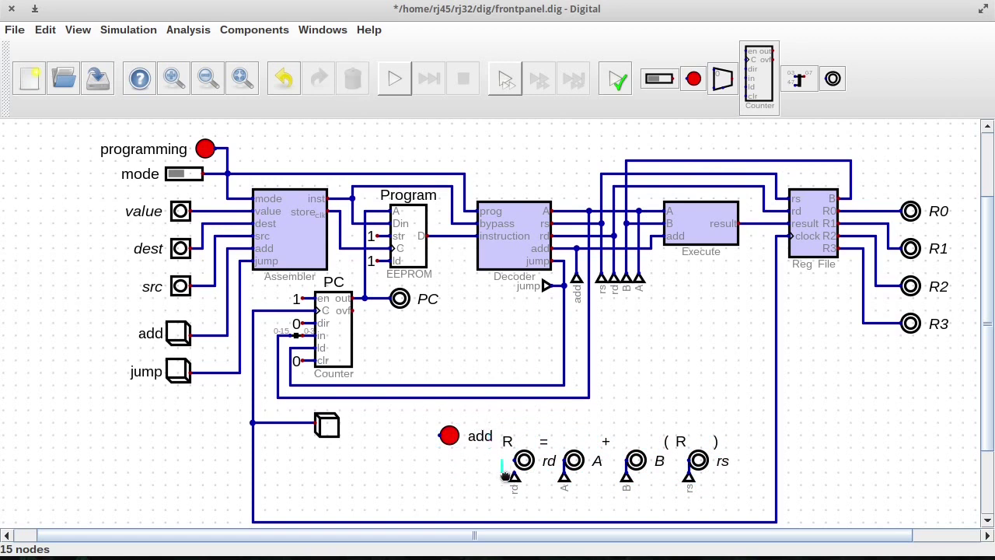
Paste a copy of the jump tunnel beside the add LED and rename its net to add.
{"action": "key", "text": "ctrl+v"}
{"action": "left_click", "coordinate": [427, 424]}
{"action": "key", "text": "ctrl+v"}
{"action": "left_click", "coordinate": [426, 453]}
{"action": "right_click", "coordinate": [420, 437]}
{"action": "double_click", "coordinate": [443, 445]}
{"action": "type", "text": "add"}
{"action": "left_click", "coordinate": [480, 471]}
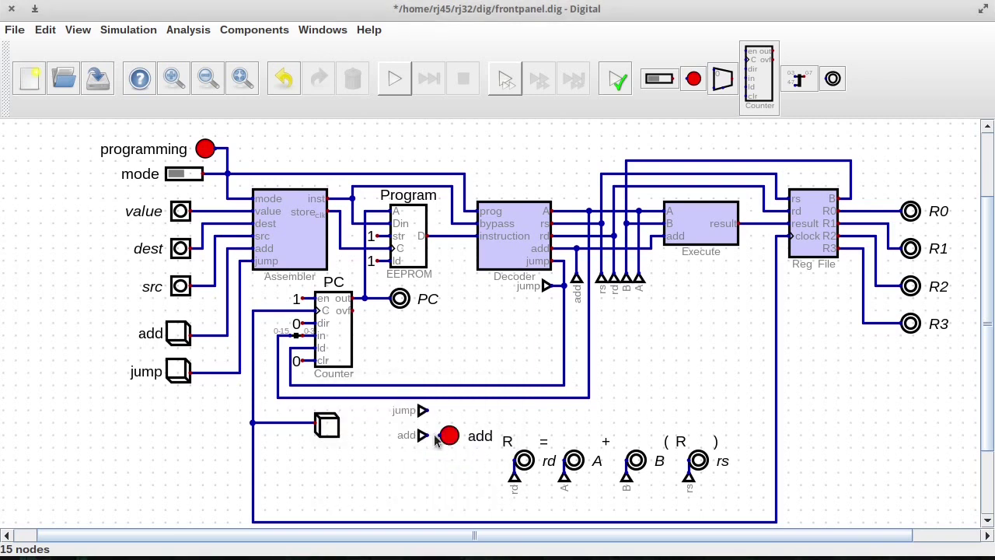
Nudge the add indicator and readout down, then copy the add LED next to the jump tunnel.
{"action": "left_click_drag", "start_coordinate": [374, 422], "coordinate": [743, 510]}
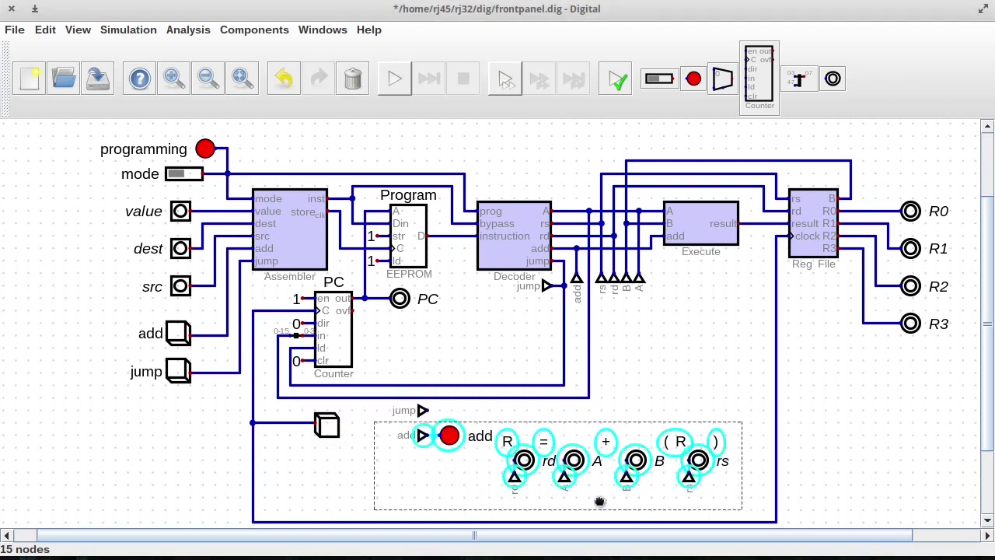
{"action": "left_click_drag", "start_coordinate": [595, 494], "coordinate": [595, 504]}
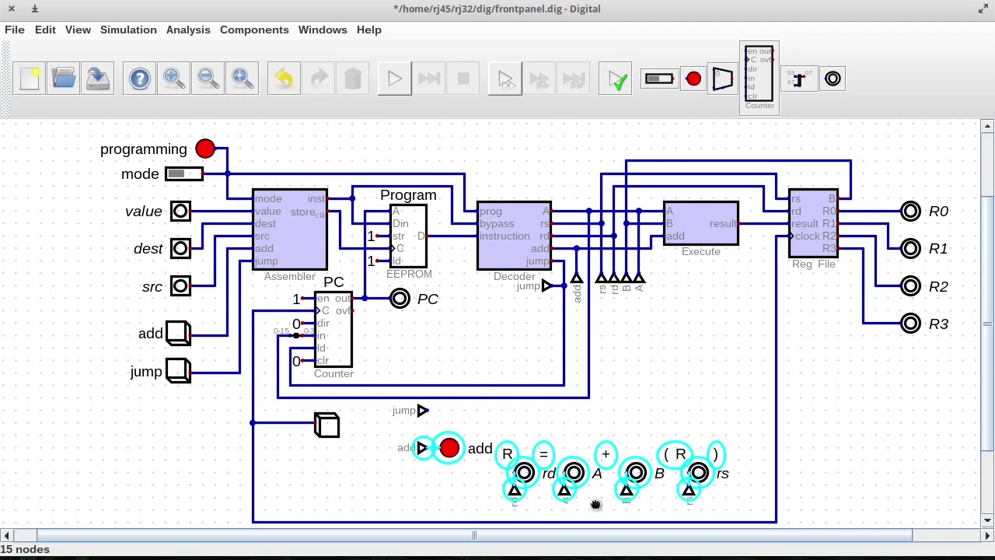
{"action": "left_click", "coordinate": [596, 504]}
{"action": "left_click_drag", "start_coordinate": [384, 400], "coordinate": [426, 412]}
{"action": "left_click", "coordinate": [449, 448]}
{"action": "key", "text": "ctrl+c"}
{"action": "key", "text": "ctrl+v"}
{"action": "left_click", "coordinate": [449, 411]}
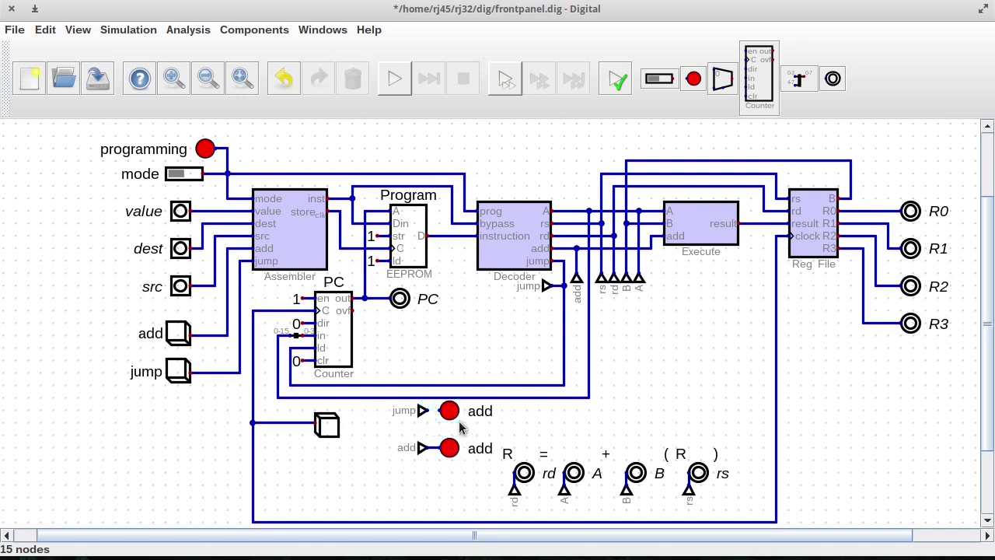
Label the copied LED jump, change the = text to PC =, and move the A probe beside it.
{"action": "right_click", "coordinate": [450, 412]}
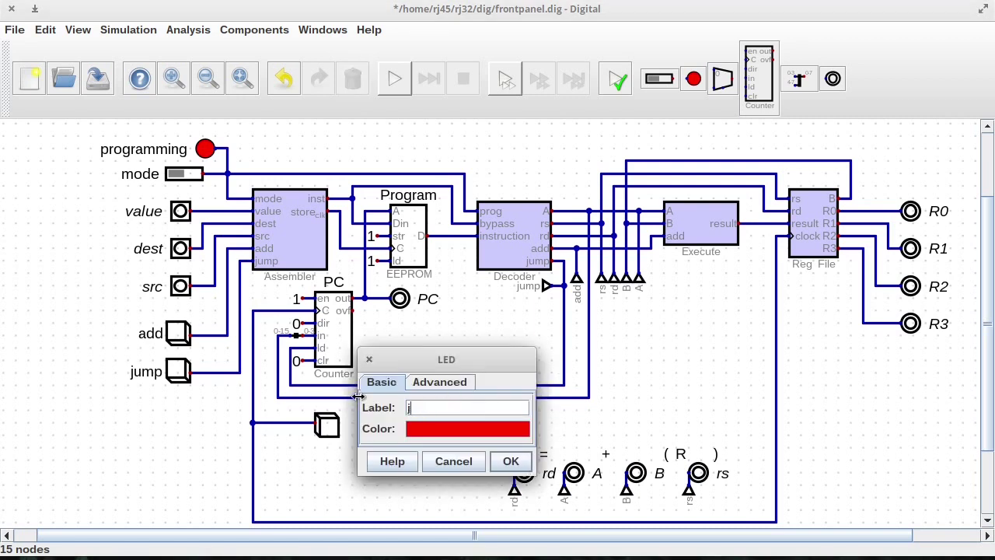
{"action": "key", "text": "Return"}
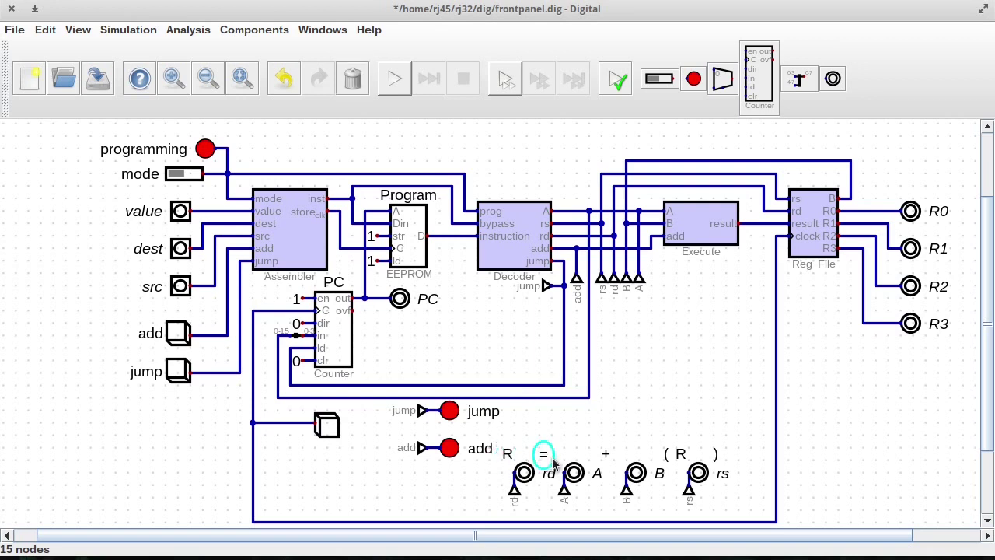
{"action": "right_click", "coordinate": [543, 419]}
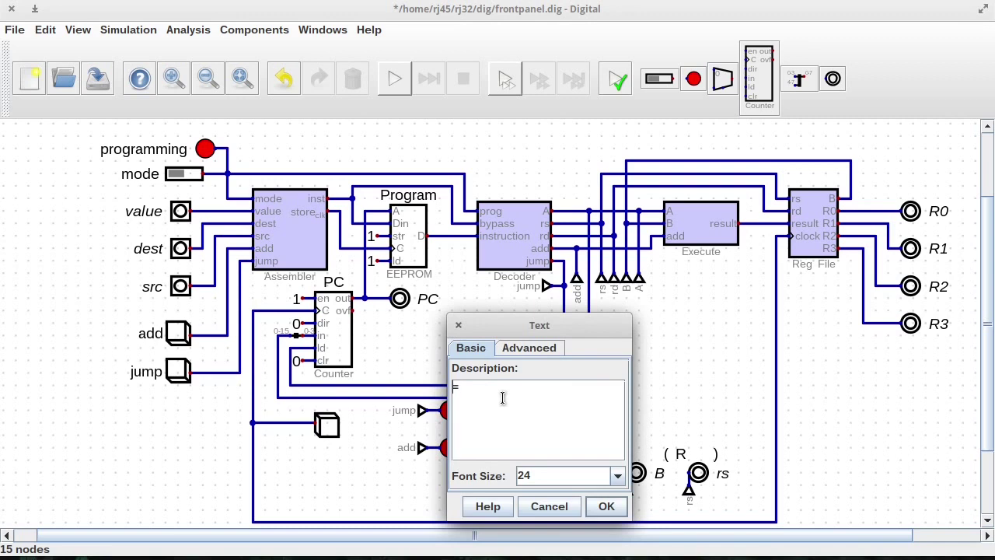
{"action": "left_click", "coordinate": [608, 506]}
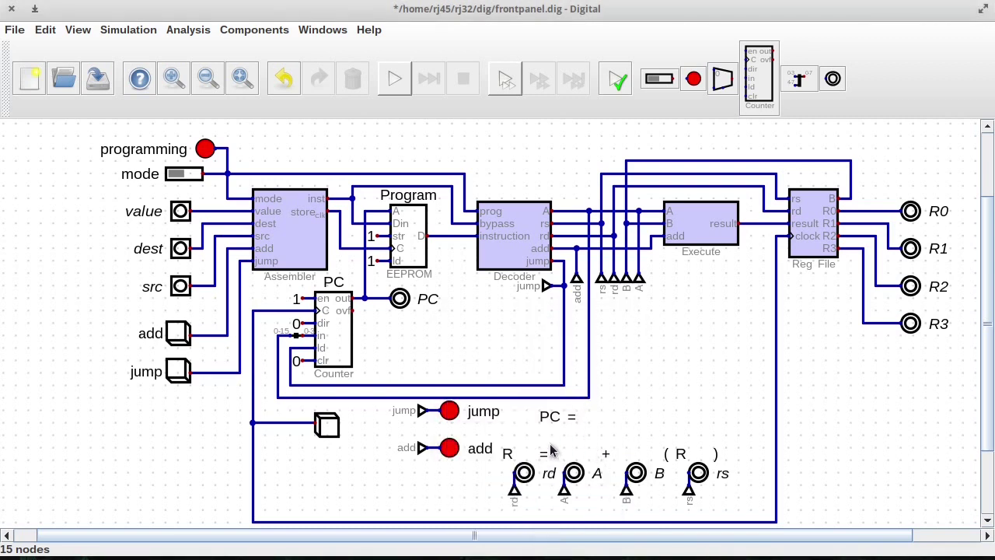
{"action": "left_click_drag", "start_coordinate": [551, 444], "coordinate": [704, 418]}
{"action": "left_click_drag", "start_coordinate": [530, 403], "coordinate": [678, 381]}
{"action": "mouse_move", "coordinate": [386, 402]}
{"action": "left_mouse_down"}
{"action": "mouse_move", "coordinate": [445, 425]}
{"action": "mouse_move", "coordinate": [614, 437]}
{"action": "mouse_move", "coordinate": [595, 422]}
{"action": "left_mouse_up"}
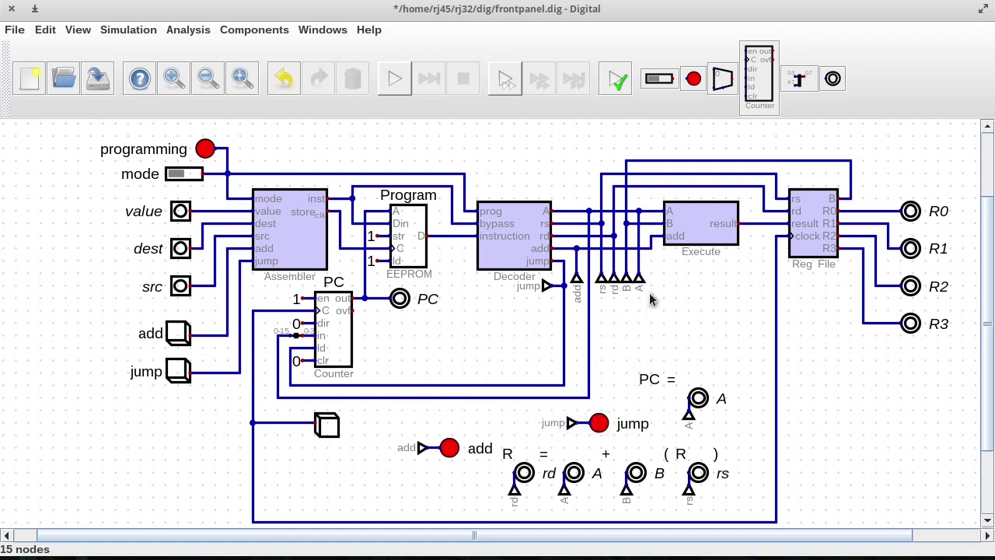
Replace the old jump and loop wires, connecting the jump tunnel and decoder A line to the counter.
{"action": "left_click", "coordinate": [562, 384]}
{"action": "key", "text": "Delete"}
{"action": "left_click", "coordinate": [565, 286]}
{"action": "left_click", "coordinate": [364, 321]}
{"action": "left_click", "coordinate": [289, 383]}
{"action": "left_click_drag", "start_coordinate": [599, 408], "coordinate": [567, 394]}
{"action": "key", "text": "Delete"}
{"action": "left_click", "coordinate": [589, 210]}
{"action": "left_click", "coordinate": [377, 335]}
{"action": "left_click", "coordinate": [277, 397]}
Arrange the jump LED above the add LED with the PC = A readout beside it.
{"action": "left_click_drag", "start_coordinate": [536, 360], "coordinate": [431, 392]}
{"action": "left_click_drag", "start_coordinate": [604, 355], "coordinate": [749, 422]}
{"action": "left_click_drag", "start_coordinate": [698, 398], "coordinate": [561, 410]}
{"action": "left_click", "coordinate": [507, 435]}
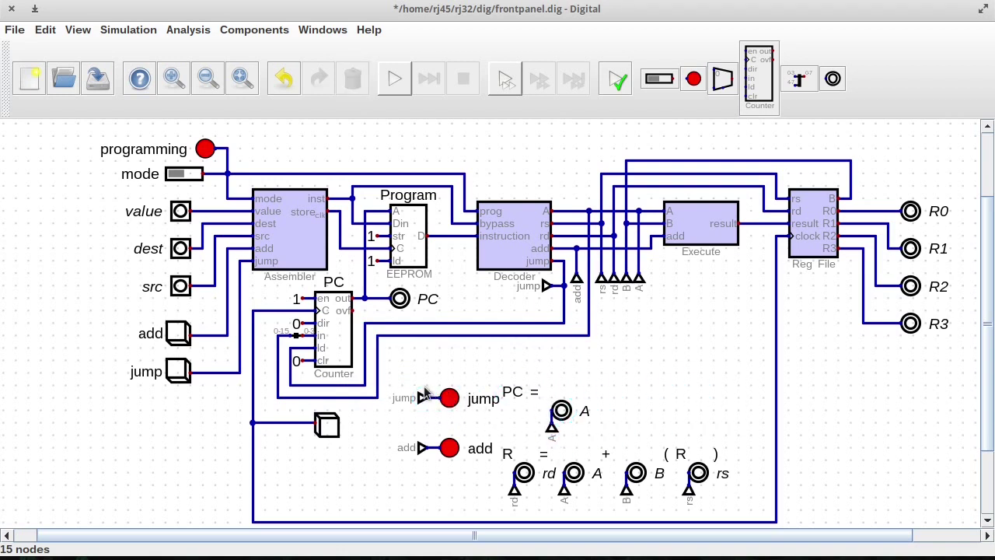
{"action": "left_click_drag", "start_coordinate": [395, 378], "coordinate": [454, 390]}
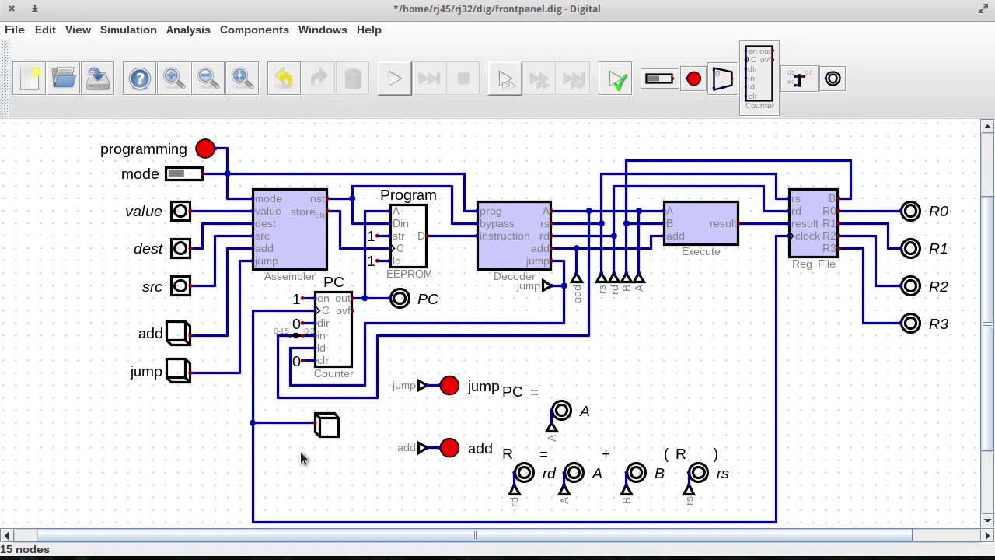
Run the circuit and step the clock seven times, watching the jump and add LEDs follow each instruction.
{"action": "left_click", "coordinate": [394, 78]}
{"action": "left_click", "coordinate": [327, 426]}
{"action": "left_click", "coordinate": [326, 426]}
{"action": "left_click", "coordinate": [326, 426]}
{"action": "left_click", "coordinate": [327, 425]}
{"action": "left_click", "coordinate": [327, 426]}
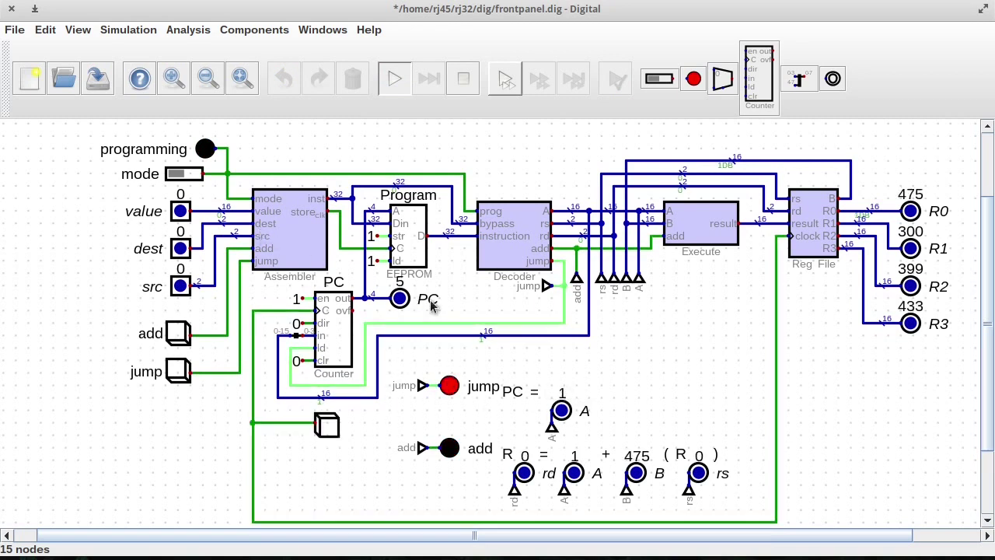
{"action": "left_click", "coordinate": [335, 426]}
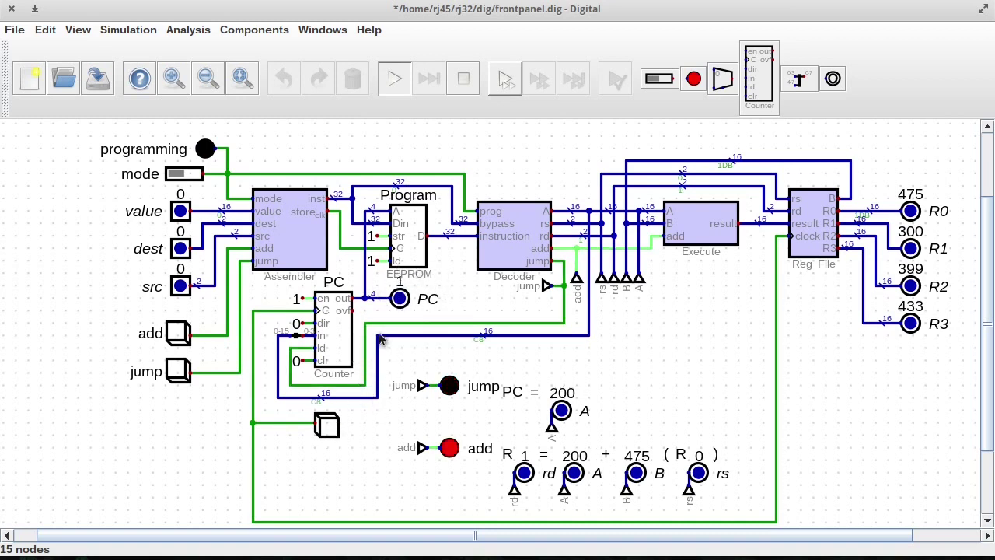
{"action": "left_click", "coordinate": [327, 424]}
{"action": "left_click", "coordinate": [327, 424]}
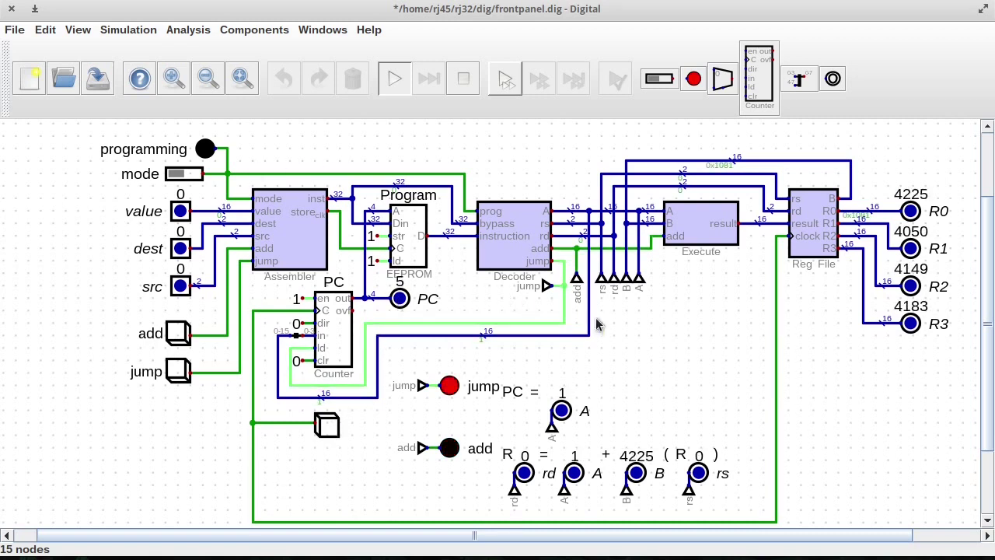
Stop the simulation and try rearranging the PC counter group, cancelling the move.
{"action": "key", "text": "Escape"}
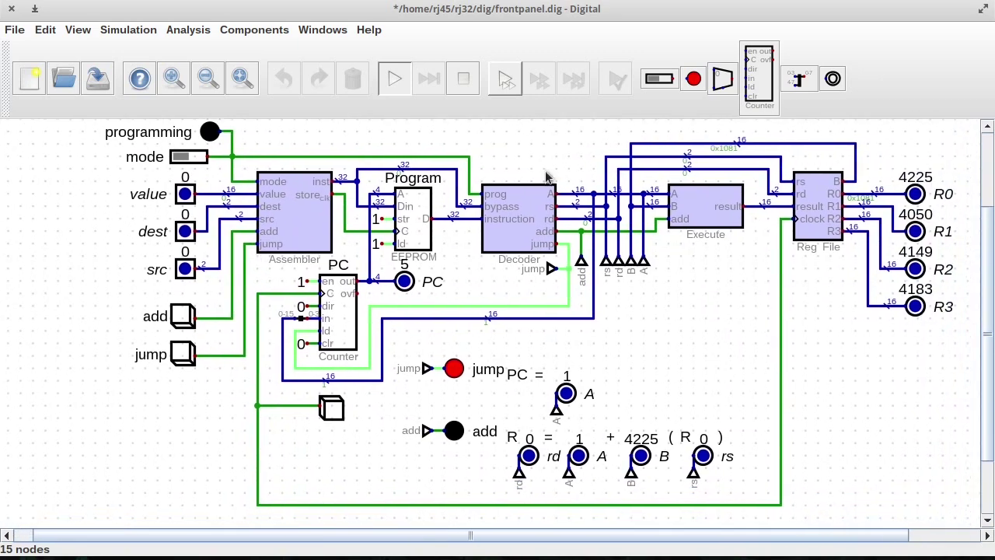
{"action": "left_click_drag", "start_coordinate": [251, 265], "coordinate": [599, 409]}
{"action": "left_click_drag", "start_coordinate": [420, 356], "coordinate": [607, 422]}
{"action": "key", "text": "Escape"}
{"action": "left_click_drag", "start_coordinate": [509, 381], "coordinate": [505, 374]}
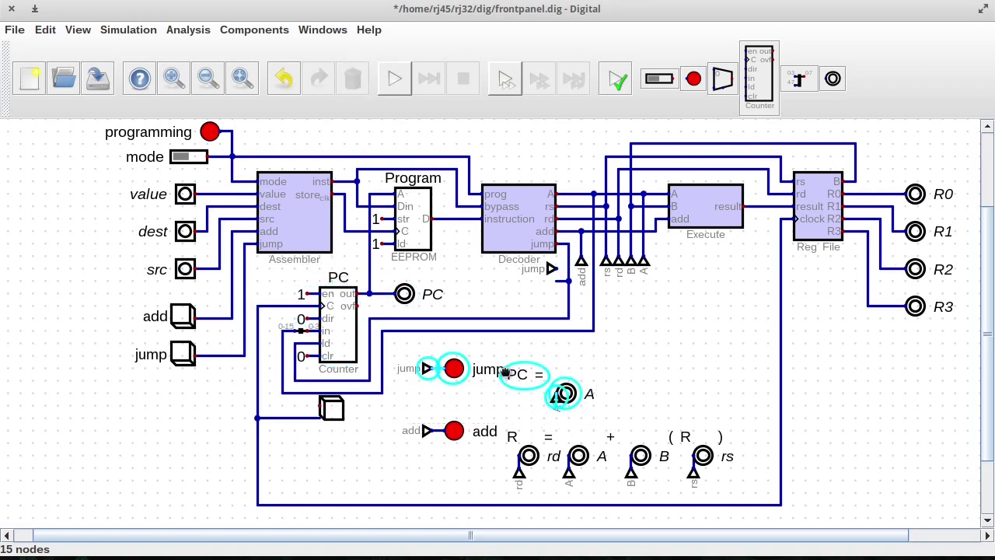
{"action": "left_click", "coordinate": [507, 374]}
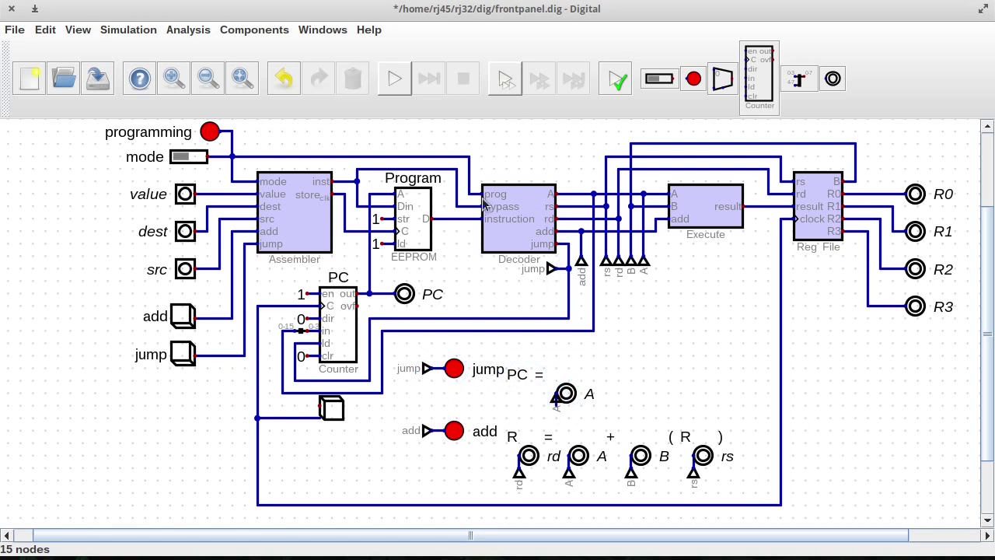
Move the clock push button to the panel's left edge and reconnect its wire.
{"action": "key", "text": "space"}
{"action": "left_click", "coordinate": [699, 333]}
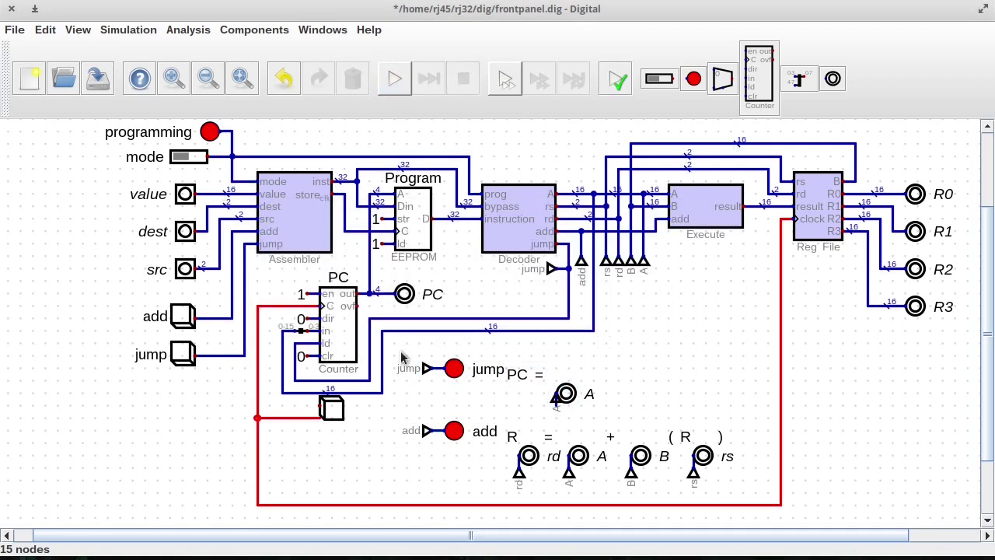
{"action": "left_click_drag", "start_coordinate": [326, 408], "coordinate": [204, 419]}
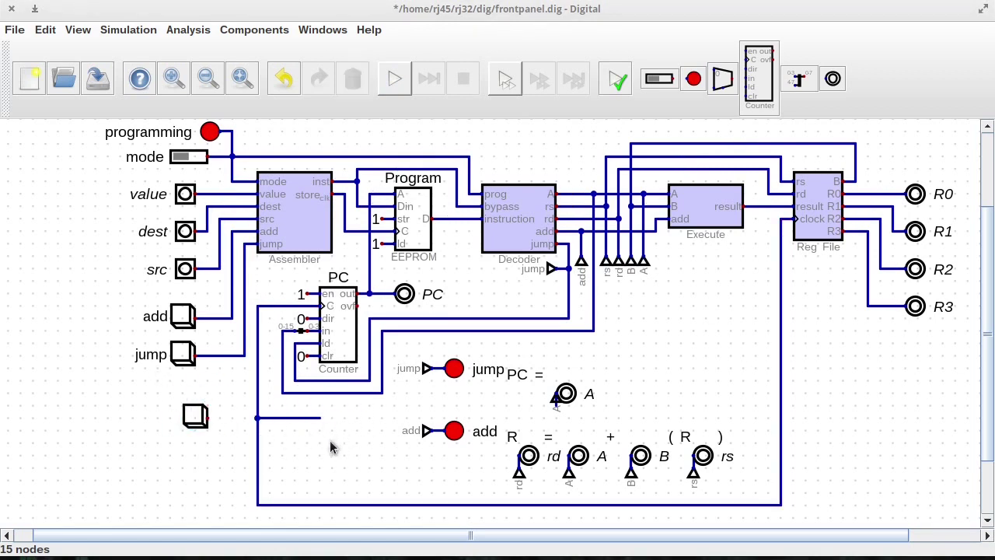
{"action": "left_click_drag", "start_coordinate": [319, 417], "coordinate": [235, 436]}
Label the clock push button advance and move it to the bottom left of the panel.
{"action": "left_click", "coordinate": [204, 418]}
{"action": "right_click", "coordinate": [180, 421]}
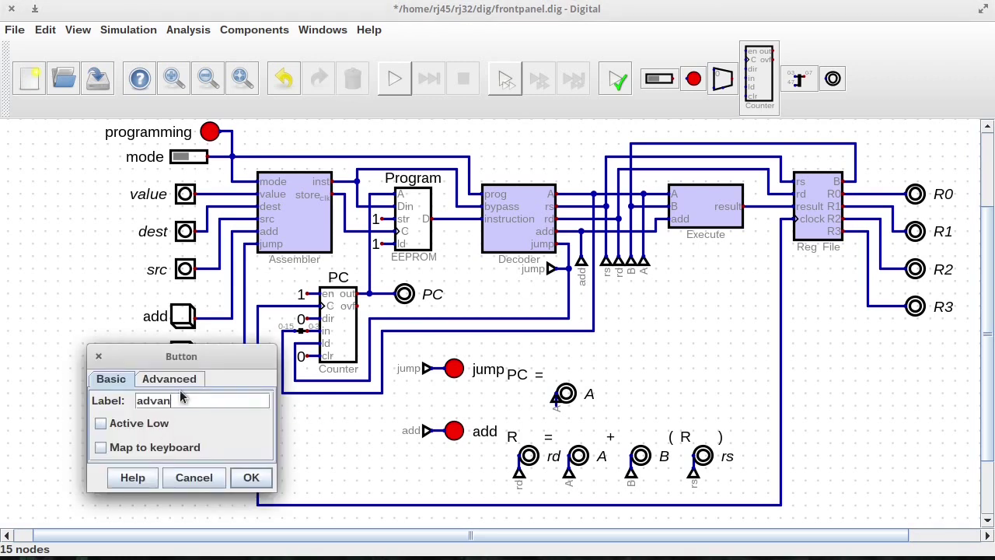
{"action": "left_click", "coordinate": [251, 480]}
{"action": "left_click_drag", "start_coordinate": [99, 391], "coordinate": [278, 433]}
{"action": "left_click_drag", "start_coordinate": [220, 420], "coordinate": [209, 489]}
{"action": "left_click", "coordinate": [209, 490]}
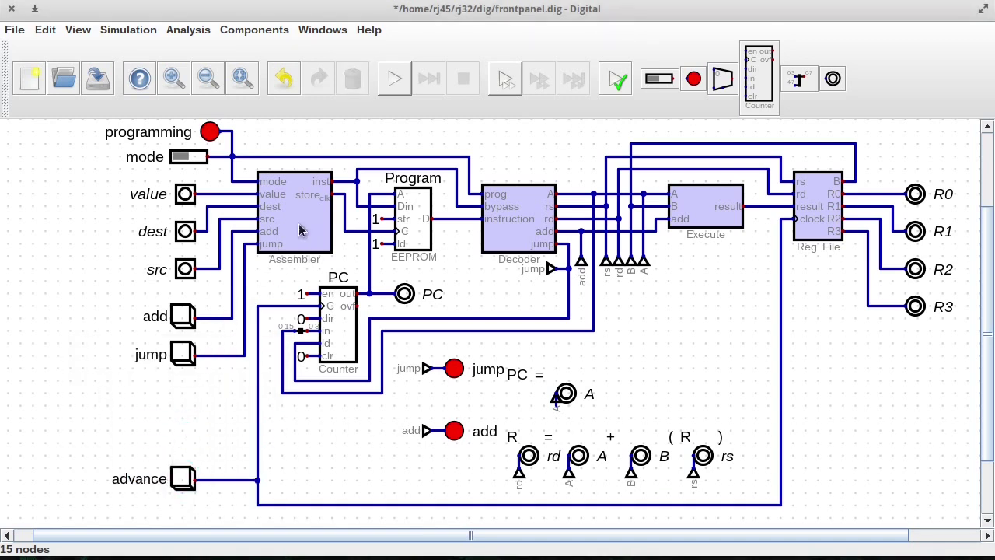
Test the advance button in a quick run, then reattach the A tunnel beneath the PC = probe.
{"action": "left_click", "coordinate": [394, 79]}
{"action": "left_click", "coordinate": [181, 478]}
{"action": "left_click", "coordinate": [181, 479]}
{"action": "left_click", "coordinate": [182, 479]}
{"action": "left_click", "coordinate": [464, 79]}
{"action": "left_click", "coordinate": [555, 398]}
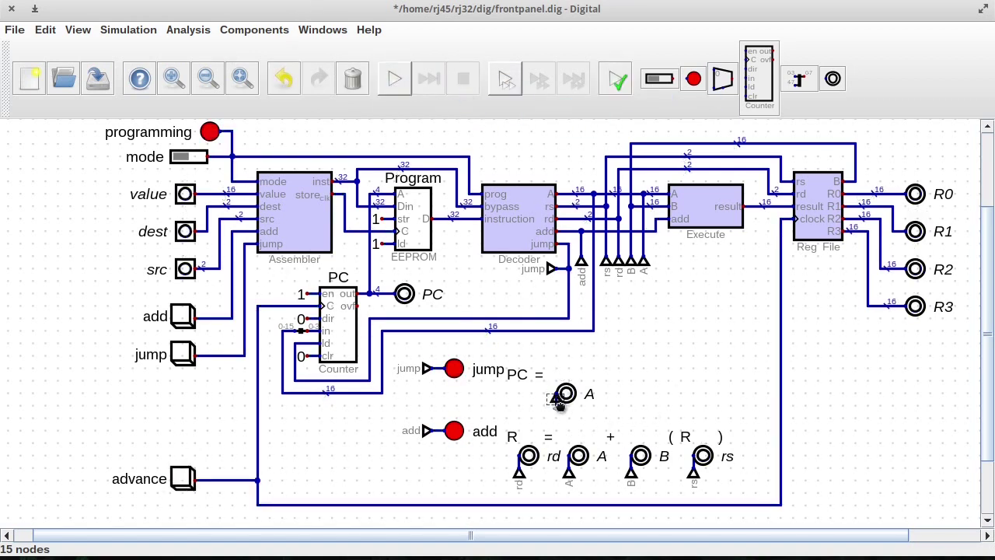
{"action": "mouse_move", "coordinate": [555, 398]}
{"action": "left_mouse_down"}
{"action": "mouse_move", "coordinate": [535, 396]}
{"action": "mouse_move", "coordinate": [560, 396]}
{"action": "mouse_move", "coordinate": [557, 416]}
{"action": "mouse_move", "coordinate": [529, 407]}
{"action": "mouse_move", "coordinate": [557, 415]}
{"action": "left_mouse_up"}
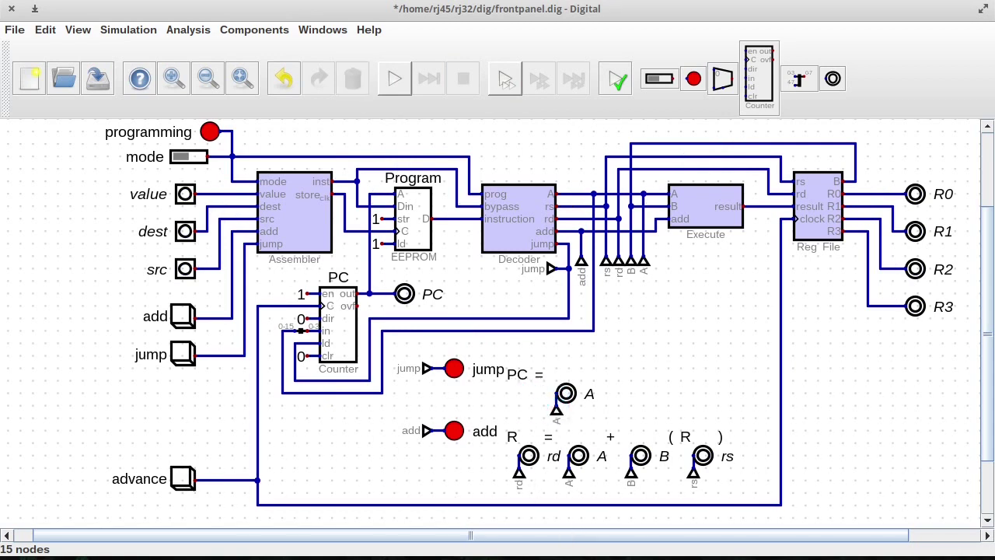
Run and press advance until the add LED shows PC = 200 and R1 = 200 + 475.
{"action": "left_click", "coordinate": [394, 78]}
{"action": "left_click", "coordinate": [183, 478]}
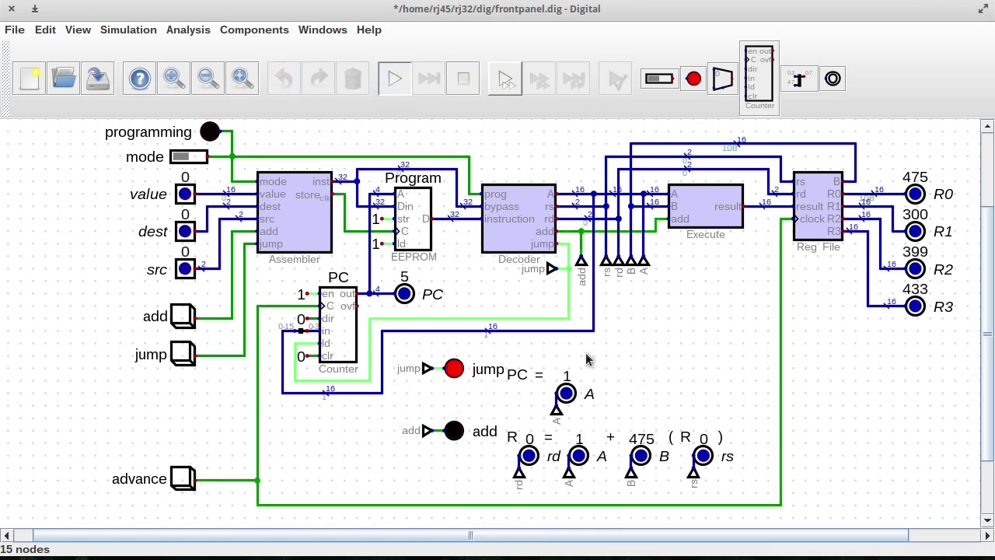
{"action": "left_click", "coordinate": [184, 482]}
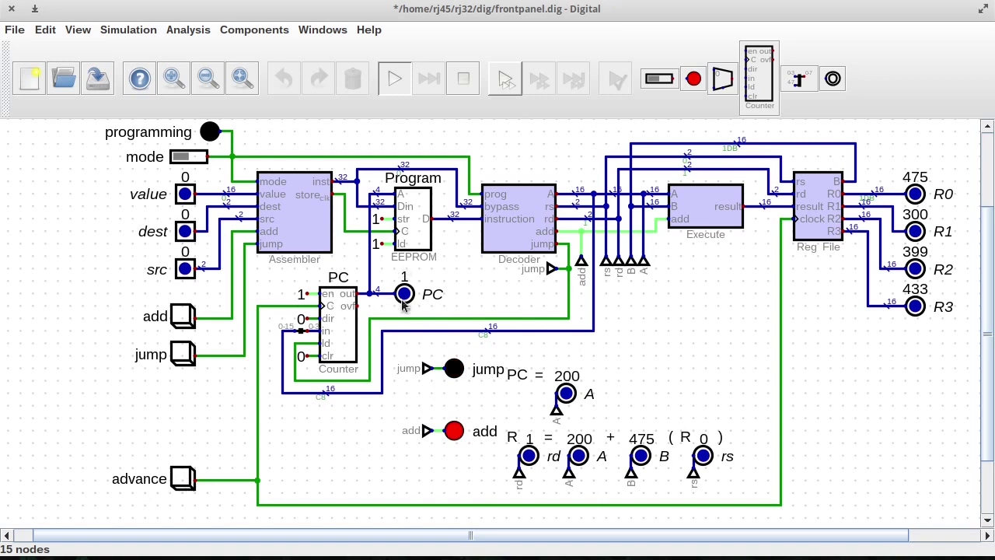